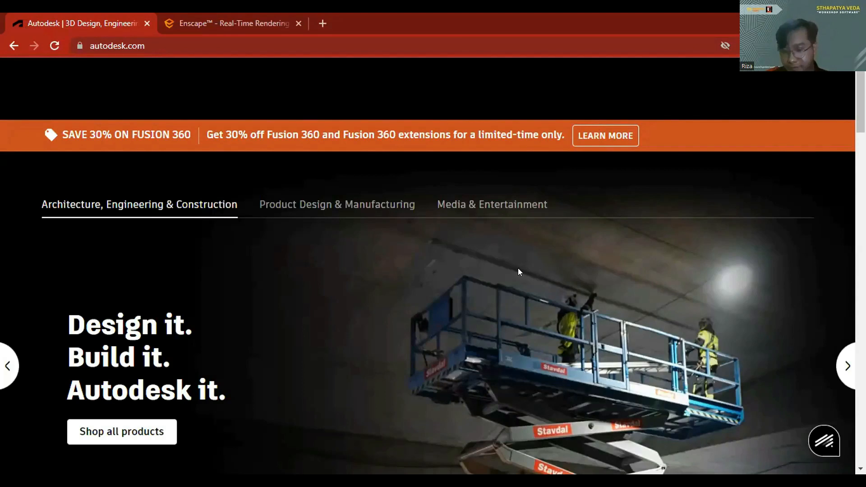
pyautogui.scroll(-2, 518, 271)
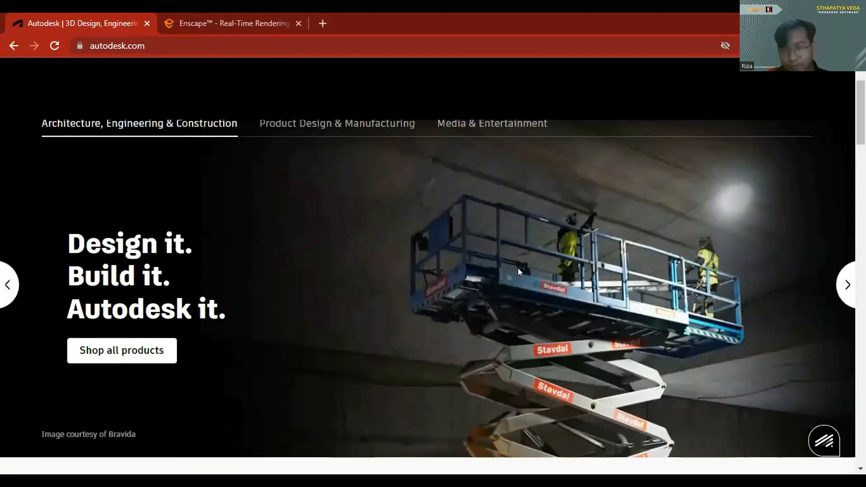
pyautogui.scroll(-5, 517, 268)
pyautogui.scroll(7, 518, 268)
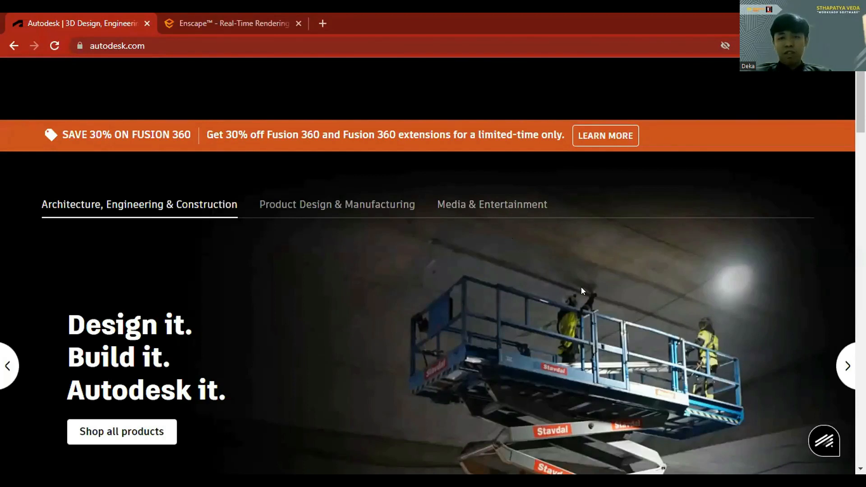
pyautogui.scroll(-2, 581, 287)
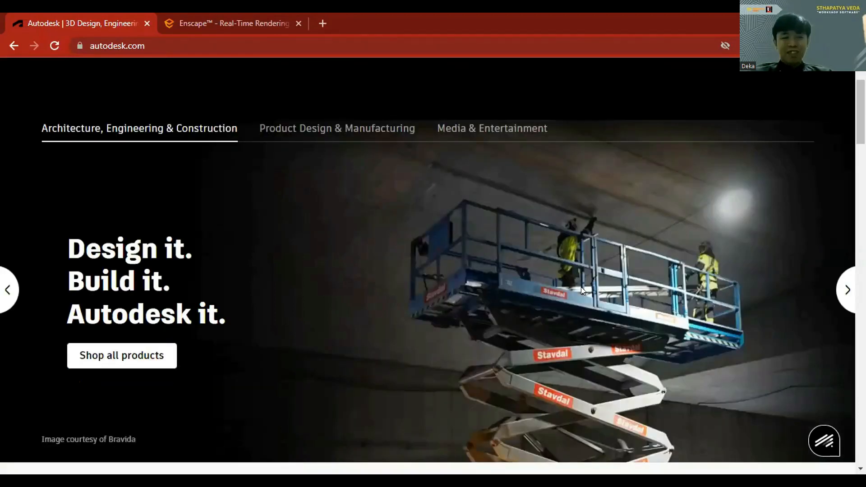
pyautogui.scroll(-10, 581, 287)
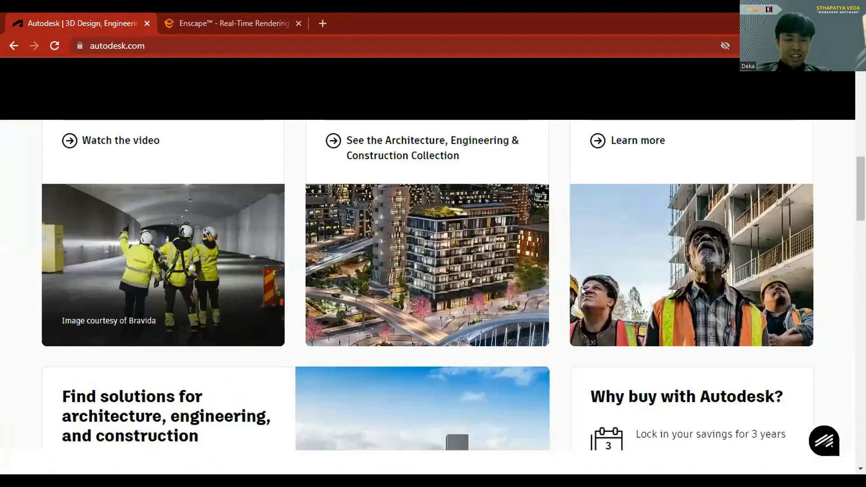
pyautogui.scroll(-10, 581, 287)
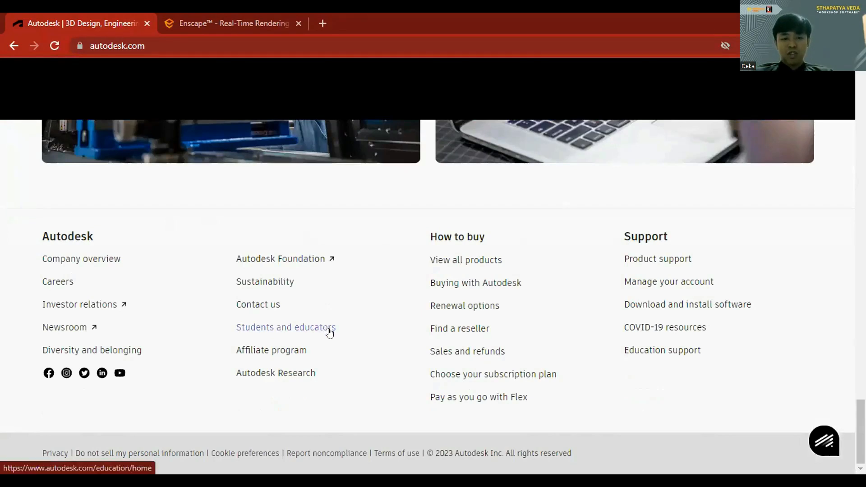
# Step: Follow the footer's Students and educators link and browse the Education home page
pyautogui.click(294, 325)
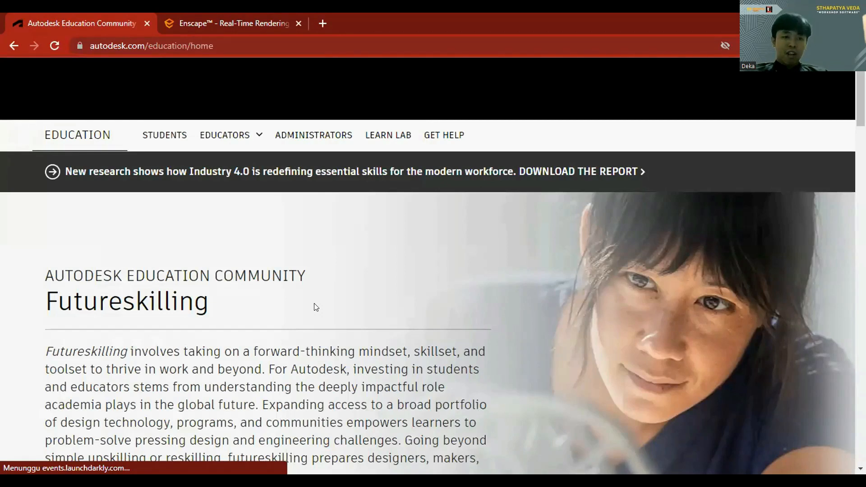
pyautogui.scroll(-5, 316, 307)
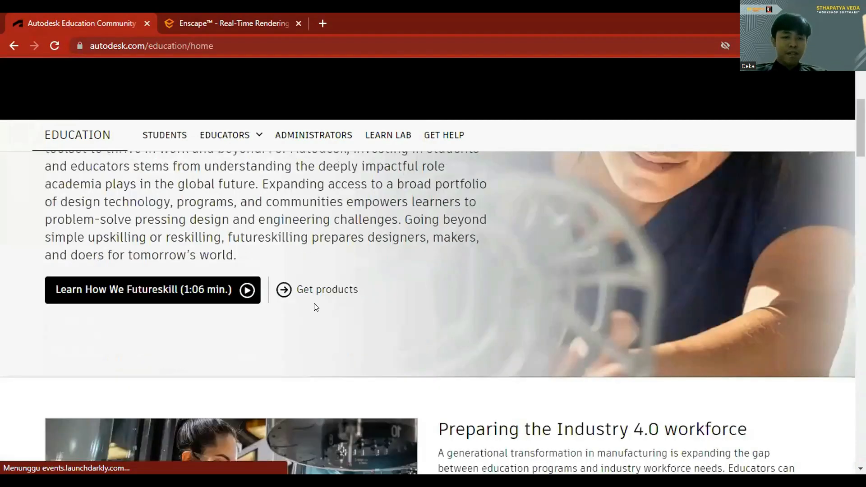
pyautogui.scroll(2, 316, 307)
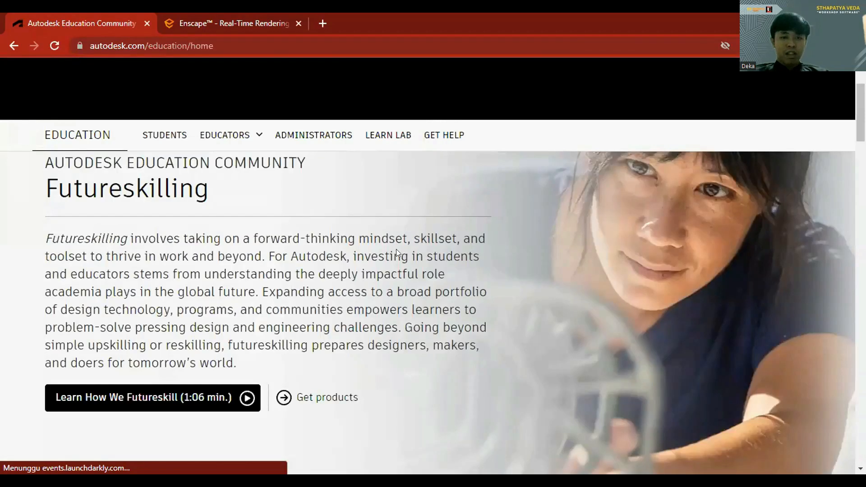
pyautogui.scroll(1, 396, 251)
pyautogui.scroll(-5, 396, 249)
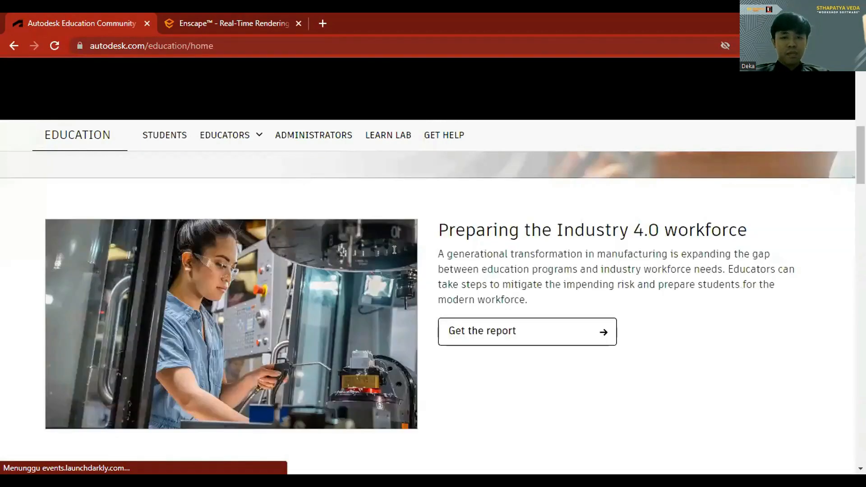
pyautogui.scroll(5, 396, 249)
pyautogui.scroll(-1, 292, 425)
pyautogui.scroll(1, 298, 424)
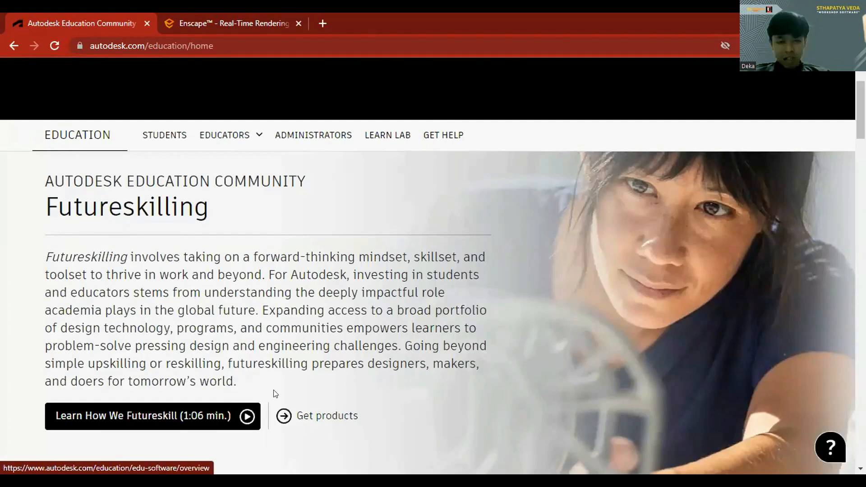
# Step: Open the education product catalog from Get products
pyautogui.click(292, 415)
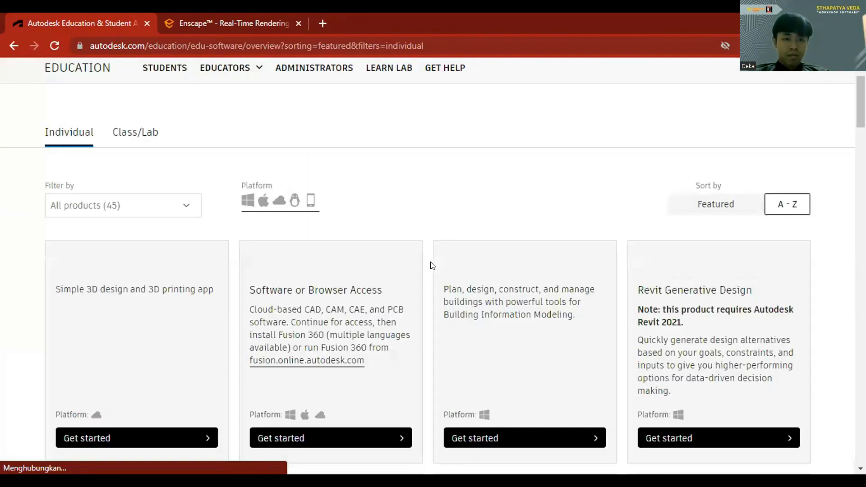
pyautogui.scroll(-1, 432, 265)
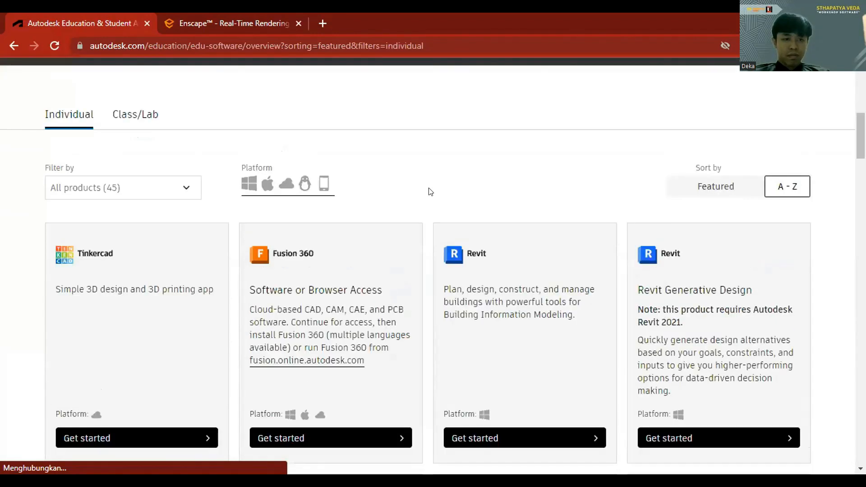
pyautogui.scroll(3, 430, 191)
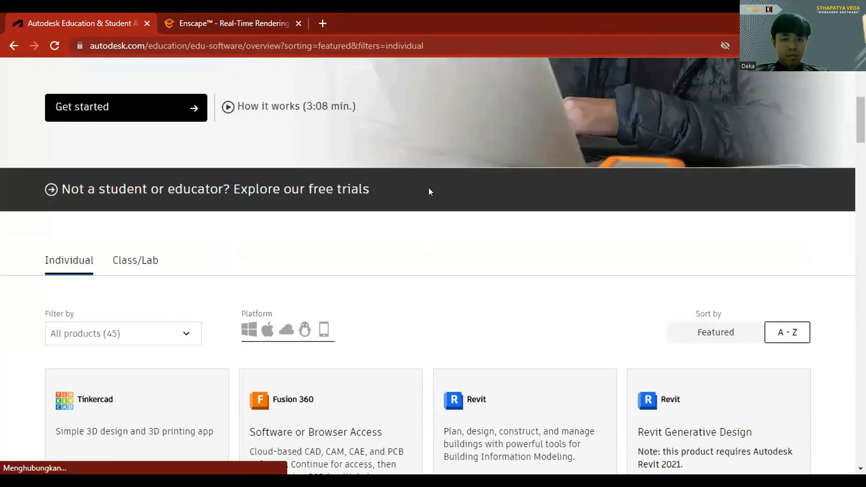
pyautogui.scroll(5, 429, 191)
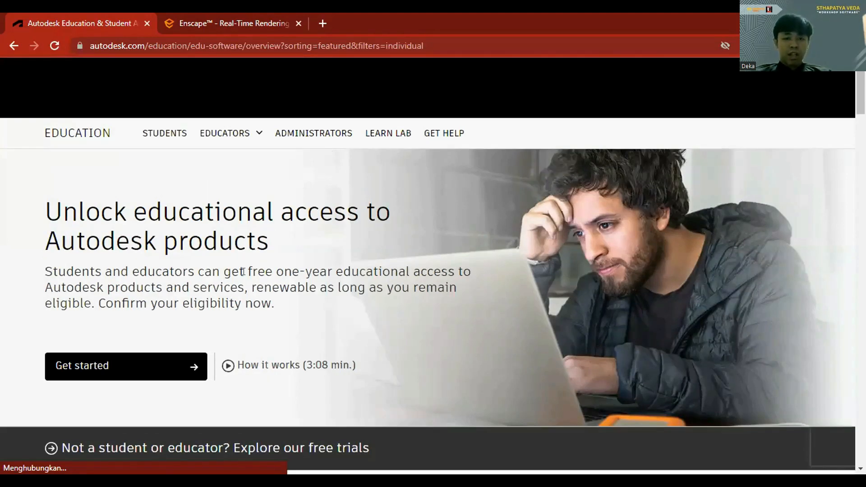
# Step: Scroll through the individual product cards and back to the top of the catalog
pyautogui.scroll(-3, 246, 274)
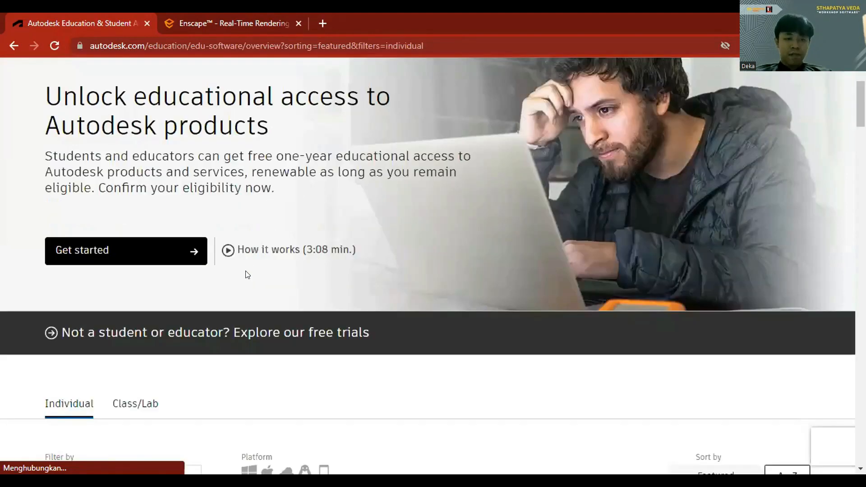
pyautogui.scroll(-6, 247, 274)
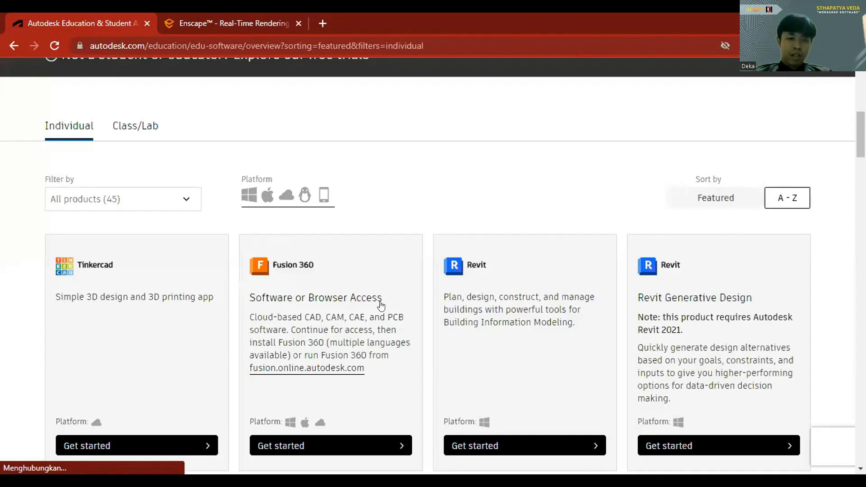
pyautogui.scroll(-8, 311, 305)
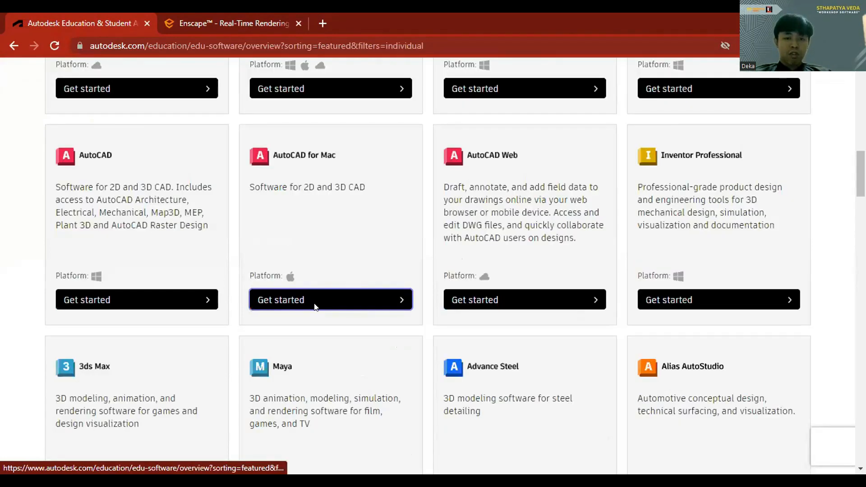
pyautogui.scroll(-15, 315, 307)
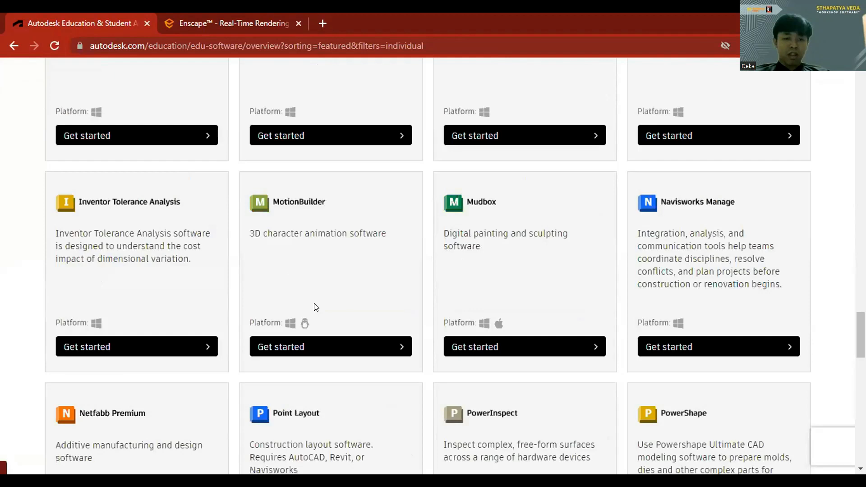
pyautogui.scroll(5, 316, 307)
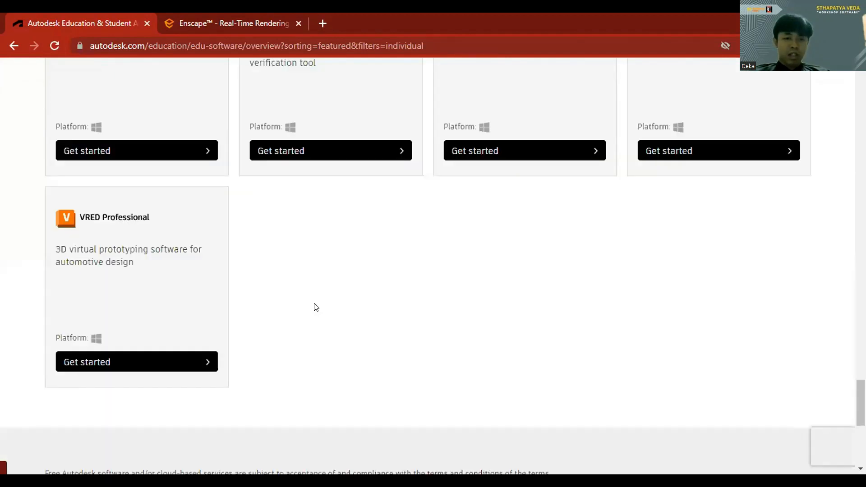
pyautogui.scroll(15, 316, 307)
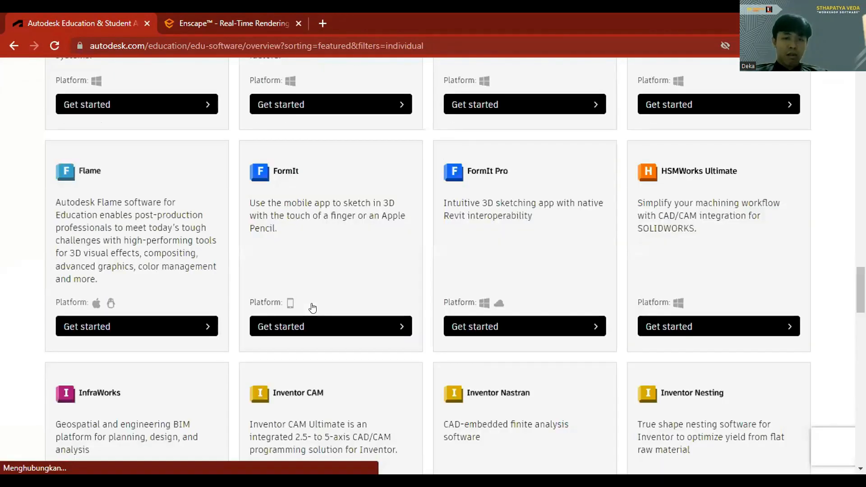
pyautogui.scroll(10, 315, 308)
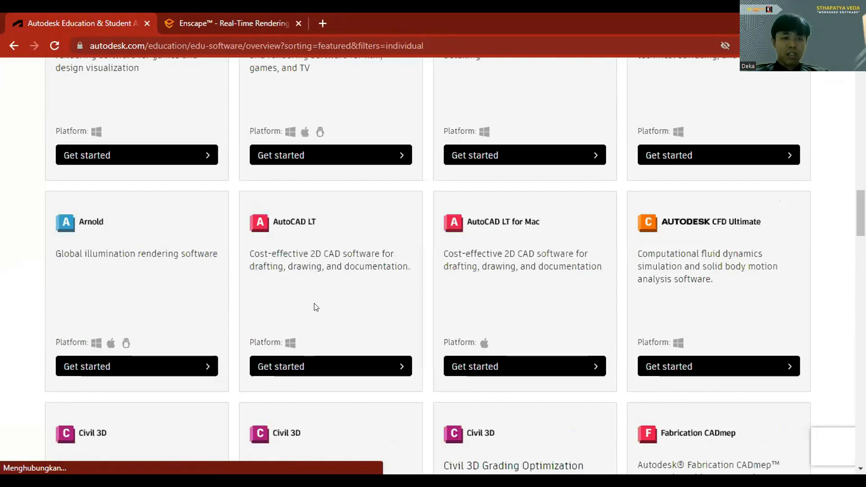
pyautogui.scroll(5, 316, 308)
pyautogui.scroll(20, 315, 307)
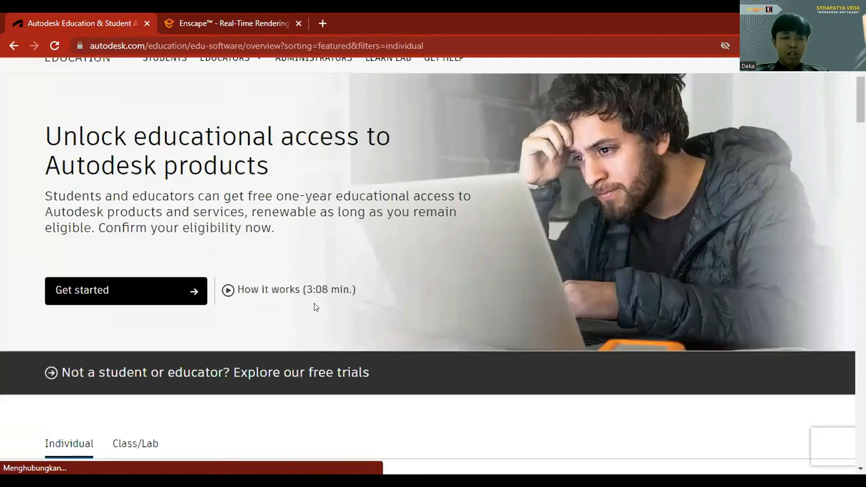
pyautogui.scroll(2, 175, 353)
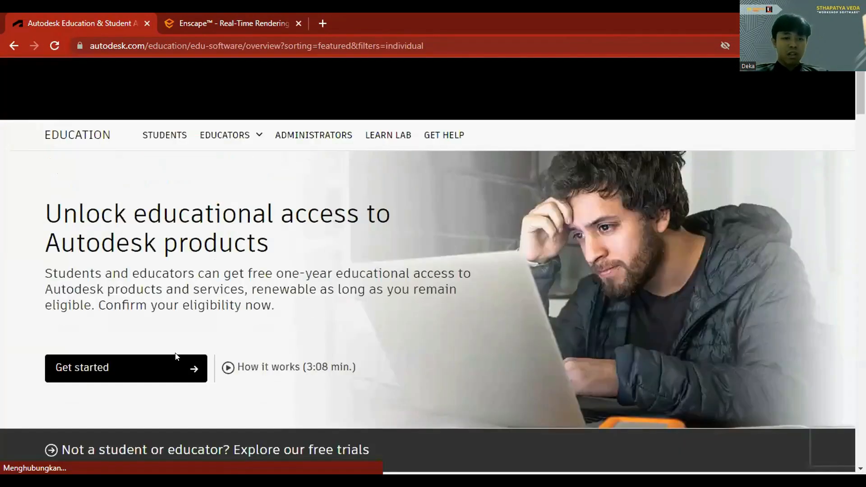
# Step: Start the educational access sign-up and choose Student as the educational role
pyautogui.click(137, 369)
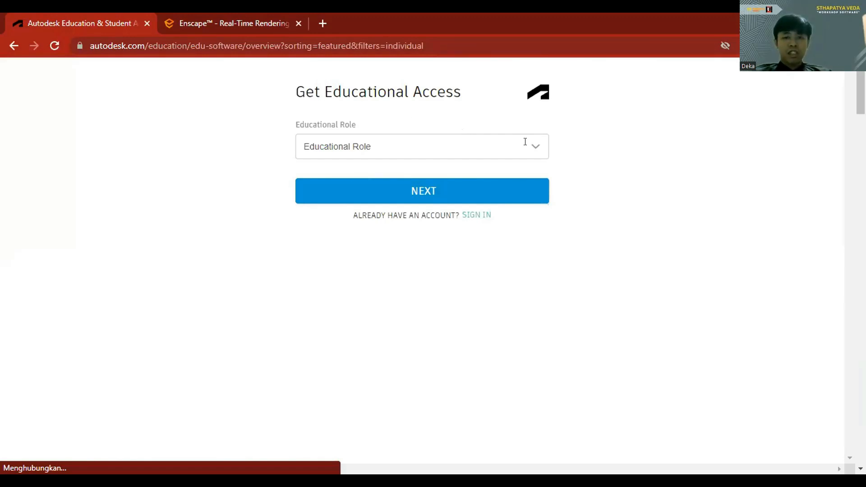
pyautogui.click(540, 149)
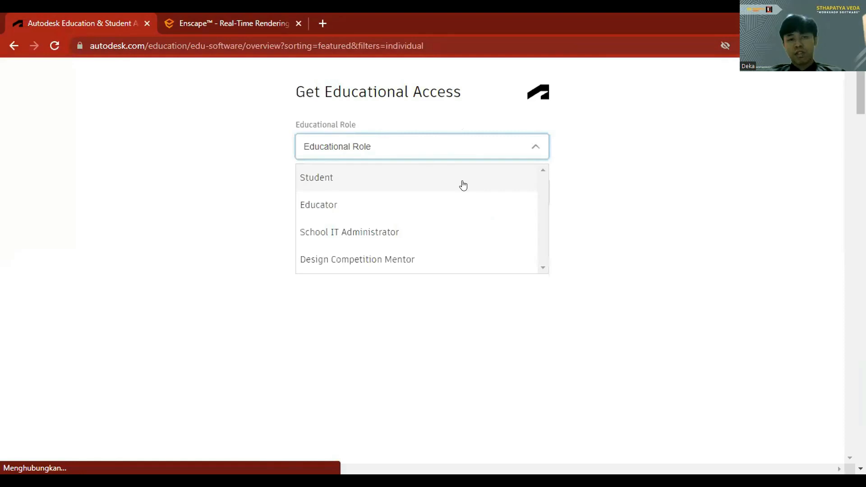
pyautogui.click(463, 185)
pyautogui.click(462, 181)
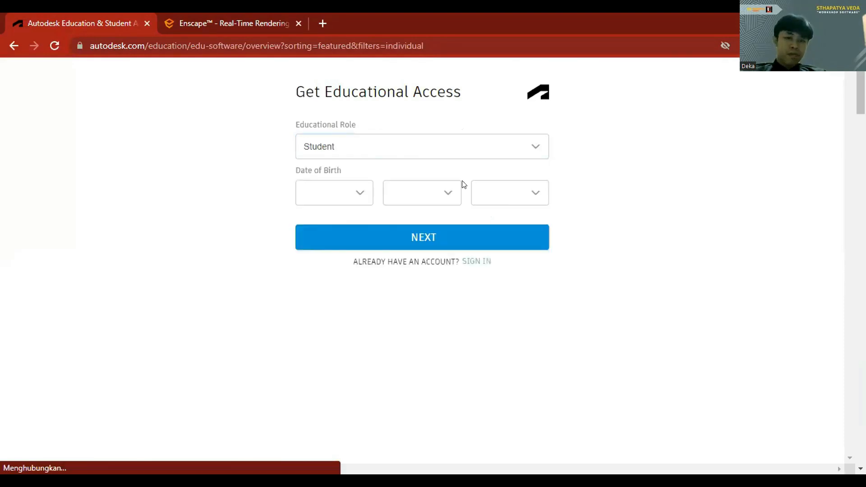
pyautogui.click(363, 195)
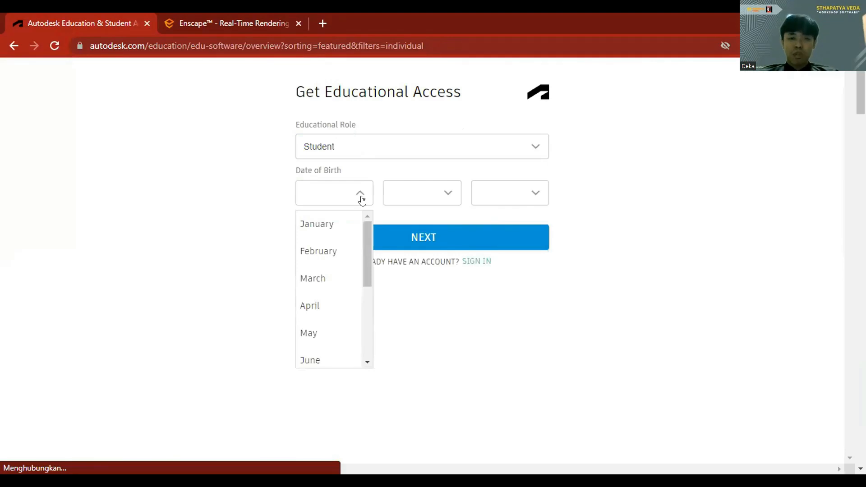
pyautogui.scroll(-2, 324, 285)
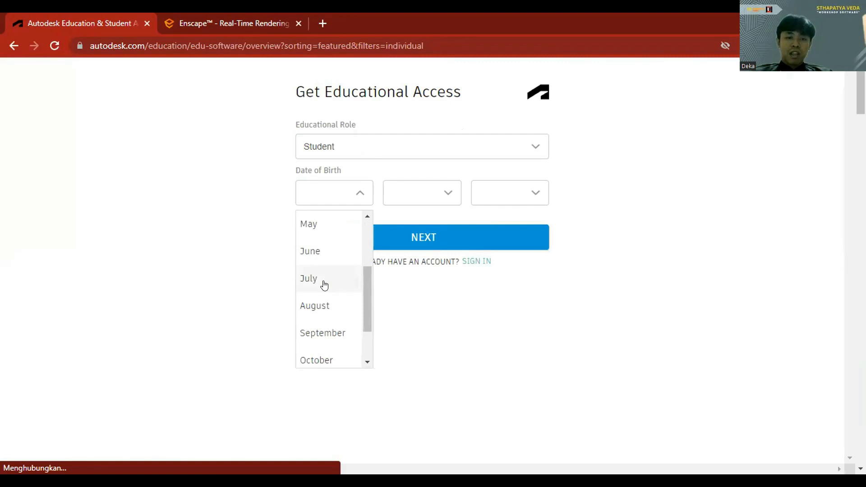
pyautogui.scroll(-1, 330, 276)
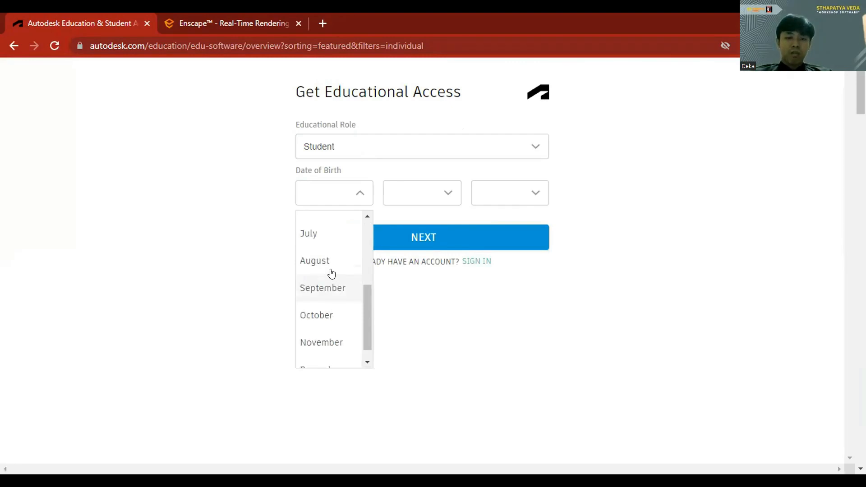
pyautogui.click(442, 193)
pyautogui.click(404, 333)
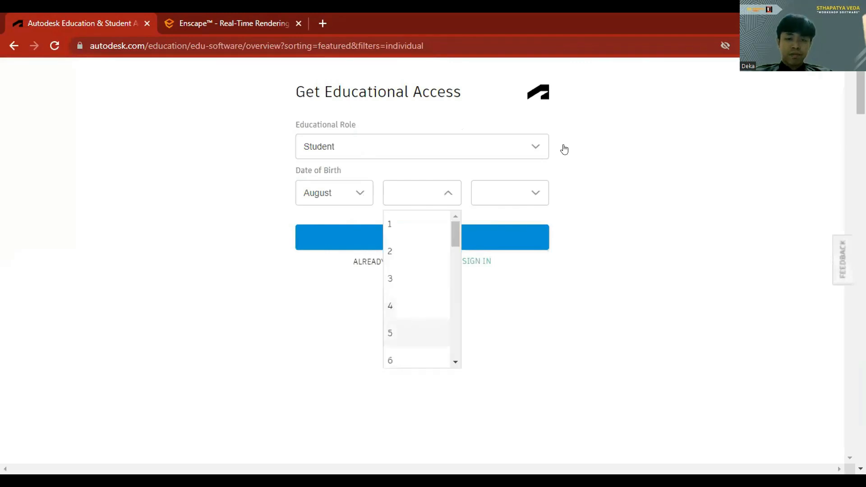
pyautogui.click(532, 194)
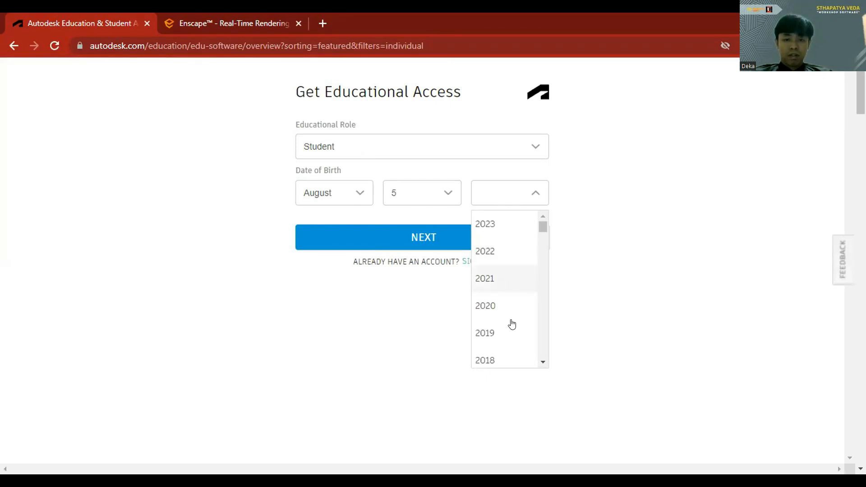
pyautogui.scroll(-2, 512, 324)
pyautogui.scroll(-8, 512, 324)
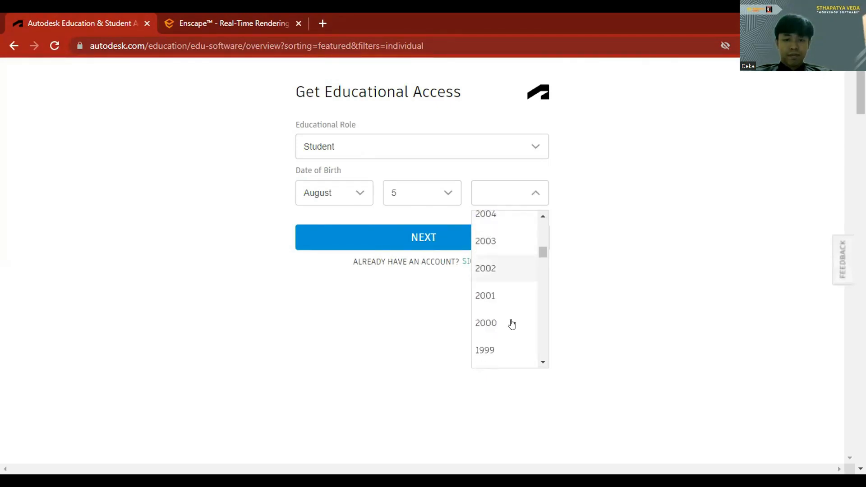
pyautogui.scroll(-1, 511, 293)
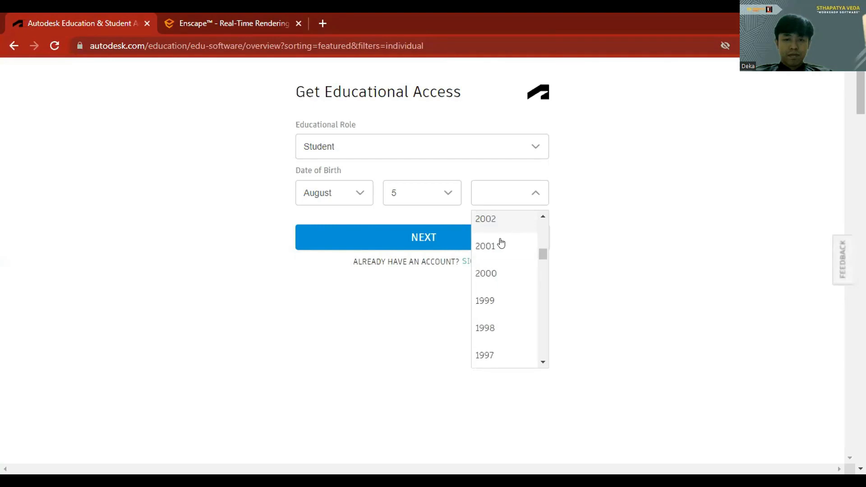
pyautogui.click(501, 244)
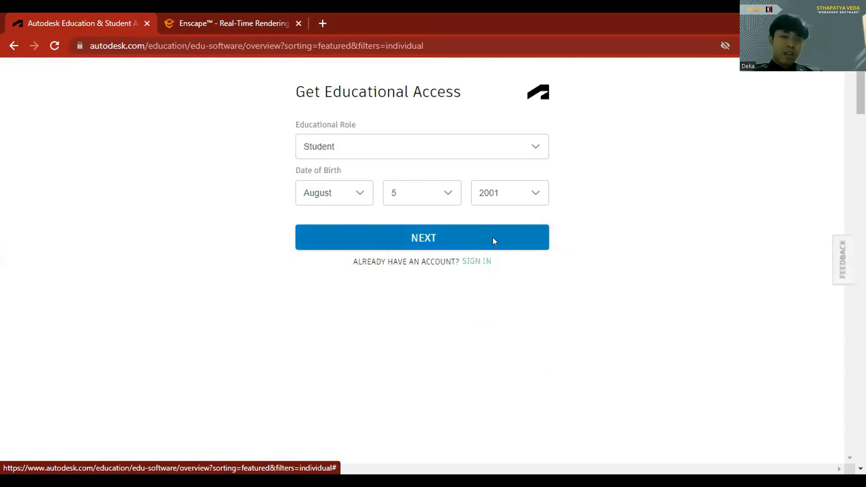
# Step: Submit the role and birth date, then enter the student's first and last name
pyautogui.click(492, 237)
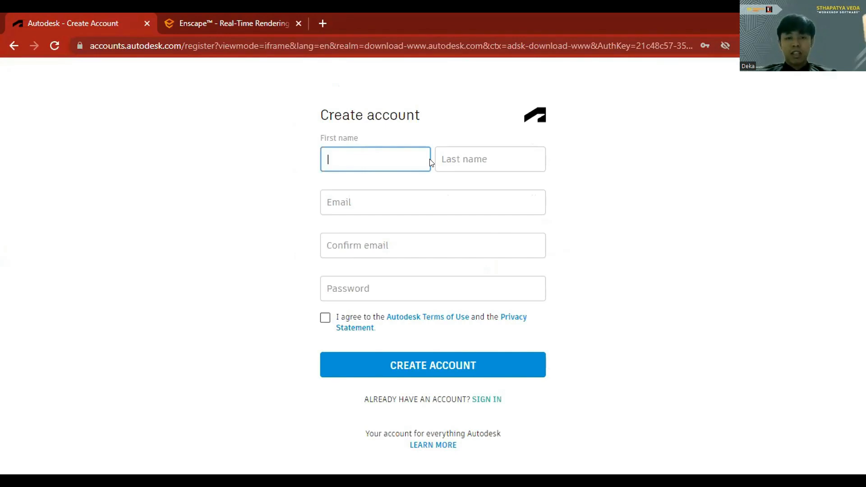
pyautogui.click(373, 250)
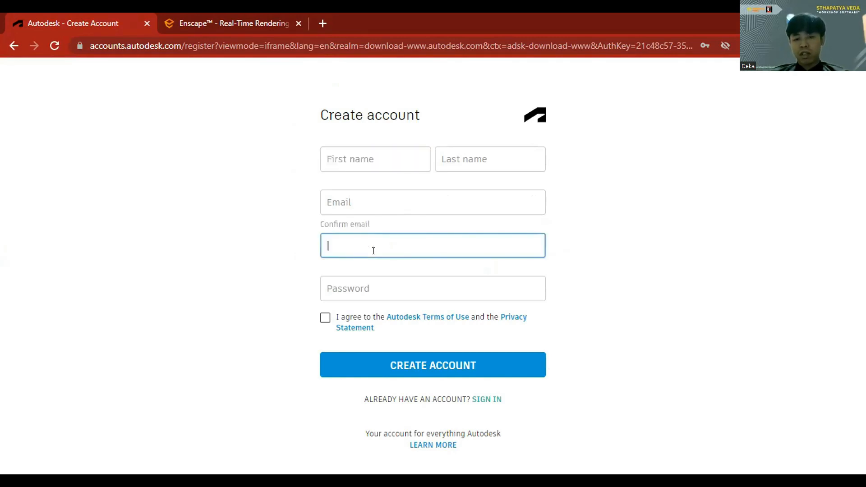
pyautogui.click(376, 149)
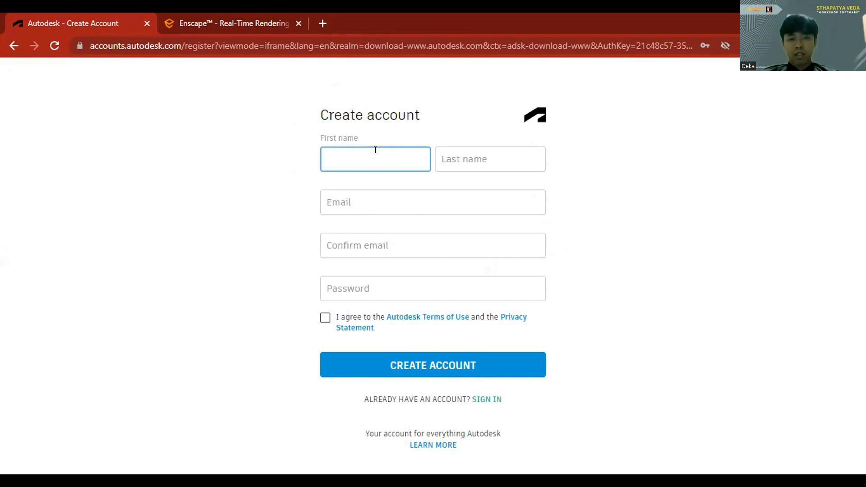
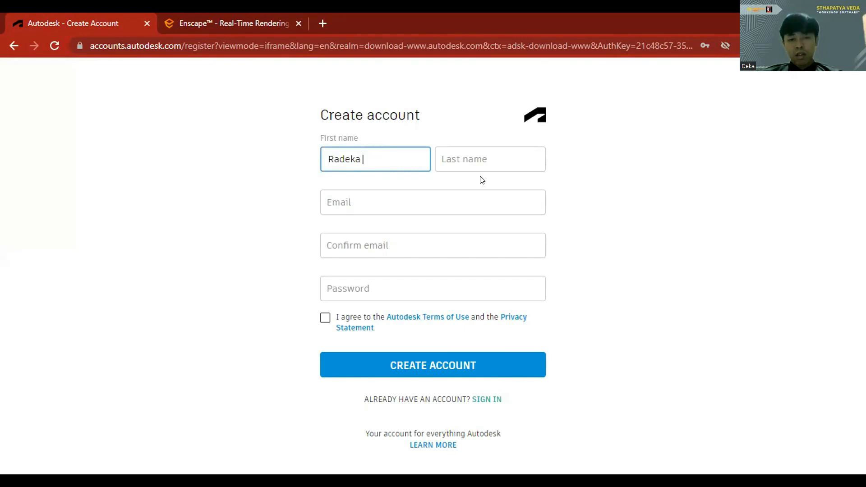
pyautogui.hotkey('ctrl', 'BackSpace')
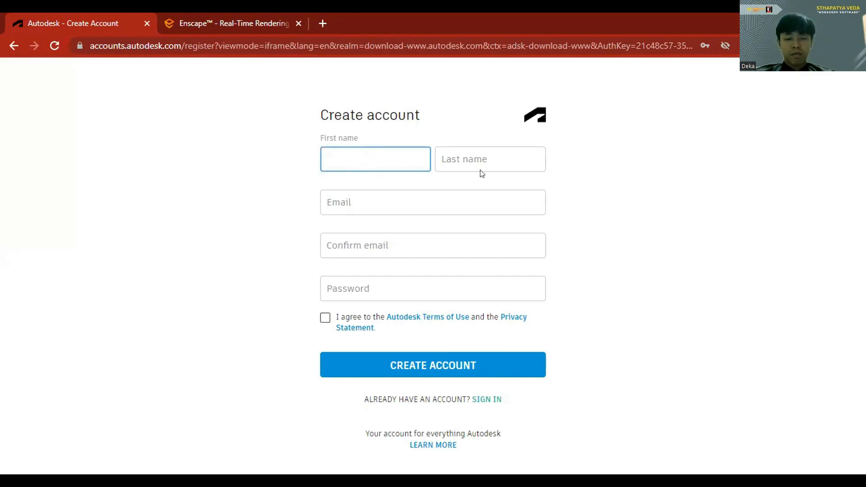
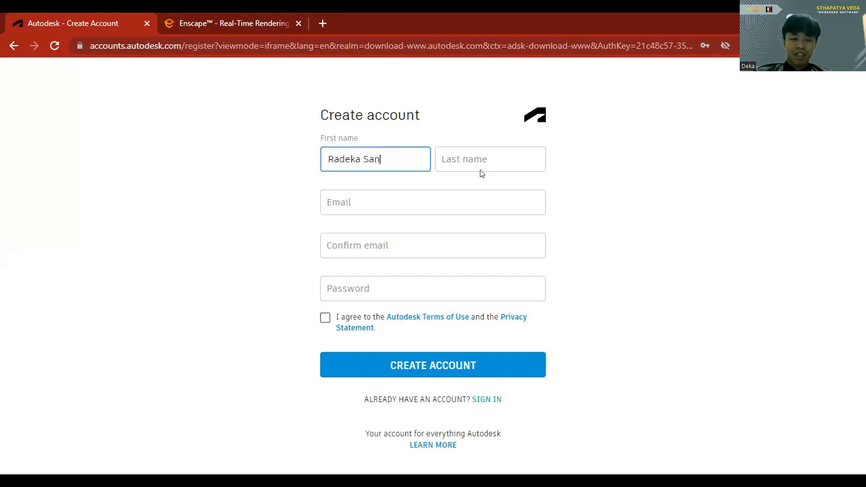
pyautogui.click(481, 171)
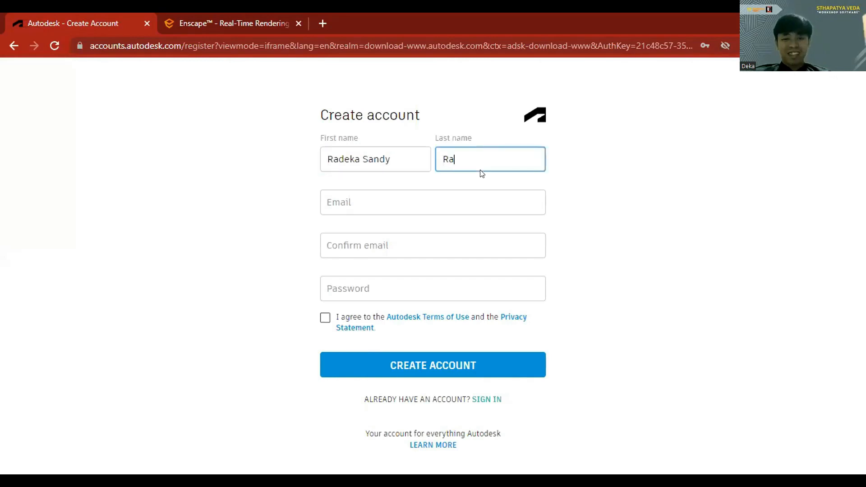
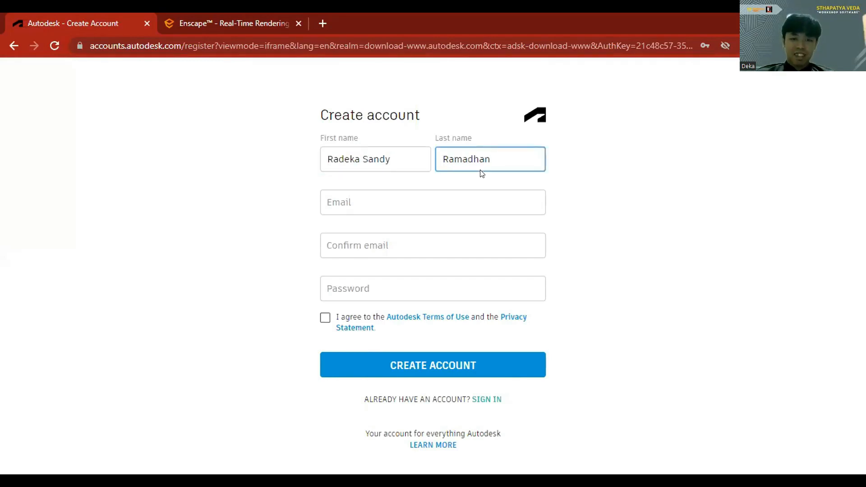
# Step: Enter the student's school e-mail address and copy it into Confirm email
pyautogui.click(443, 201)
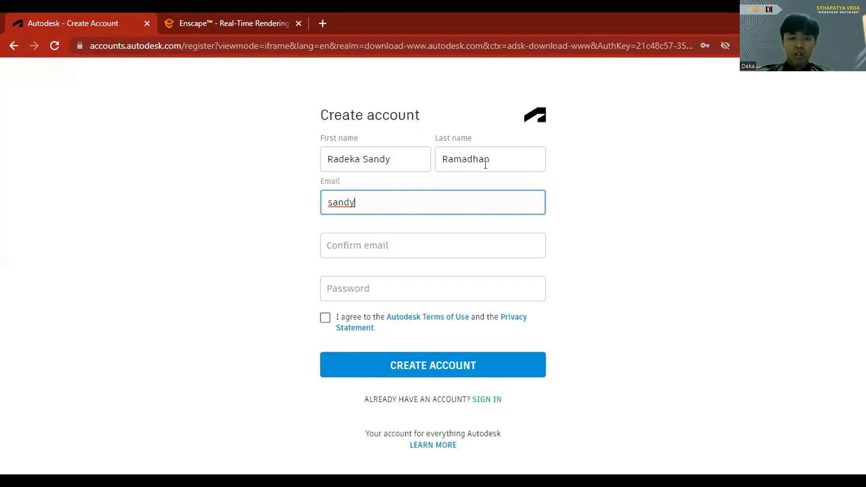
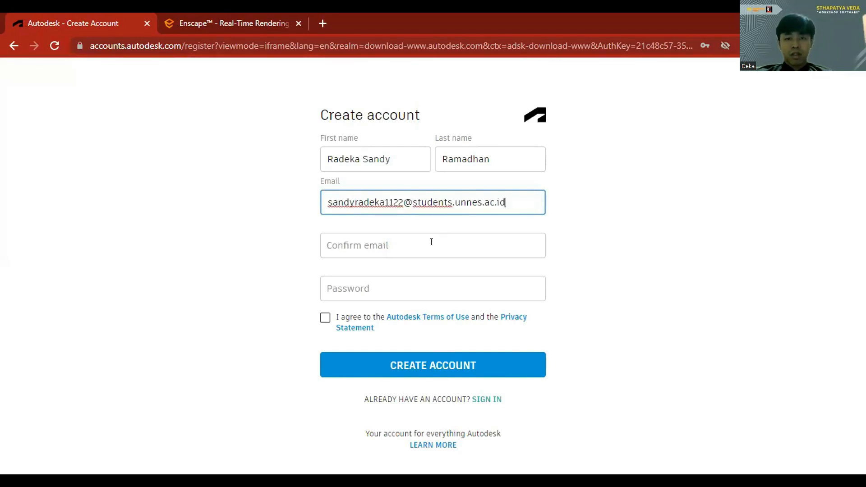
pyautogui.hotkey('ctrl', 'a')
pyautogui.hotkey('ctrl', 'c')
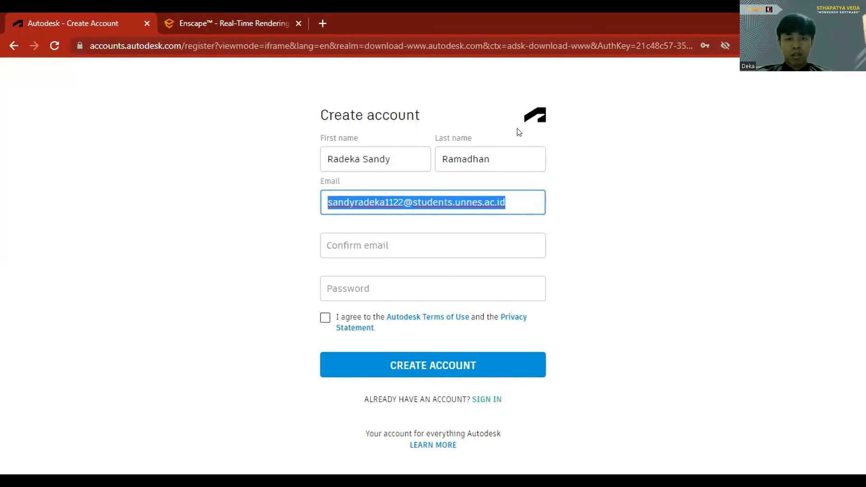
pyautogui.press('Tab')
pyautogui.hotkey('ctrl', 'v')
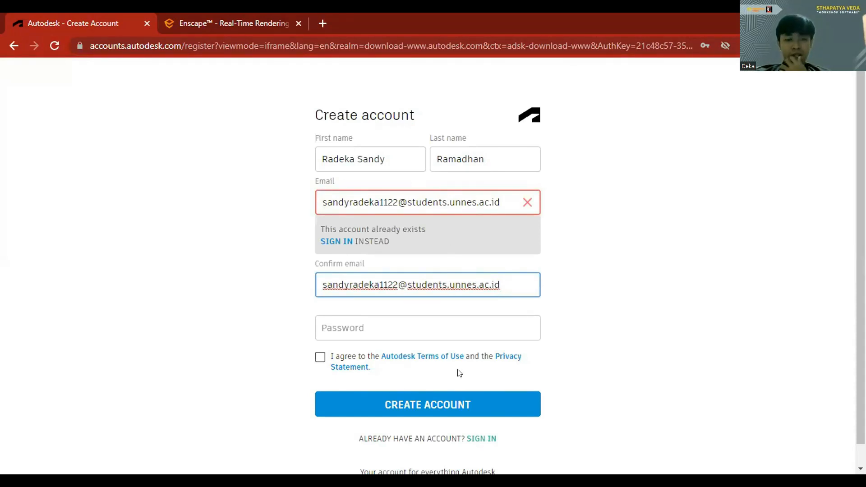
# Step: Sign in to the existing account with the saved password and submit the two-step verification code
pyautogui.click(475, 439)
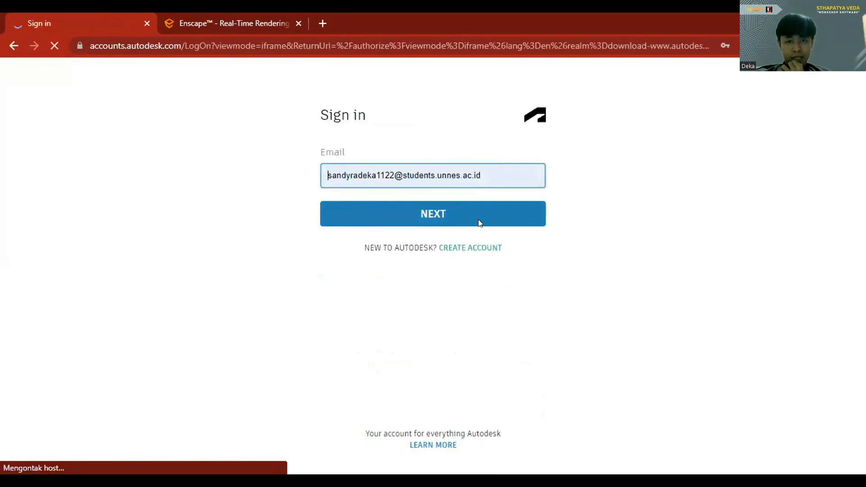
pyautogui.click(478, 220)
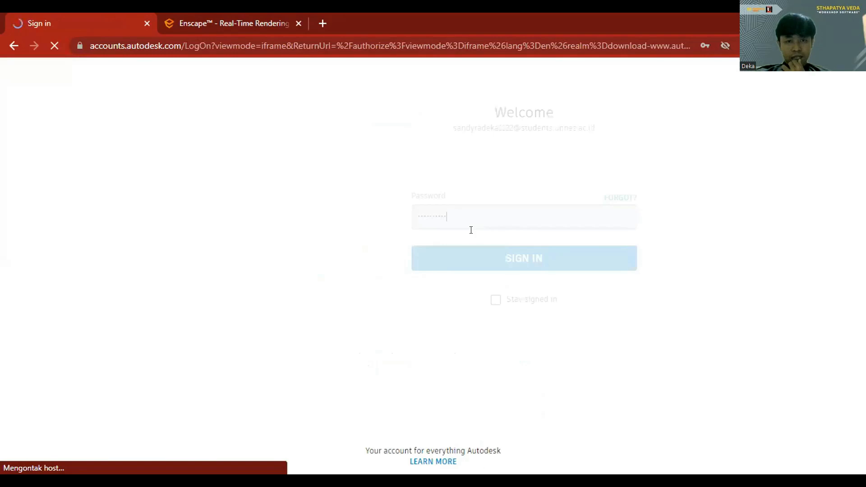
pyautogui.click(456, 252)
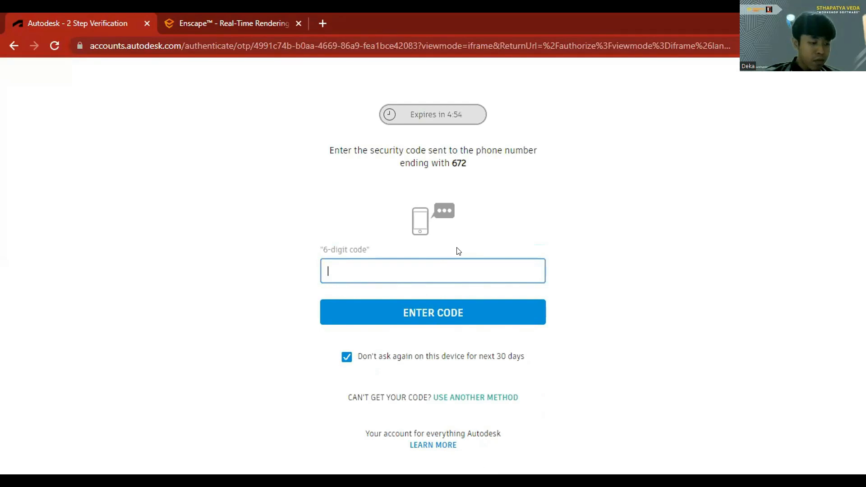
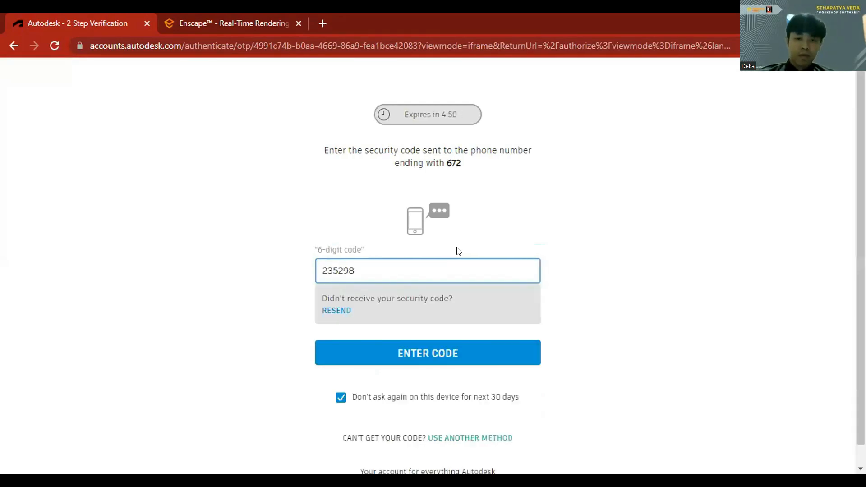
pyautogui.press('Return')
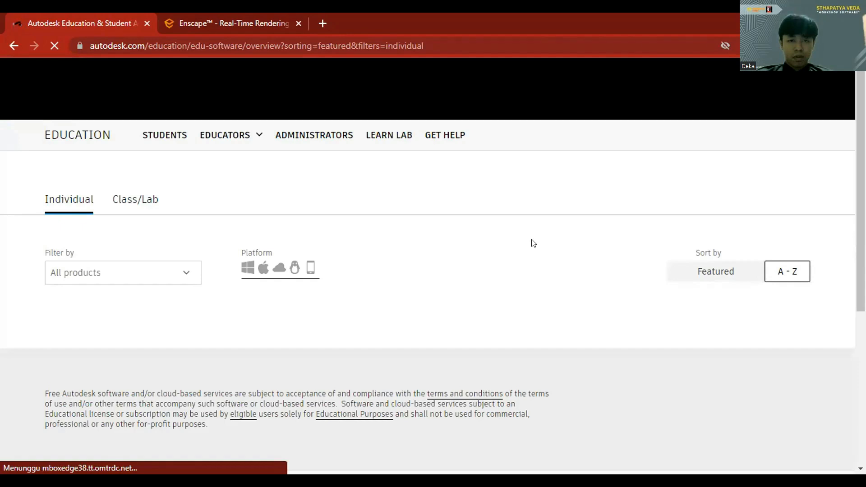
# Step: Scroll the education catalog down until the AutoCAD card row is visible
pyautogui.scroll(-3, 533, 244)
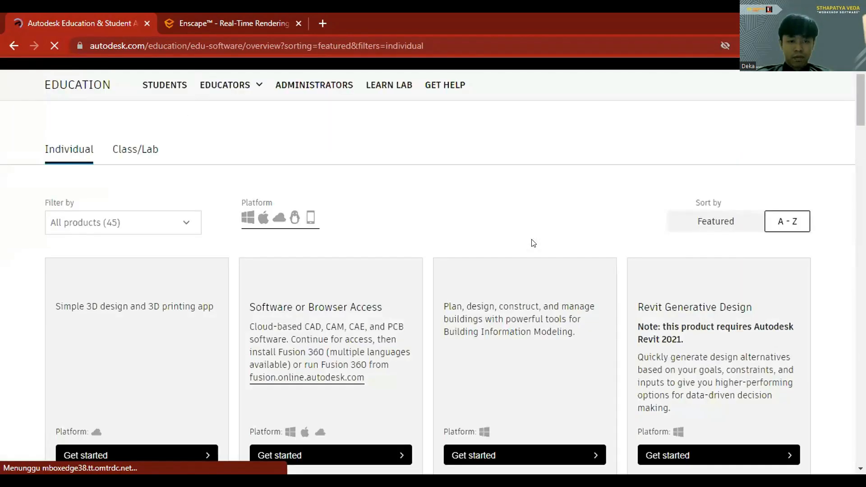
pyautogui.scroll(-2, 533, 243)
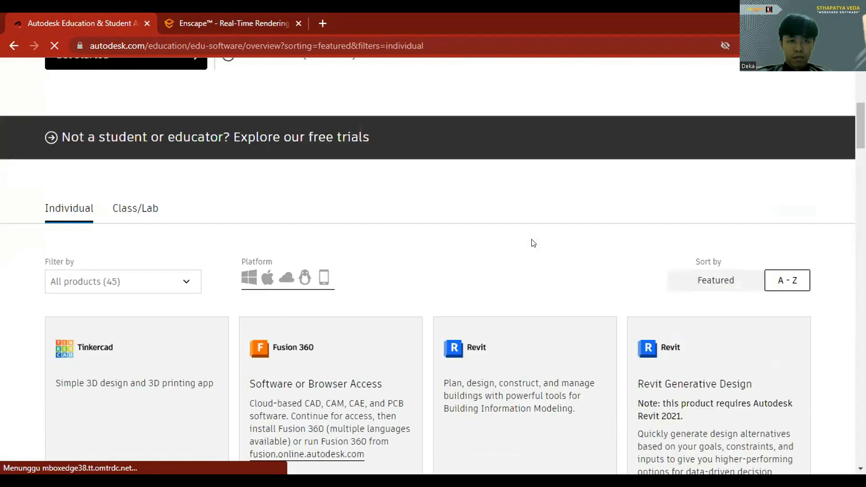
pyautogui.scroll(4, 533, 243)
pyautogui.scroll(3, 533, 244)
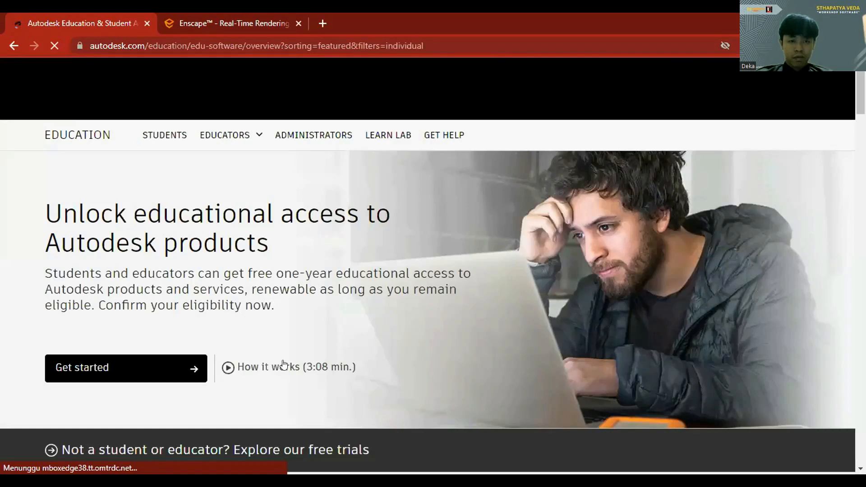
pyautogui.scroll(-8, 283, 363)
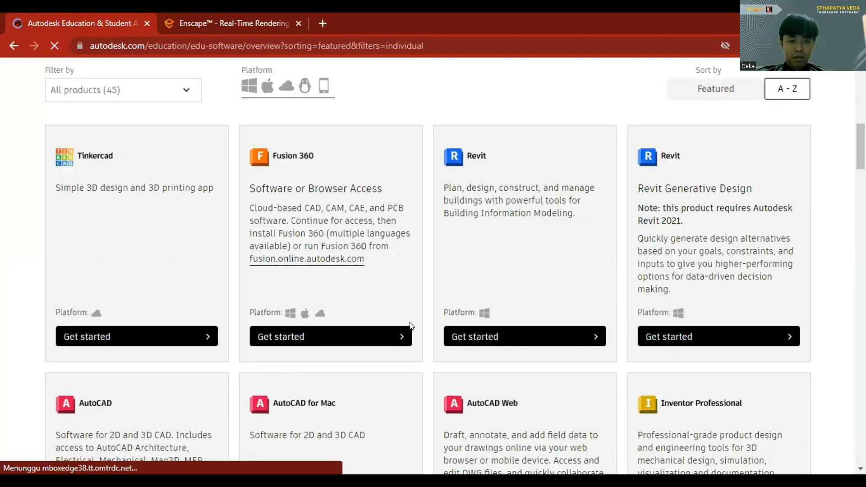
pyautogui.scroll(-4, 411, 326)
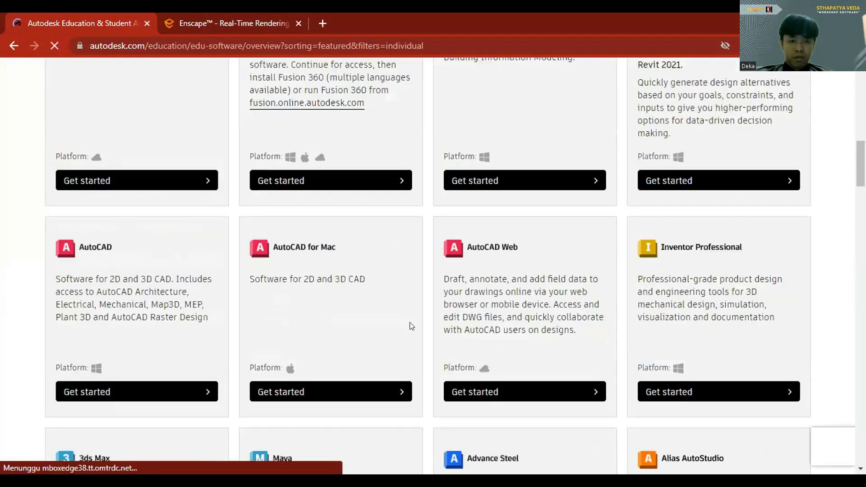
# Step: Start getting educational access and choose Student as the educational role
pyautogui.click(194, 388)
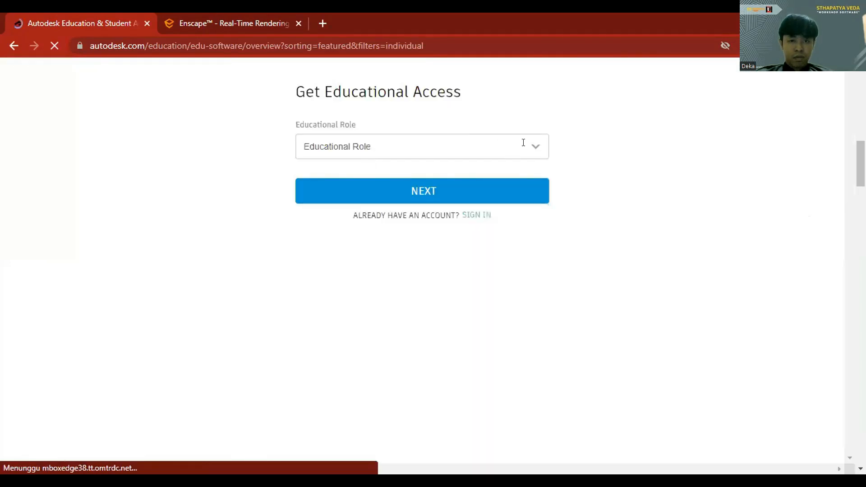
pyautogui.click(451, 191)
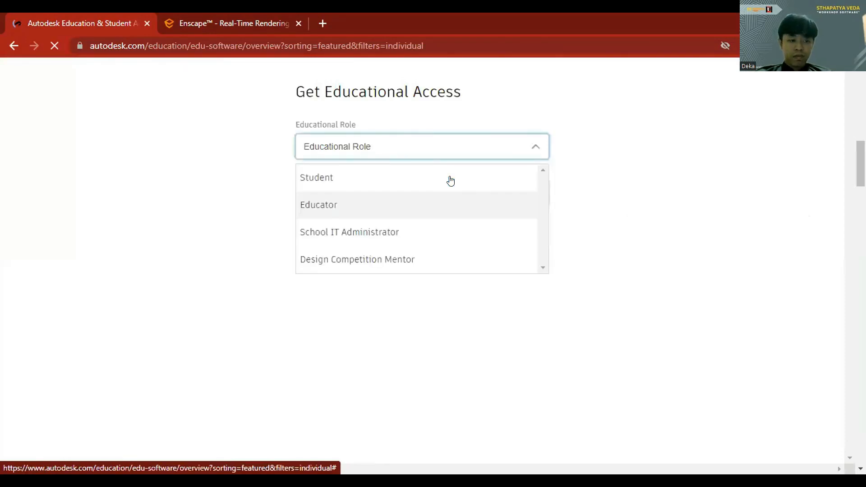
pyautogui.click(450, 179)
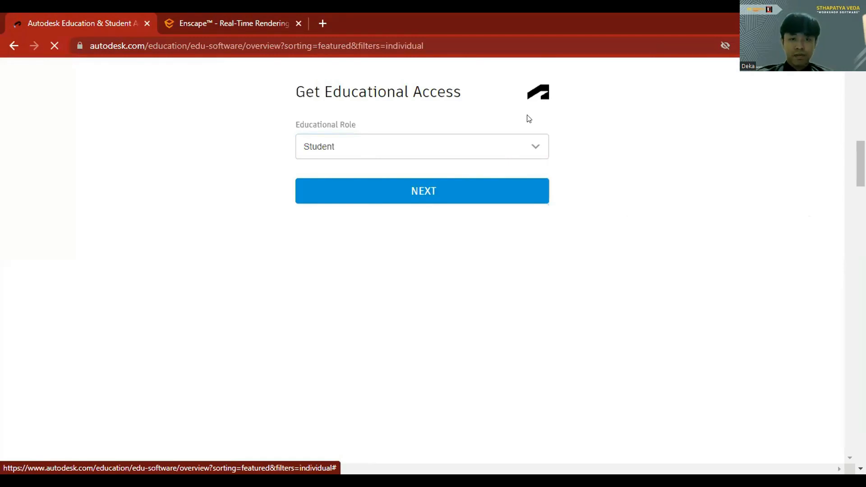
# Step: Set the date of birth to 2 February plus a birth year, and submit
pyautogui.click(354, 196)
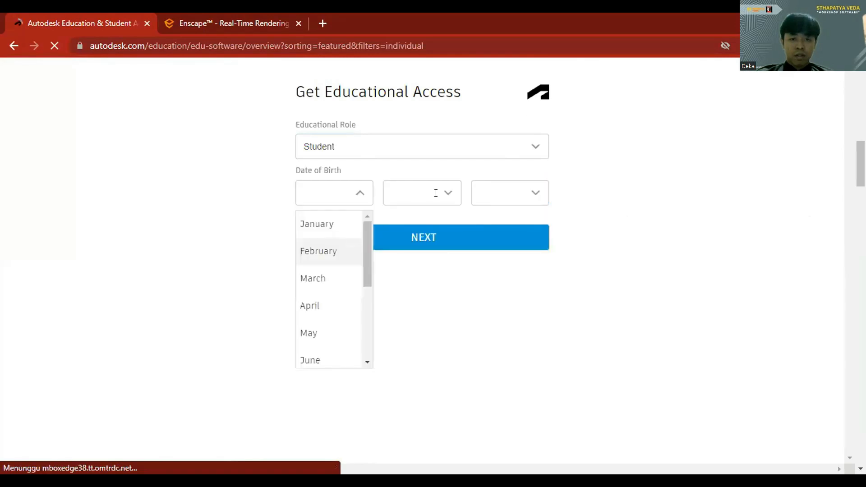
pyautogui.click(443, 196)
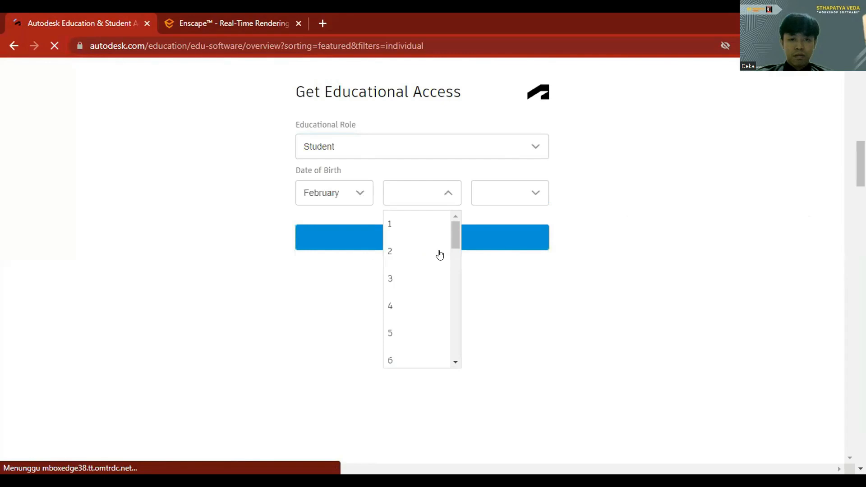
pyautogui.click(439, 255)
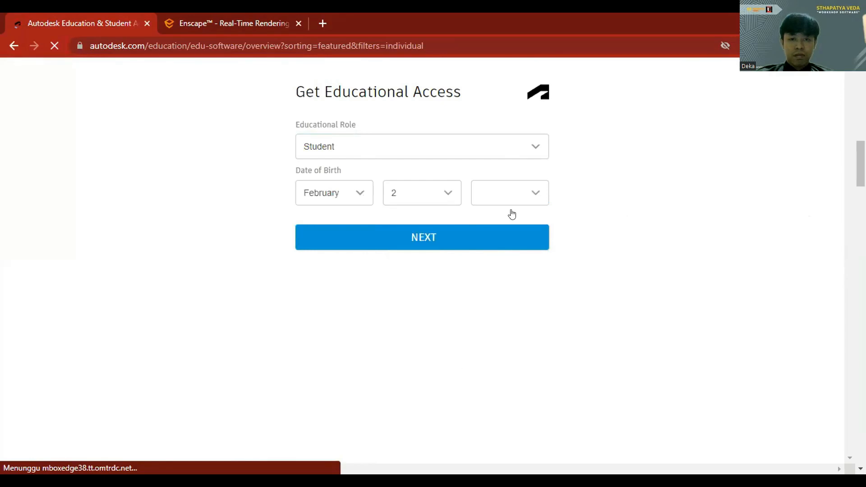
pyautogui.click(509, 202)
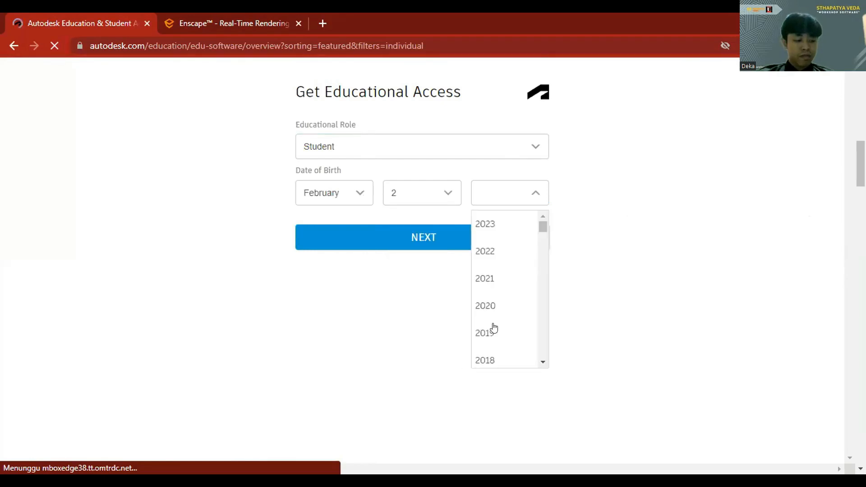
pyautogui.scroll(-20, 494, 328)
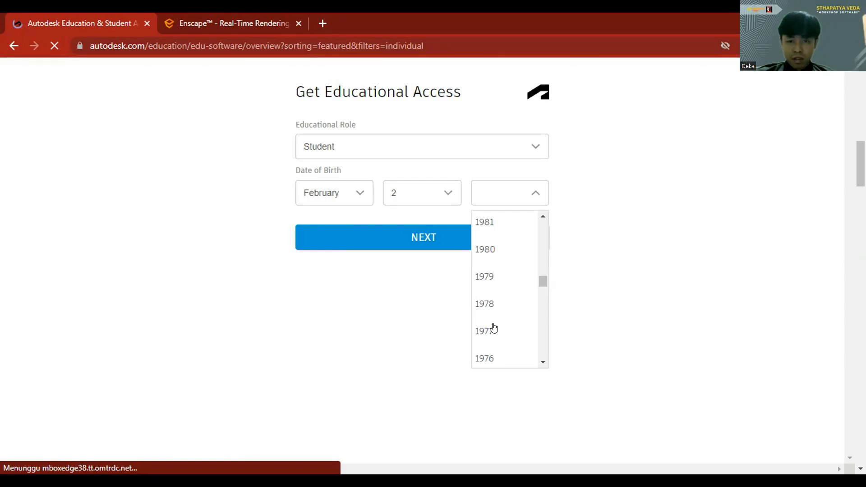
pyautogui.scroll(5, 512, 290)
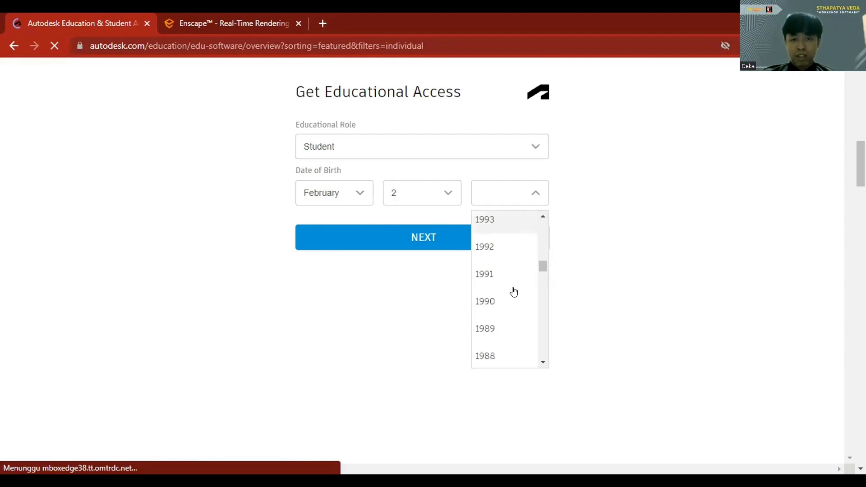
pyautogui.scroll(5, 500, 294)
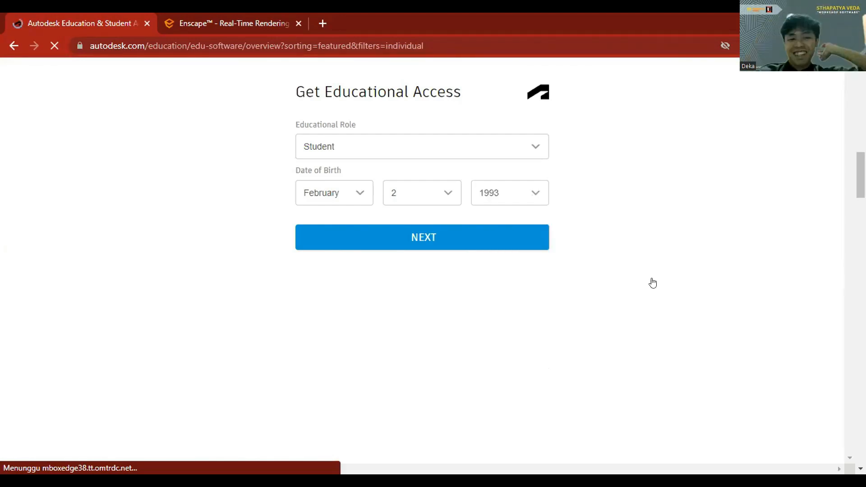
pyautogui.click(419, 233)
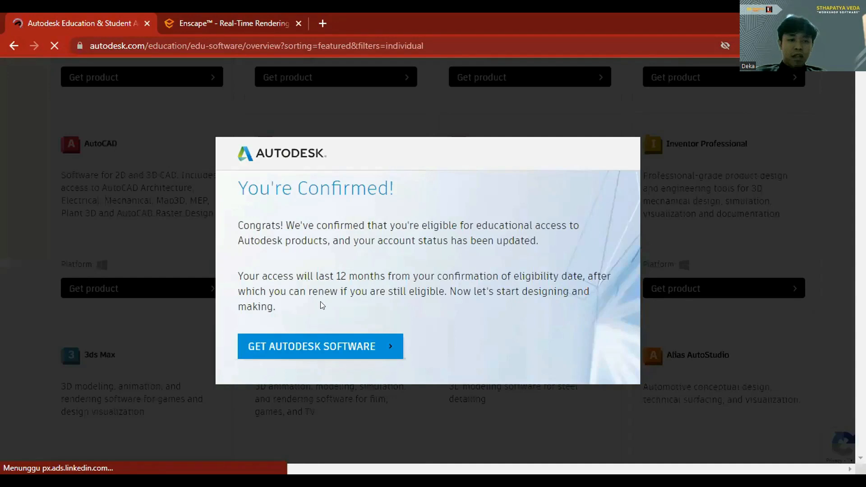
# Step: Choose GET AUTODESK SOFTWARE in the You're Confirmed dialog, retrying once
pyautogui.click(361, 346)
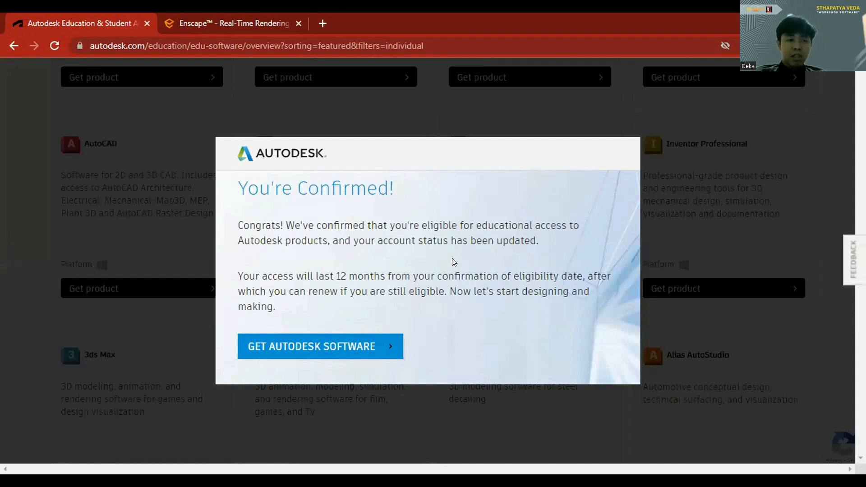
pyautogui.click(390, 346)
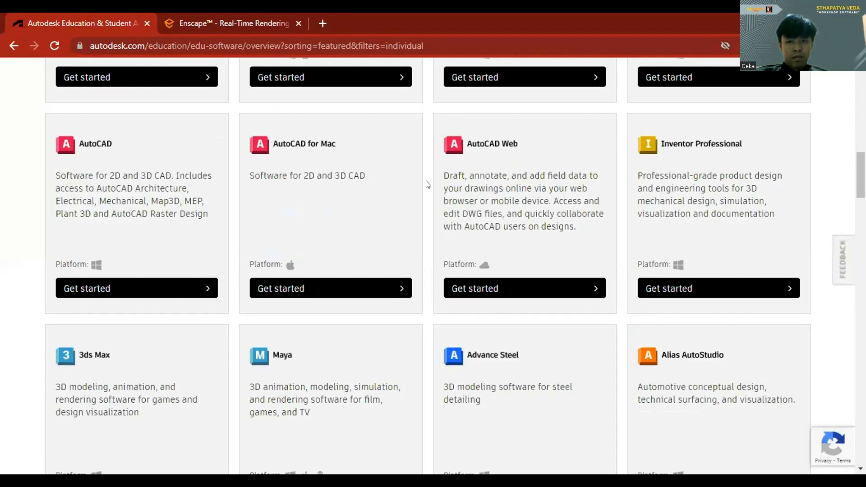
# Step: Return to the top of the education page and request Get Educational Access again
pyautogui.scroll(5, 428, 184)
pyautogui.scroll(9, 428, 184)
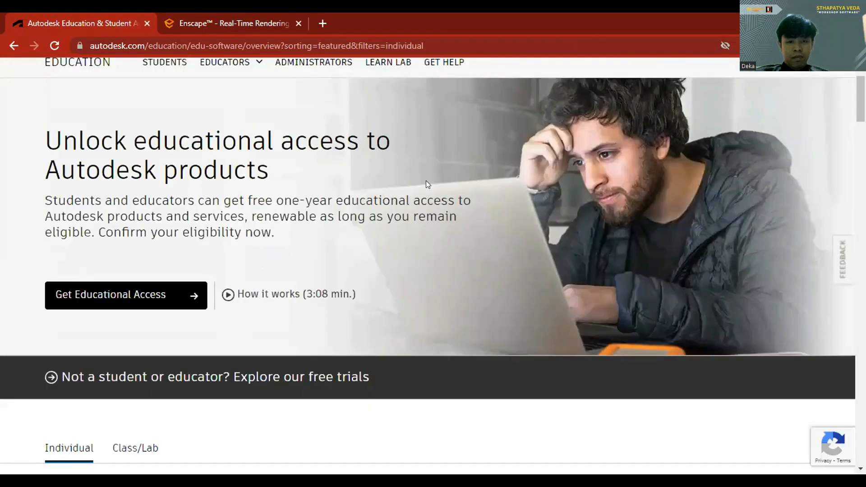
pyautogui.scroll(-8, 426, 183)
pyautogui.scroll(10, 424, 185)
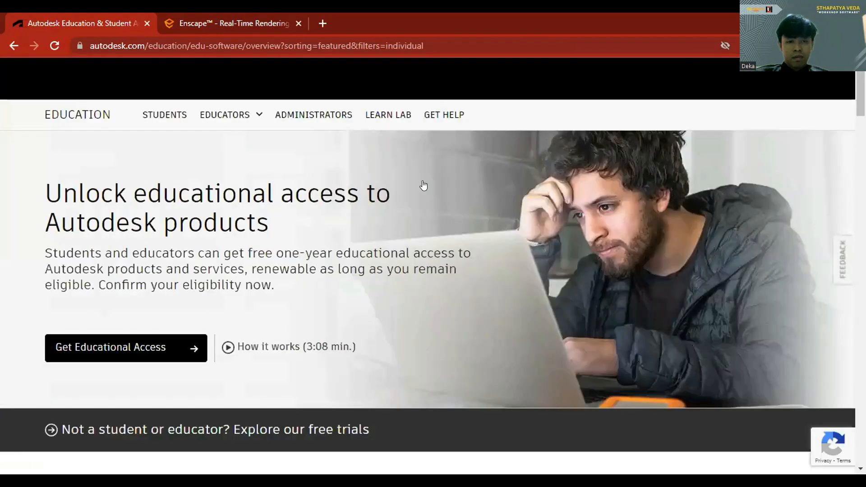
pyautogui.scroll(-3, 169, 222)
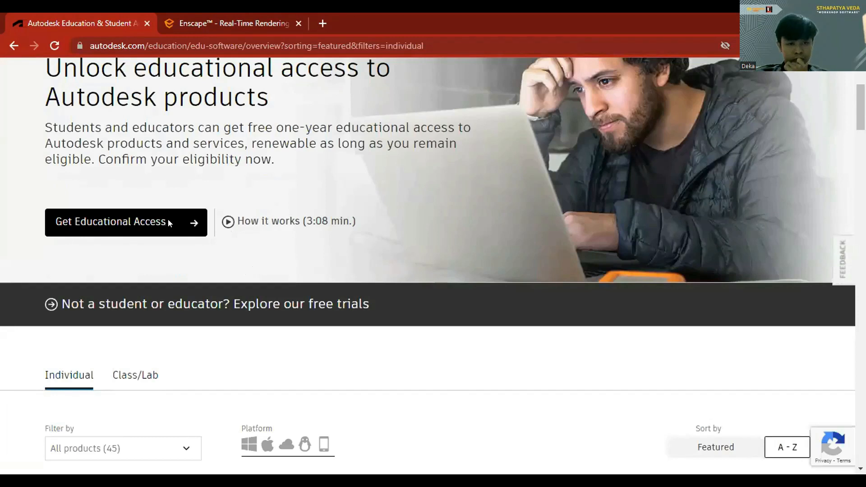
pyautogui.click(169, 222)
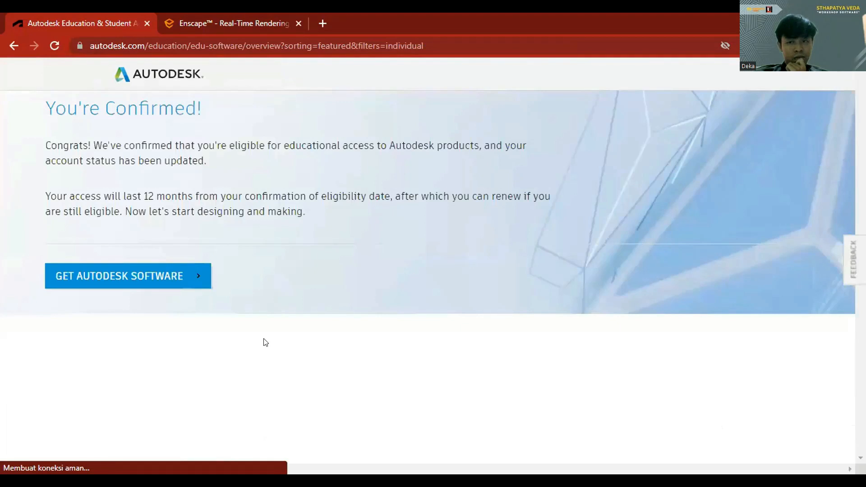
# Step: Select the access-duration paragraph, then continue with GET AUTODESK SOFTWARE
pyautogui.tripleClick(369, 292)
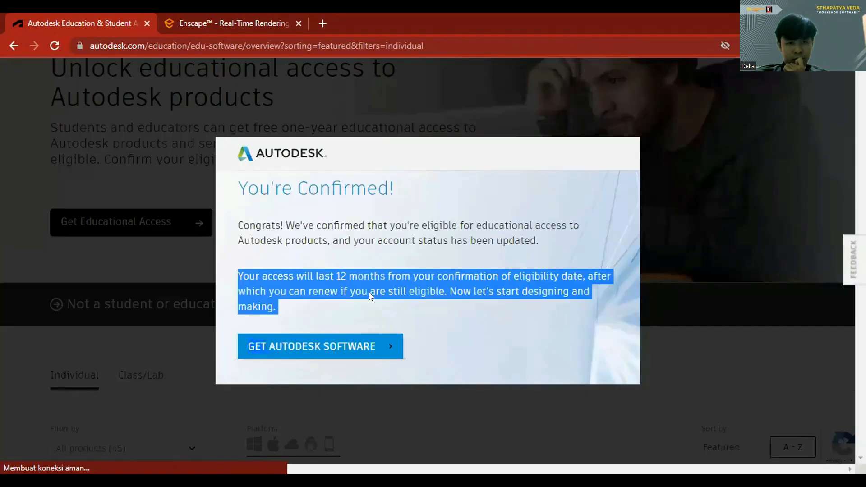
pyautogui.click(388, 348)
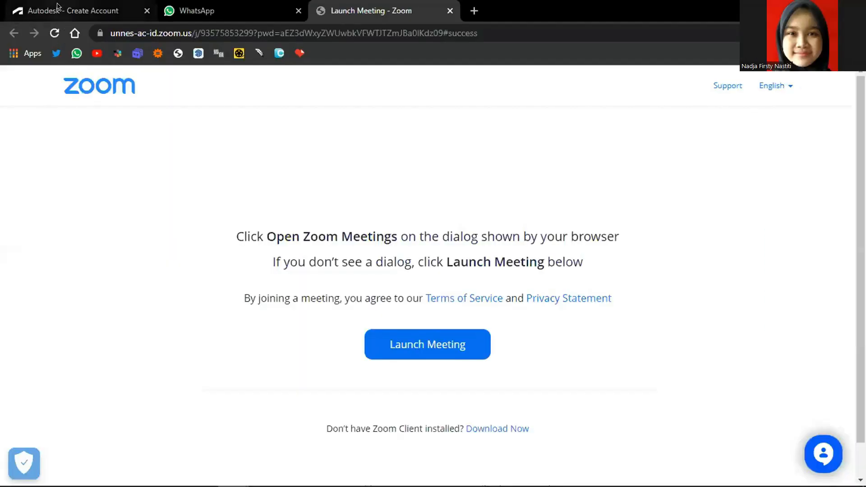
# Step: On the Create Account tab, complete the student email address and paste it into Confirm email
pyautogui.click(57, 6)
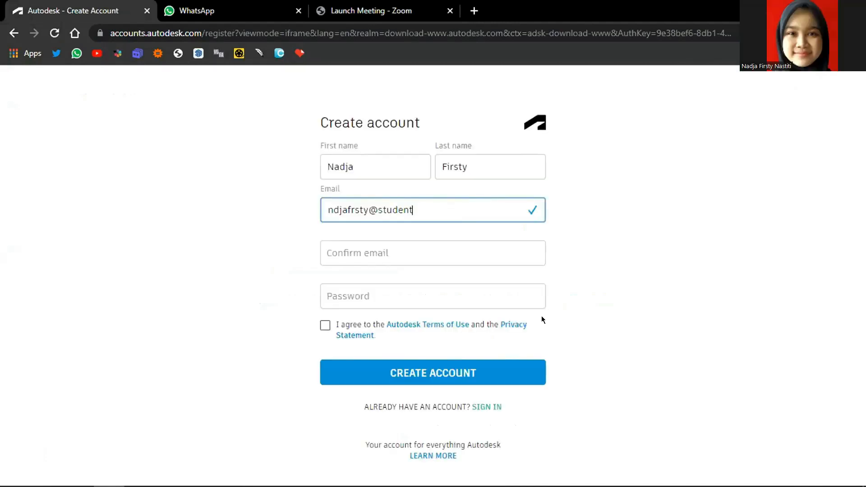
pyautogui.click(432, 253)
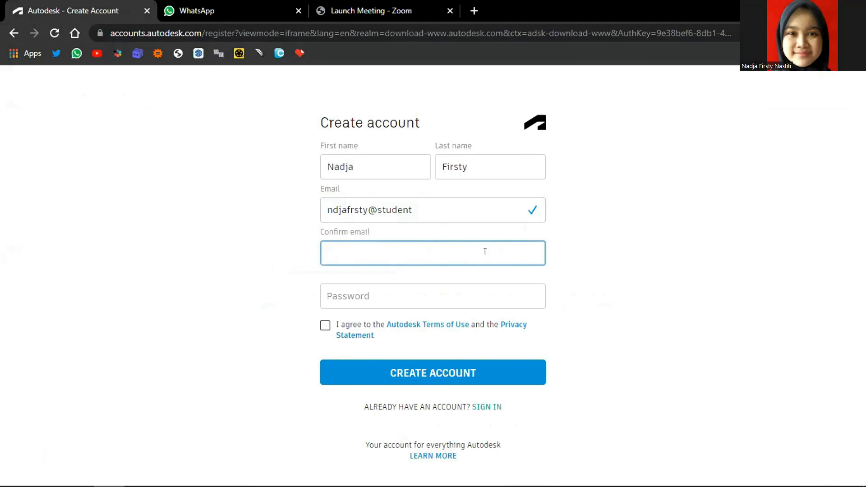
pyautogui.click(447, 208)
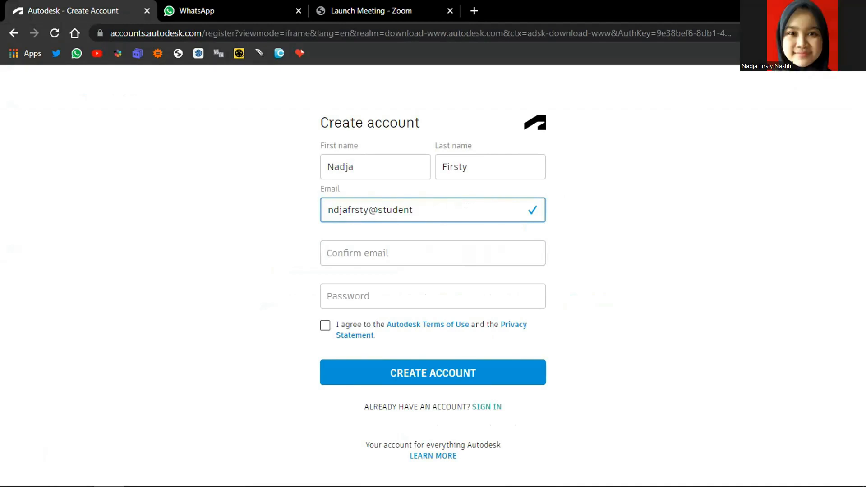
pyautogui.write('s.unnes.ac.id')
pyautogui.moveTo(473, 209); pyautogui.dragTo(368, 209)
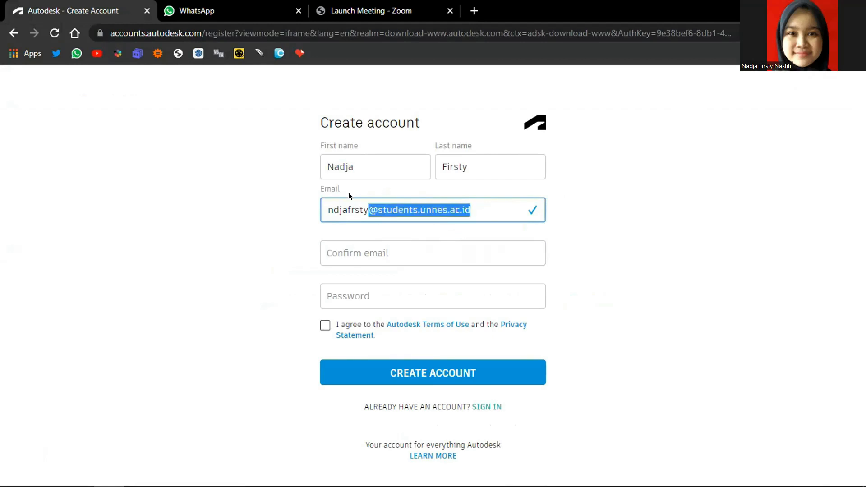
pyautogui.click(423, 258)
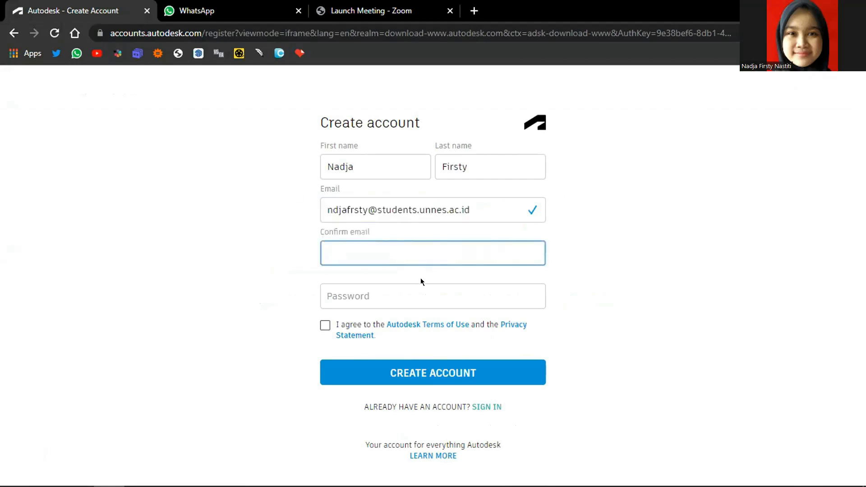
pyautogui.hotkey('ctrl', 'v')
# Step: Enter the account password, accept the terms of use and create the account
pyautogui.click(401, 294)
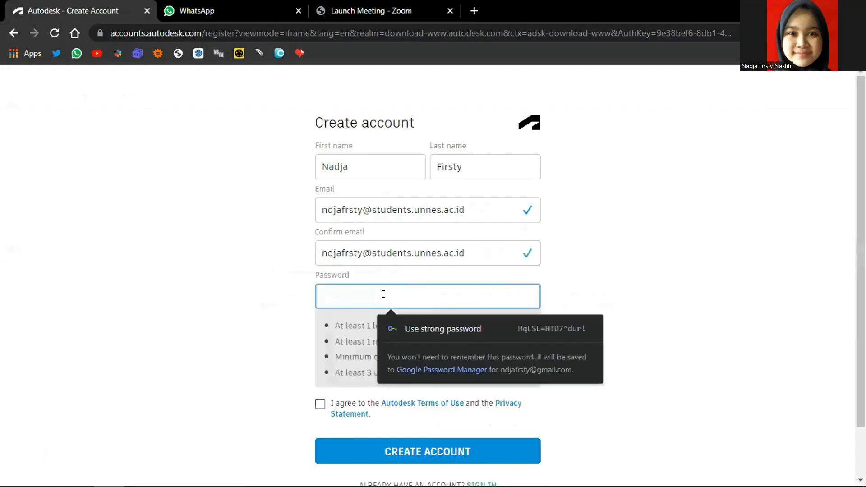
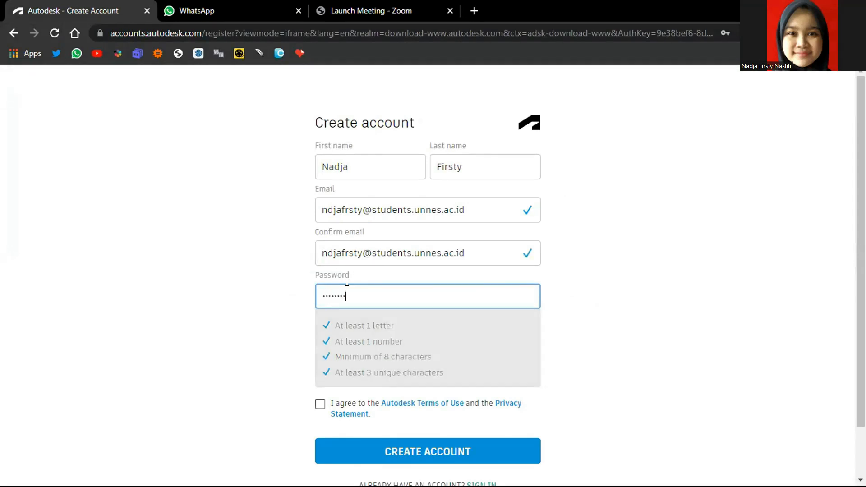
pyautogui.click(329, 326)
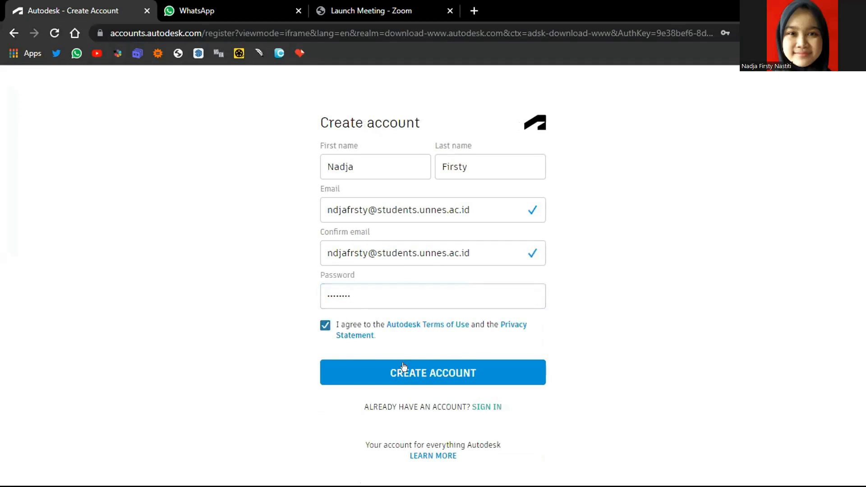
pyautogui.click(402, 367)
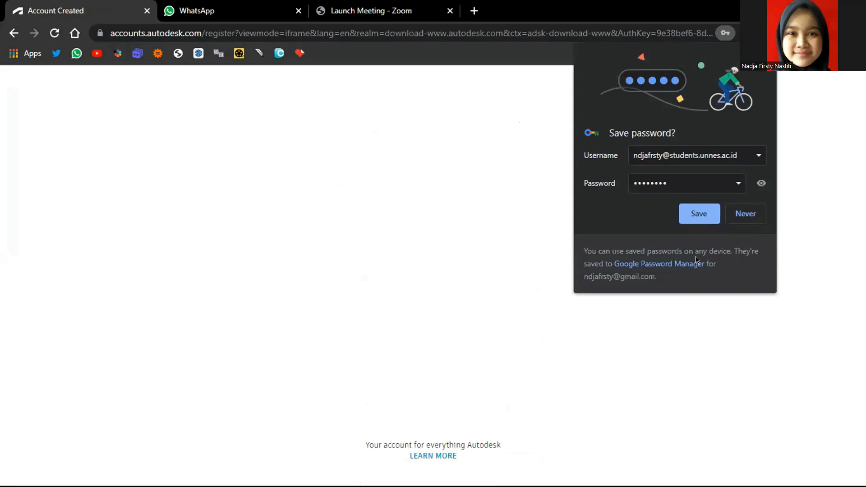
# Step: Dismiss the save-password prompt, leave marketing emails unticked and finish with DONE
pyautogui.click(599, 390)
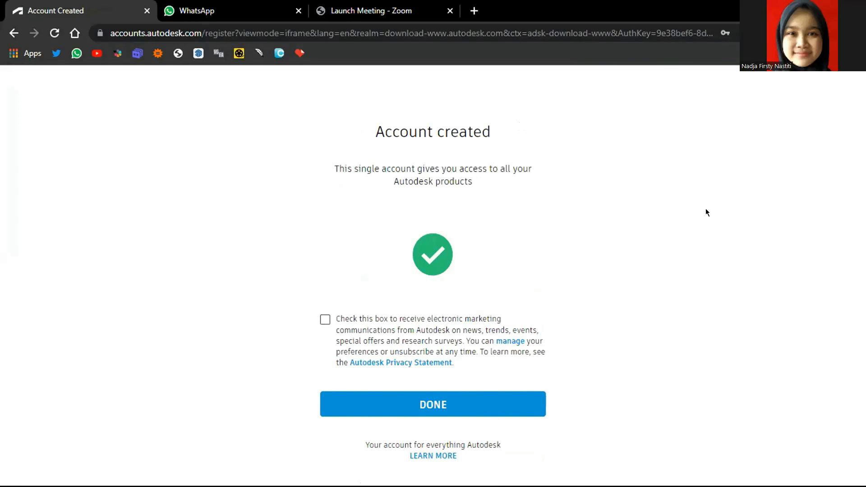
pyautogui.click(325, 319)
pyautogui.click(321, 321)
pyautogui.click(422, 410)
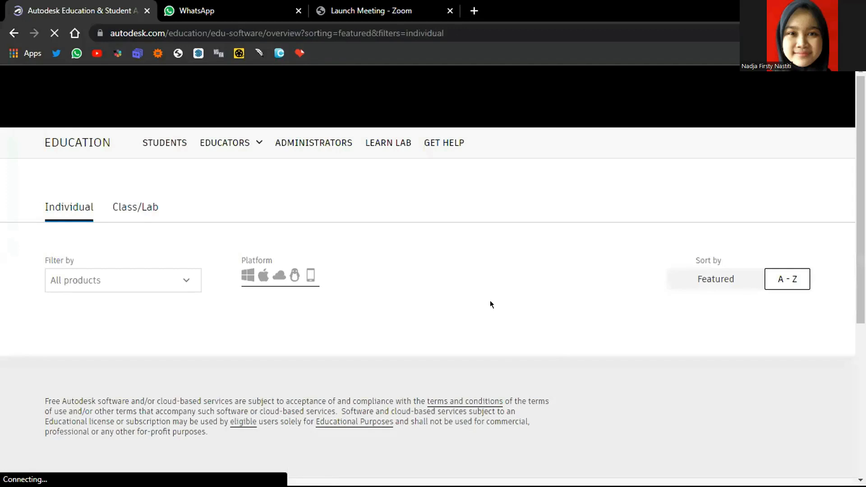
# Step: Find the AutoCAD card in the education catalog and choose Get started
pyautogui.scroll(-4, 490, 301)
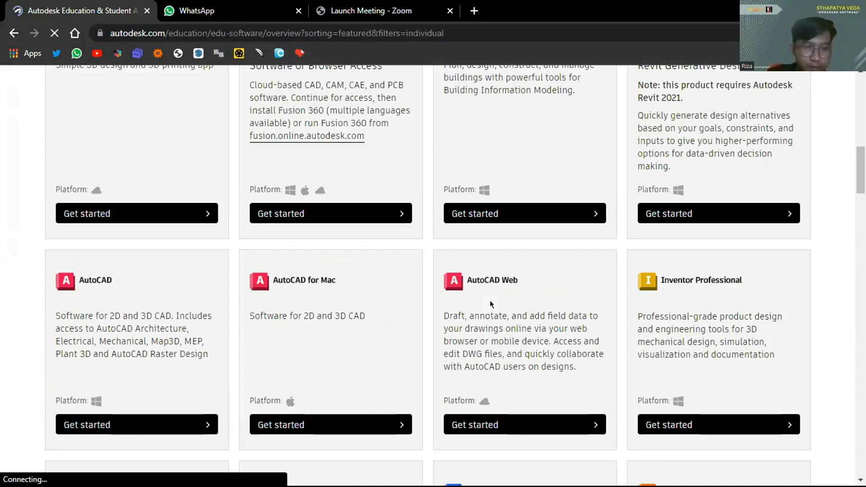
pyautogui.scroll(3, 490, 301)
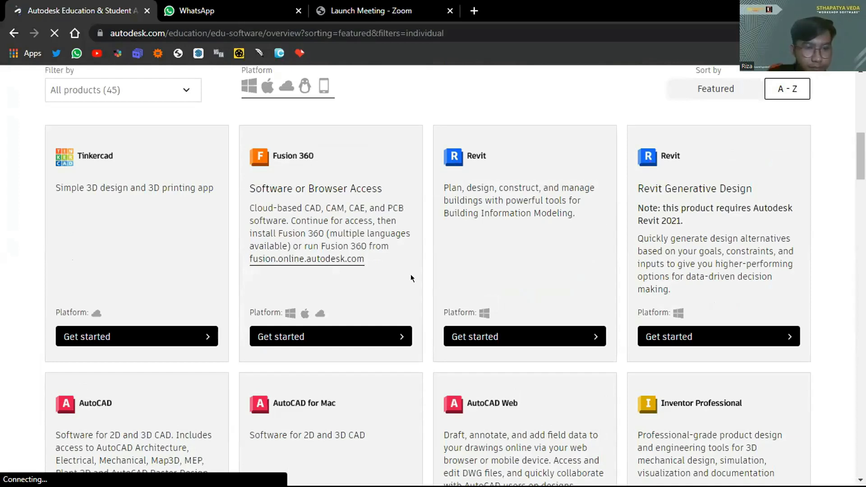
pyautogui.scroll(3, 417, 270)
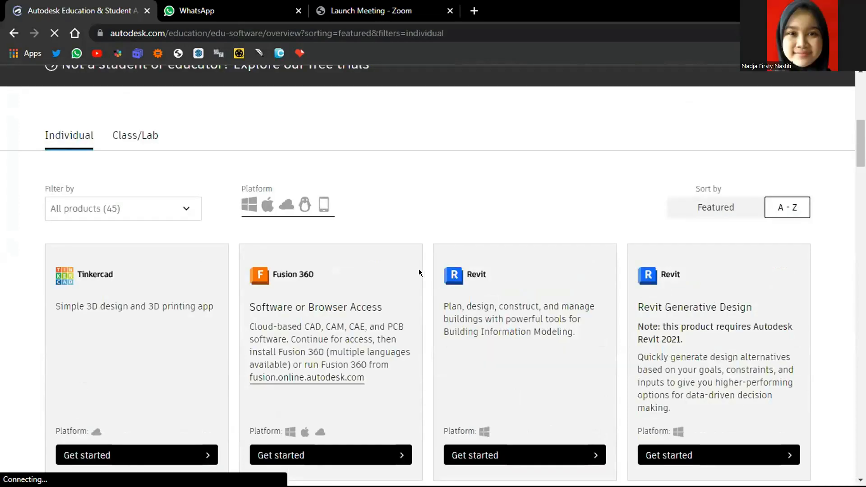
pyautogui.scroll(-7, 419, 271)
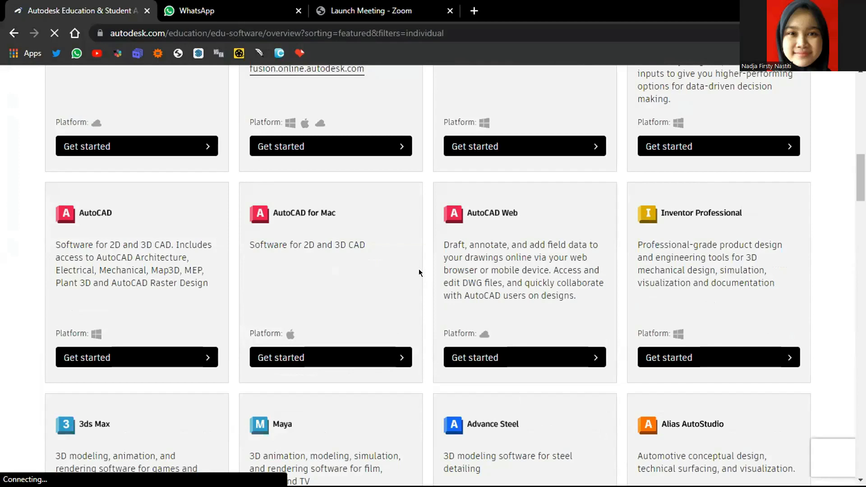
pyautogui.scroll(-3, 419, 269)
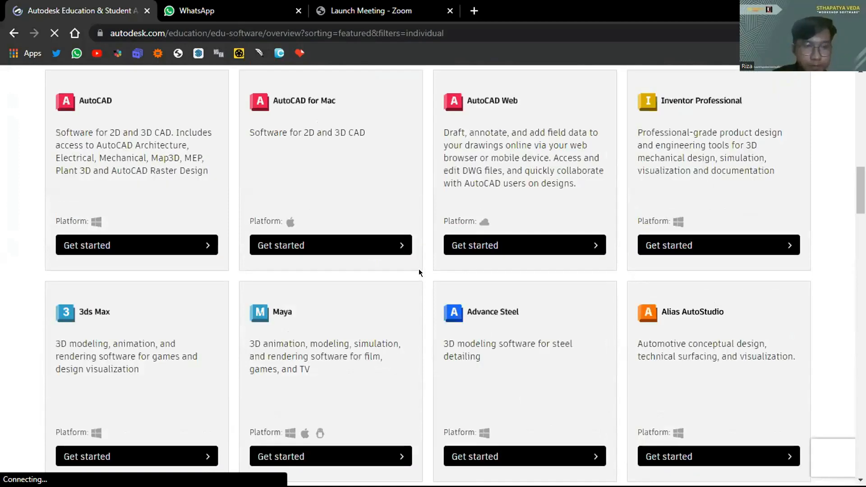
pyautogui.scroll(-2, 419, 272)
pyautogui.scroll(1, 226, 279)
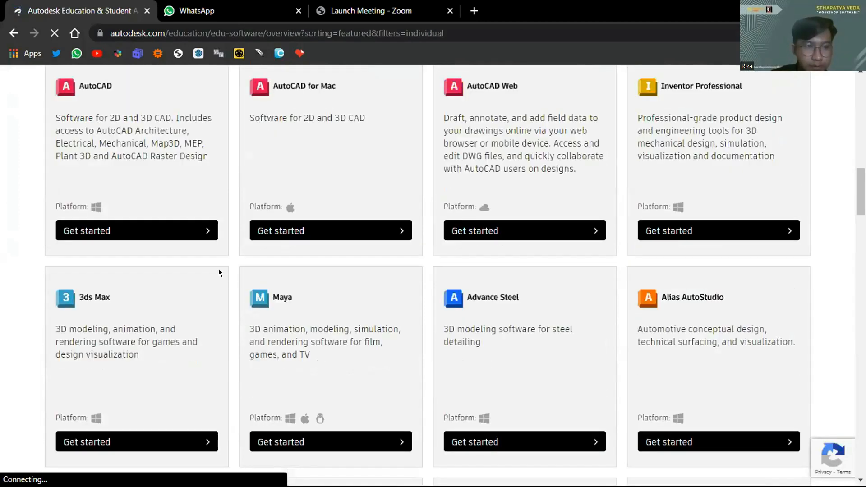
pyautogui.click(181, 233)
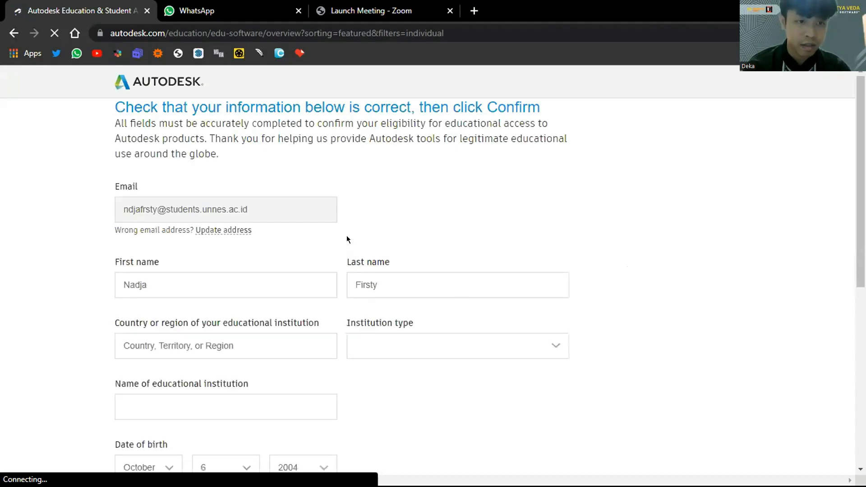
# Step: Set the institution country to Indonesia and the type to University/Post-Secondary
pyautogui.scroll(-2, 346, 236)
pyautogui.scroll(2, 338, 237)
pyautogui.scroll(-2, 236, 235)
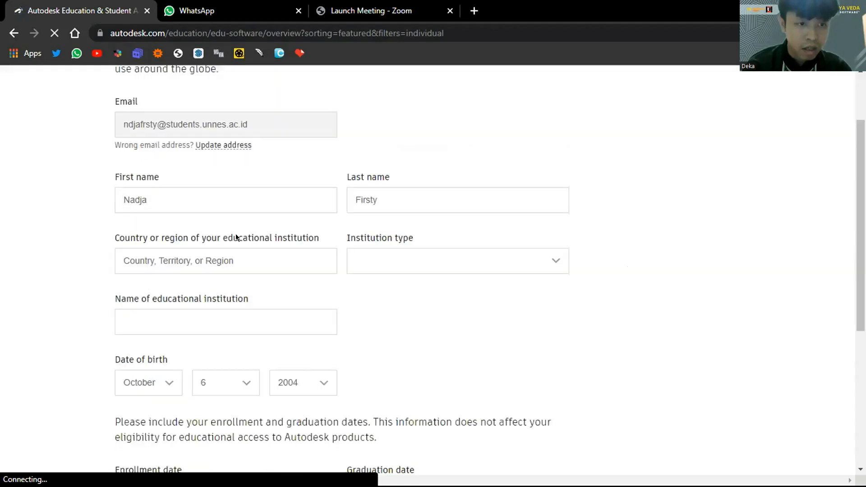
pyautogui.scroll(-1, 242, 215)
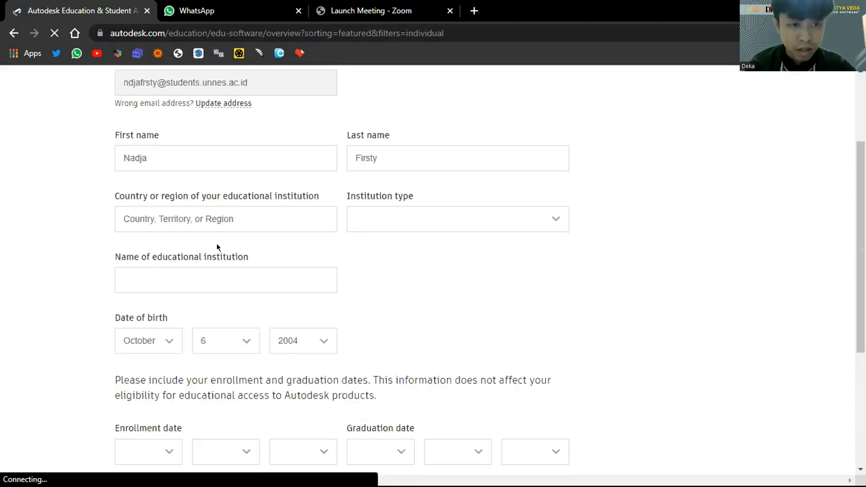
pyautogui.click(232, 228)
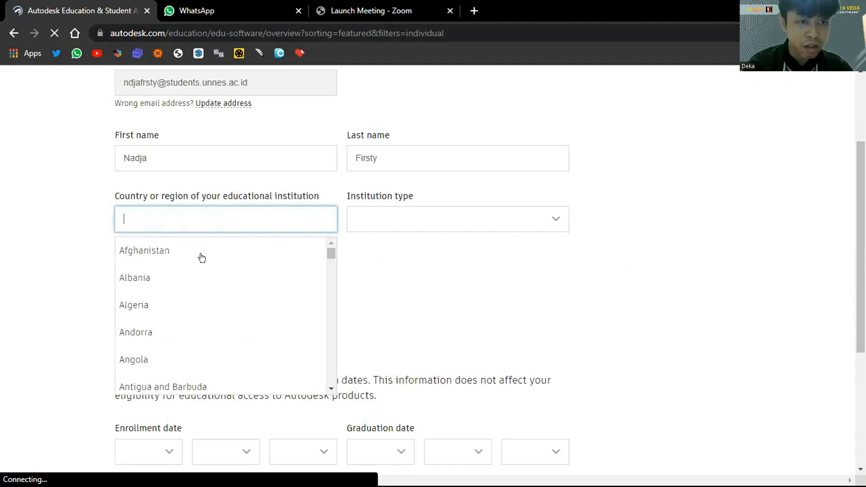
pyautogui.write('in')
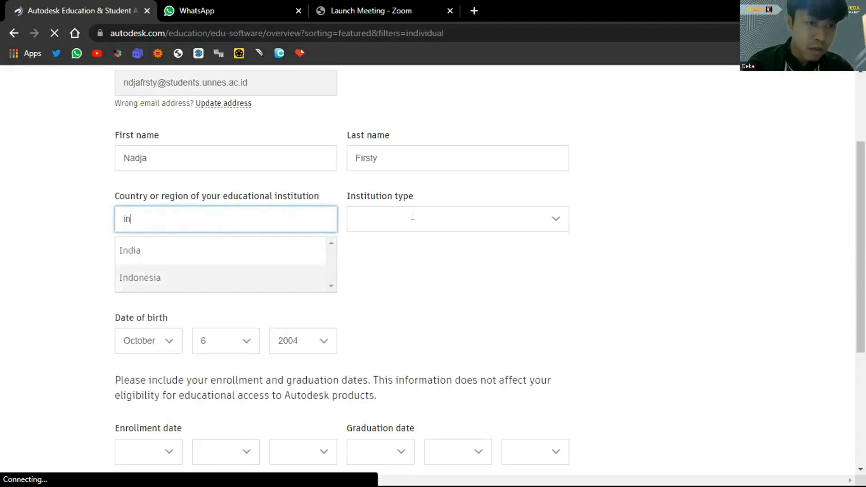
pyautogui.click(495, 215)
pyautogui.click(459, 275)
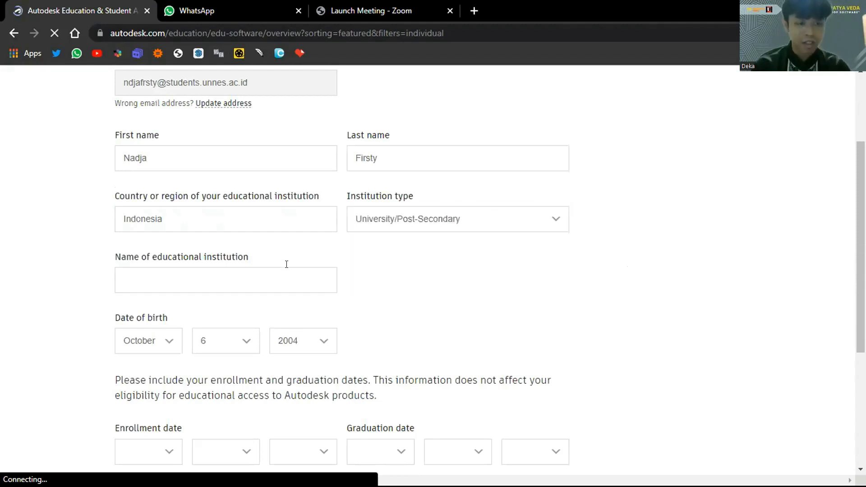
# Step: Search 'UNNE' and select Universitas Negeri Semarang as the institution
pyautogui.scroll(-1, 275, 230)
pyautogui.click(271, 214)
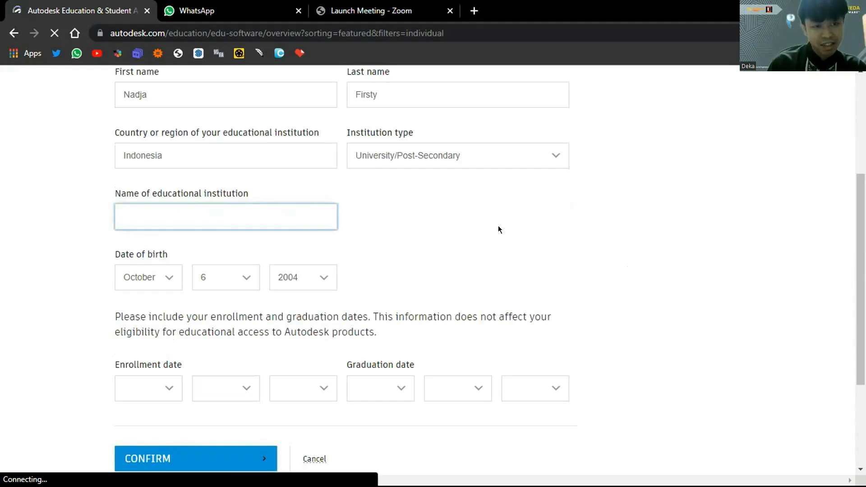
pyautogui.write('U')
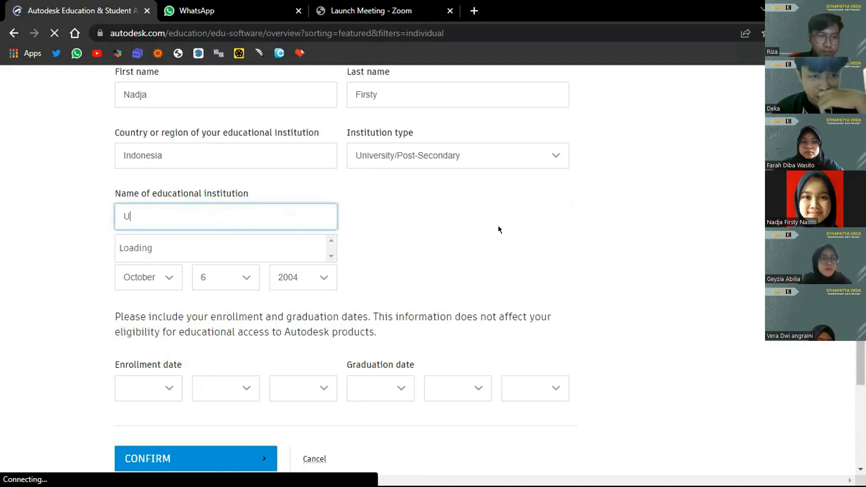
pyautogui.write('NNE')
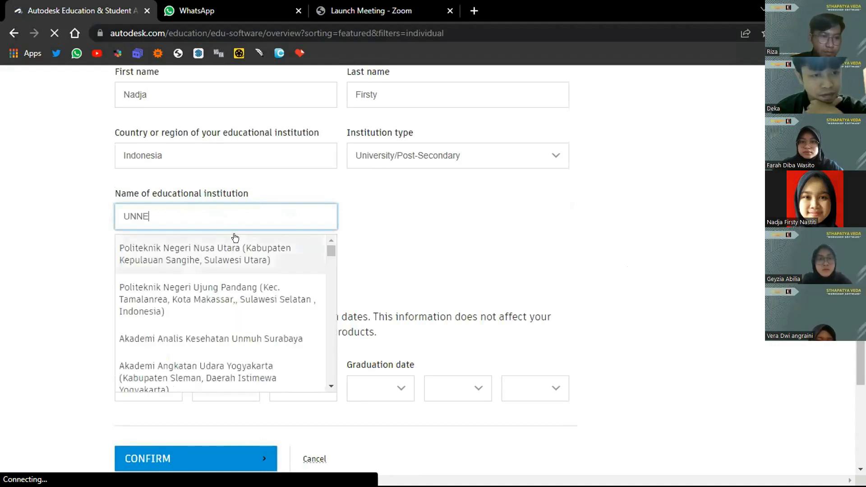
pyautogui.click(241, 258)
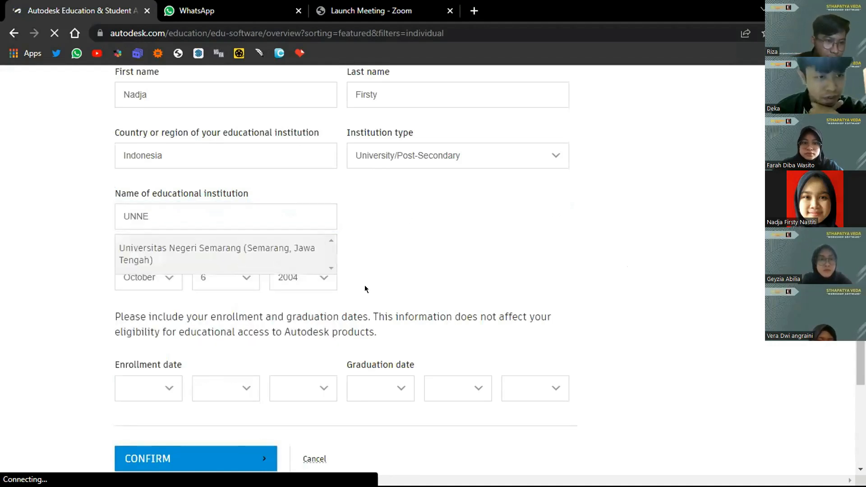
pyautogui.scroll(-3, 258, 249)
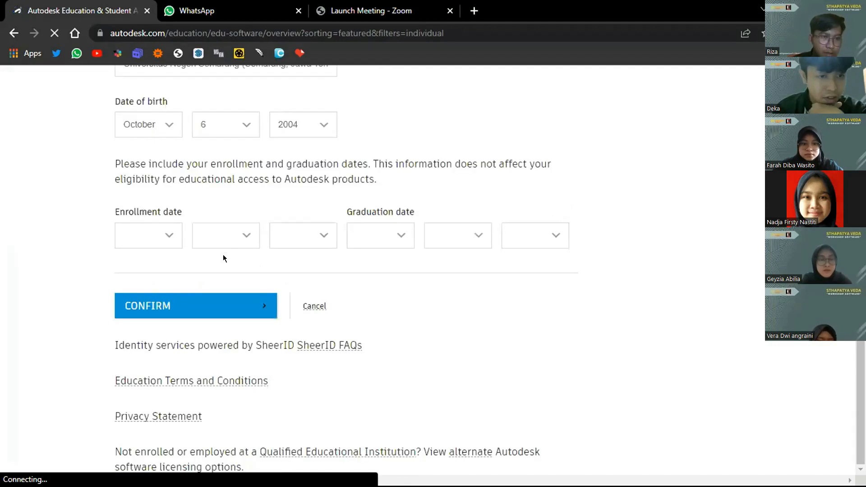
# Step: Set the enrollment date to August 22, 2022
pyautogui.click(165, 235)
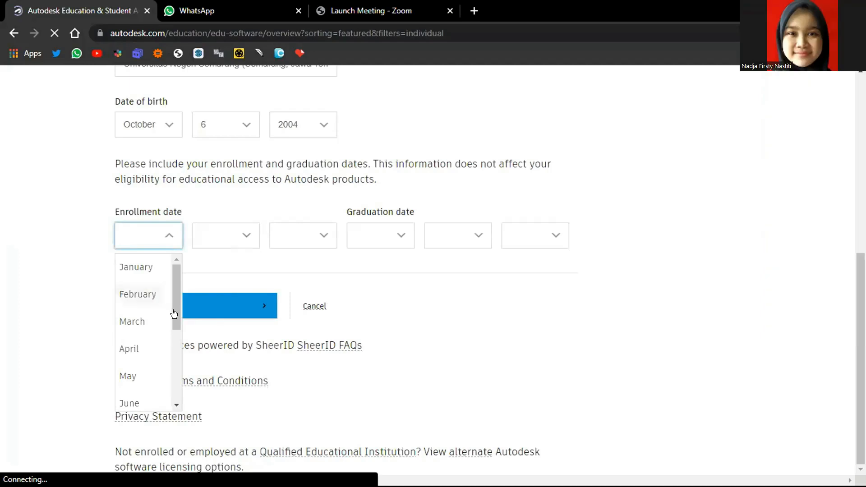
pyautogui.scroll(-3, 163, 312)
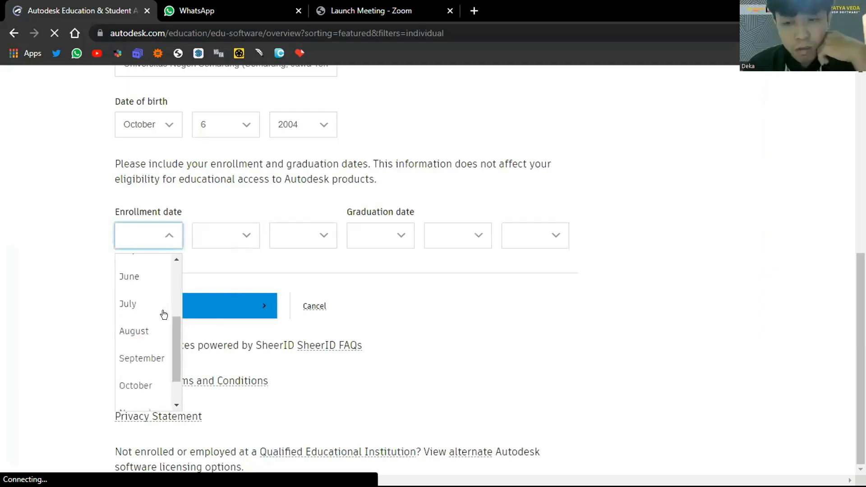
pyautogui.scroll(-2, 163, 315)
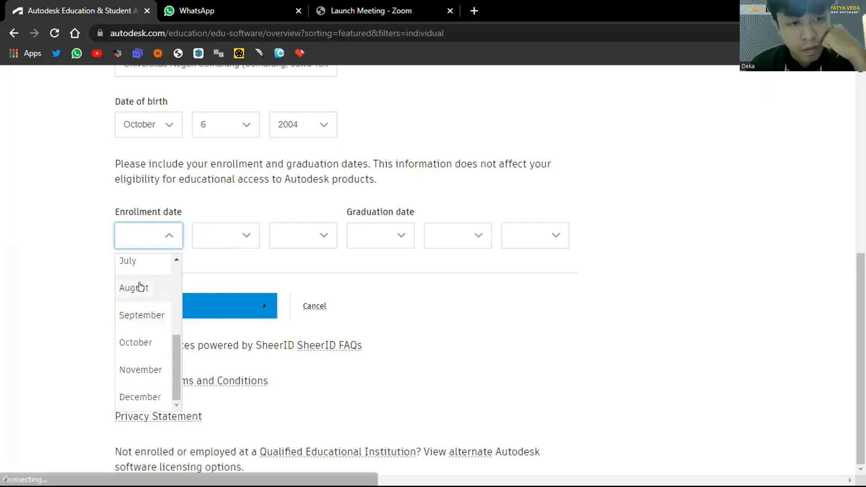
pyautogui.scroll(3, 140, 334)
pyautogui.scroll(-2, 147, 343)
pyautogui.click(147, 325)
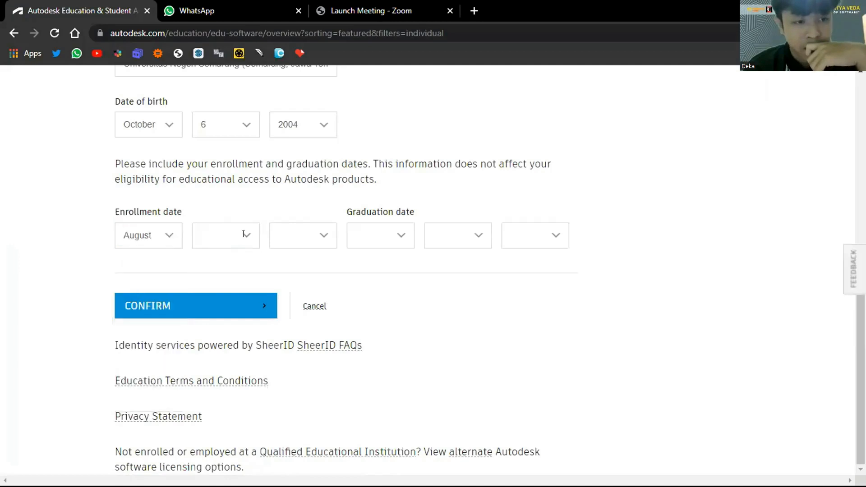
pyautogui.click(221, 233)
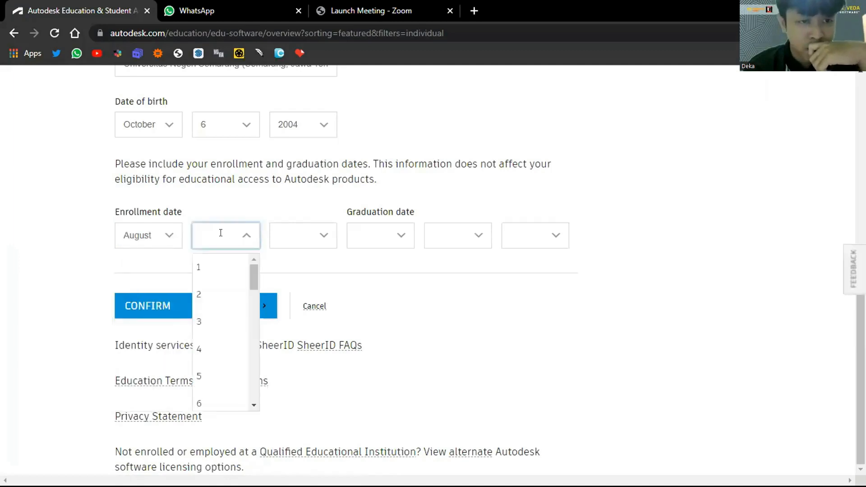
pyautogui.click(222, 232)
pyautogui.click(243, 234)
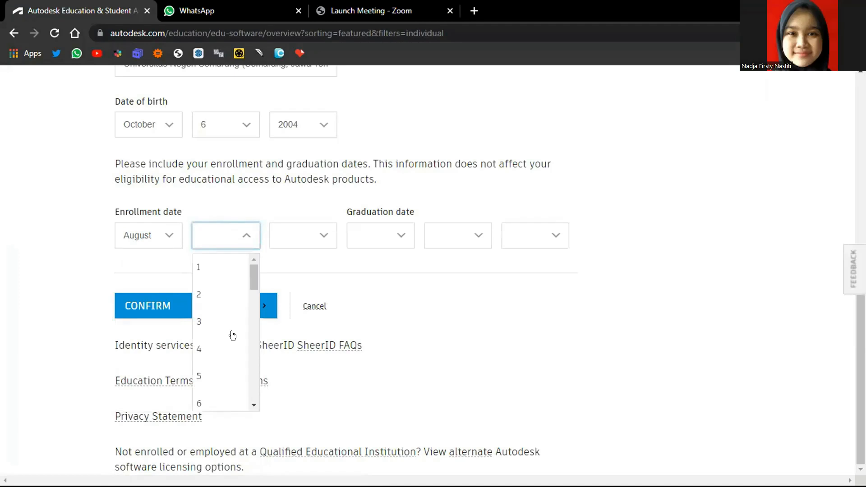
pyautogui.scroll(-8, 229, 337)
pyautogui.scroll(-3, 220, 316)
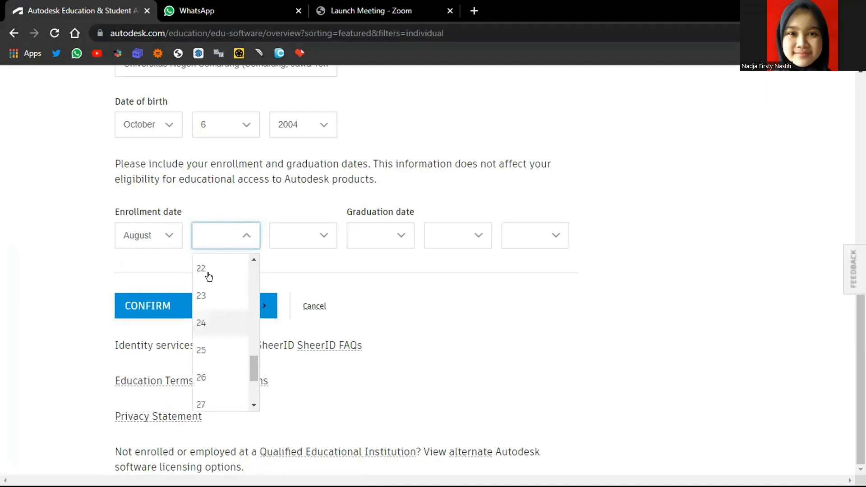
pyautogui.click(307, 232)
pyautogui.click(320, 236)
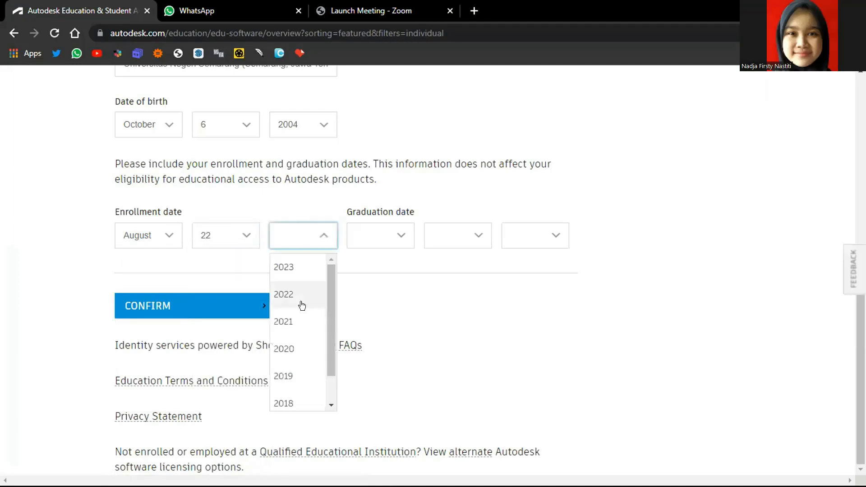
pyautogui.press('Return')
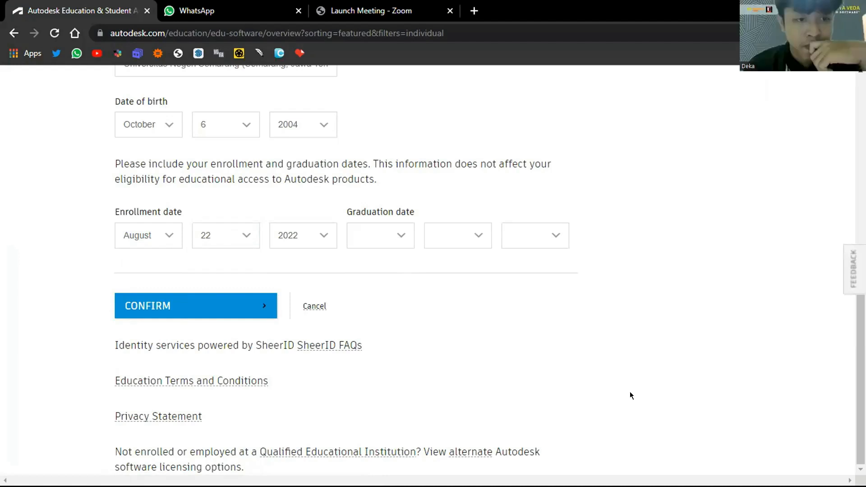
# Step: Set the graduation date to August 3, 2027 and submit the form
pyautogui.click(400, 236)
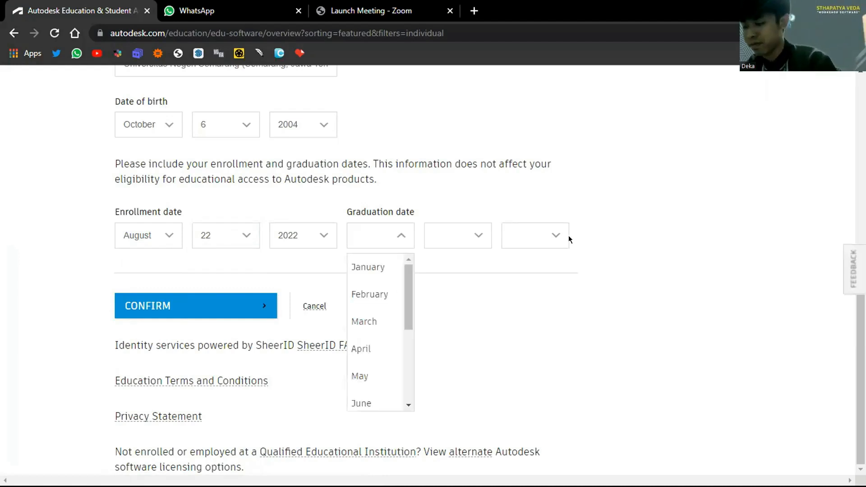
pyautogui.click(554, 236)
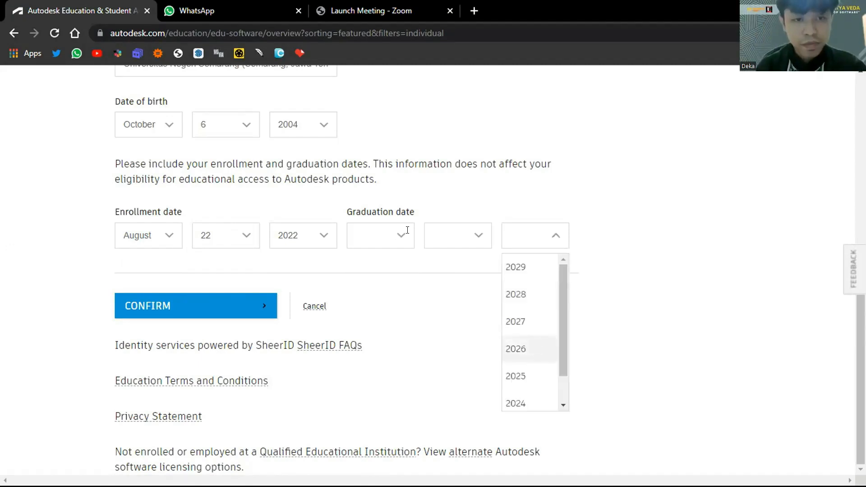
pyautogui.click(523, 349)
pyautogui.click(401, 235)
pyautogui.scroll(-1, 383, 346)
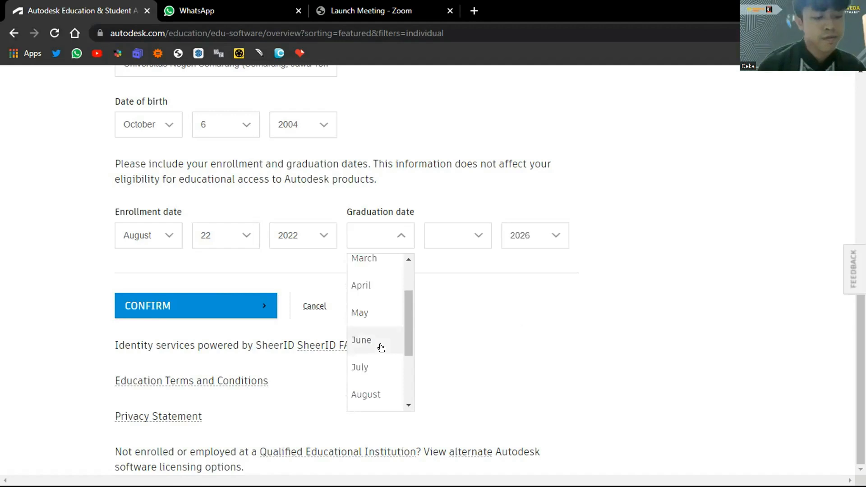
pyautogui.click(479, 234)
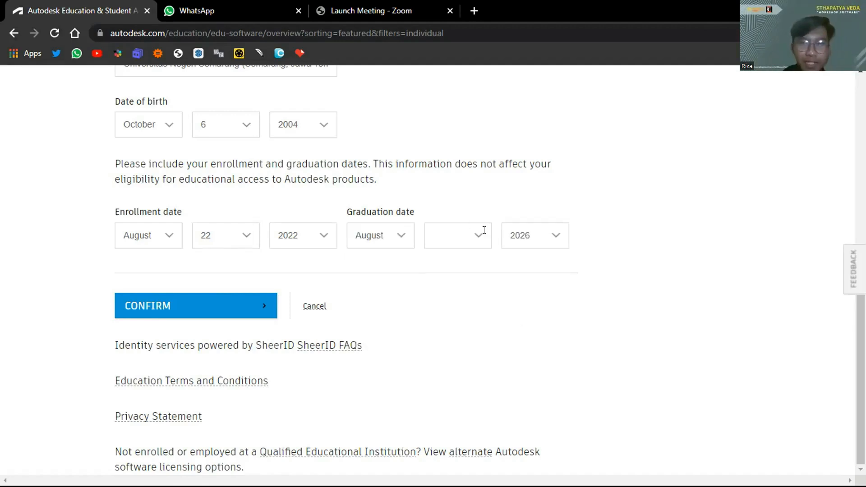
pyautogui.click(548, 234)
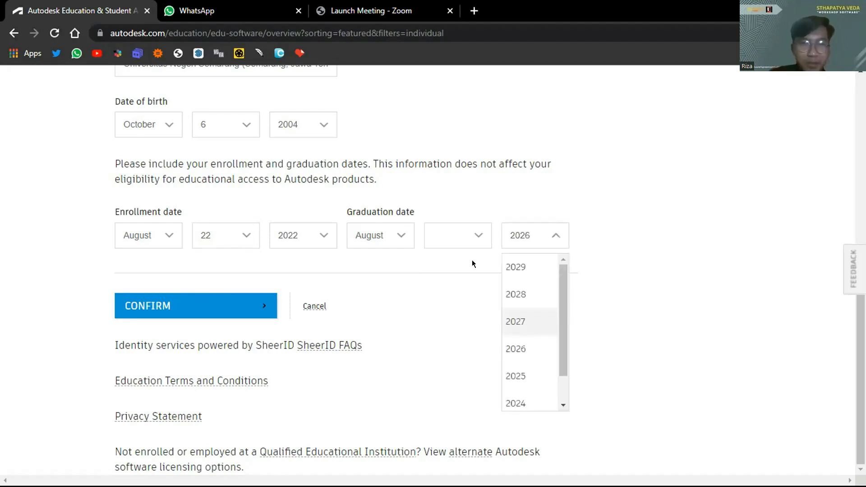
pyautogui.click(479, 234)
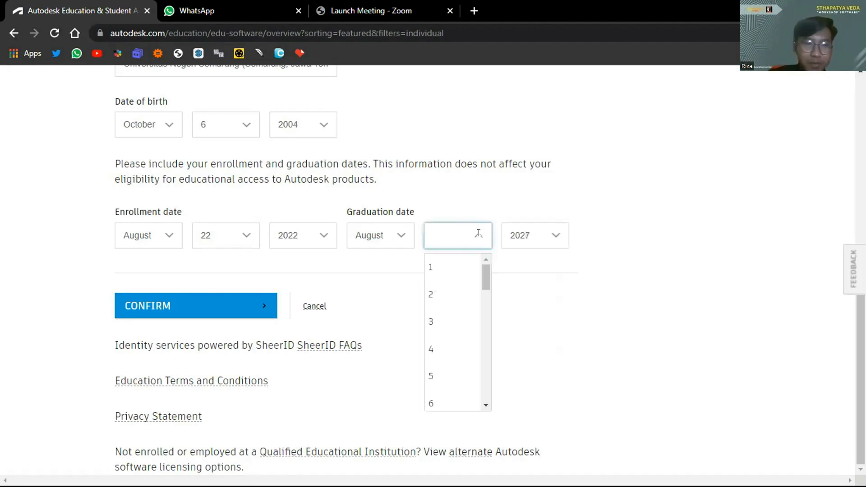
pyautogui.click(458, 322)
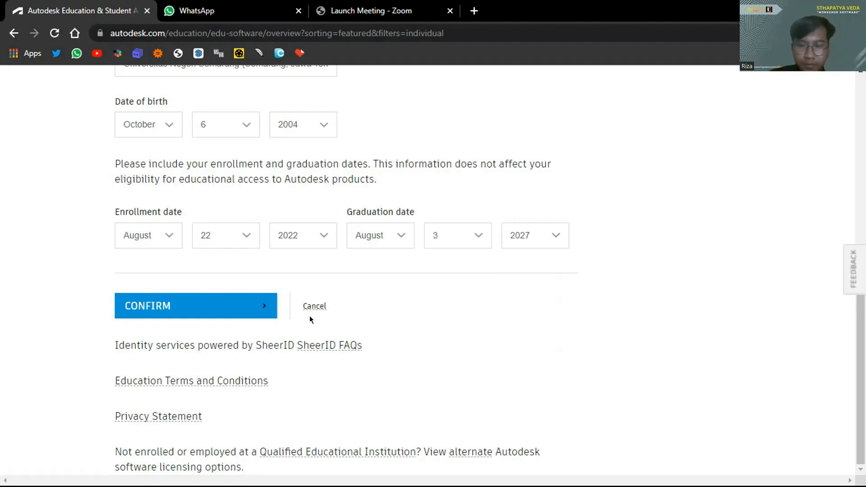
pyautogui.click(203, 305)
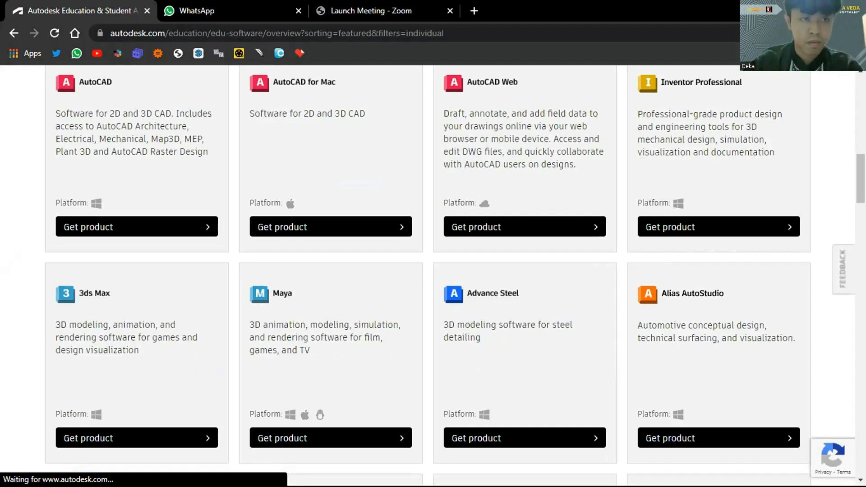
# Step: Scroll the Individual product grid down to the AutoCAD card
pyautogui.scroll(-2, 650, 238)
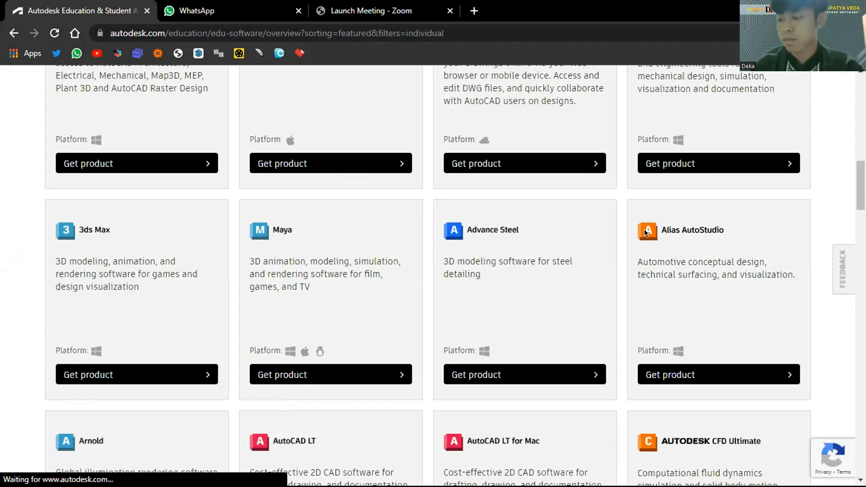
pyautogui.scroll(2, 644, 229)
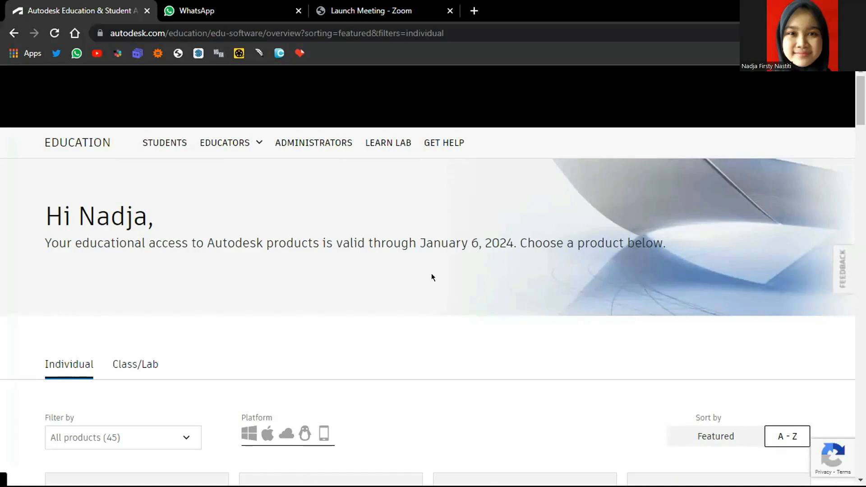
pyautogui.scroll(-1, 431, 276)
pyautogui.scroll(1, 431, 276)
pyautogui.scroll(-3, 431, 275)
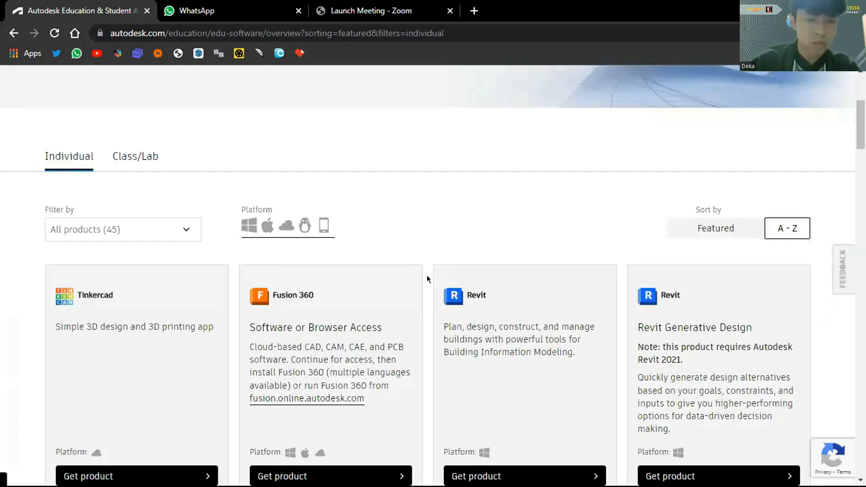
pyautogui.scroll(-4, 426, 276)
pyautogui.scroll(-1, 325, 294)
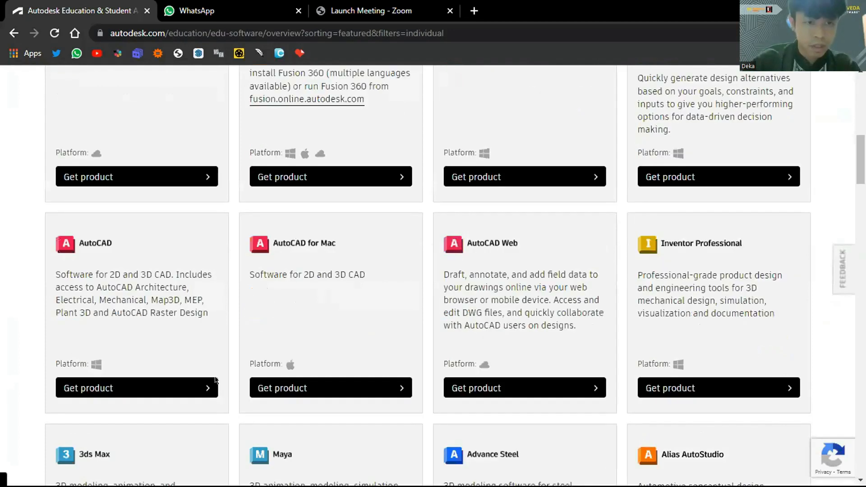
pyautogui.scroll(-1, 191, 384)
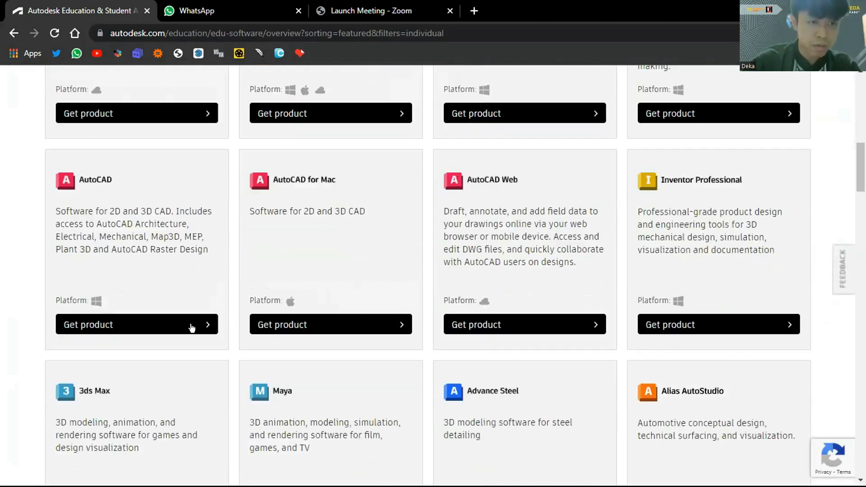
# Step: Get AutoCAD, decline the survey and accept the terms to download the 2023 installer
pyautogui.click(194, 332)
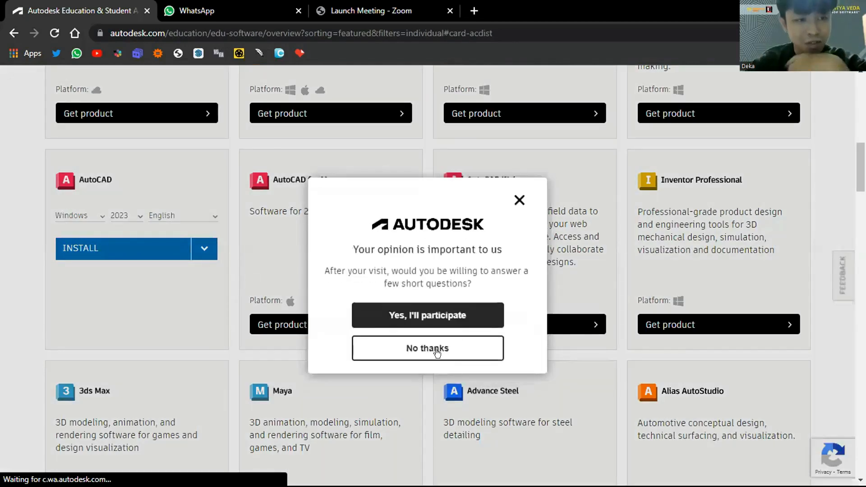
pyautogui.click(177, 304)
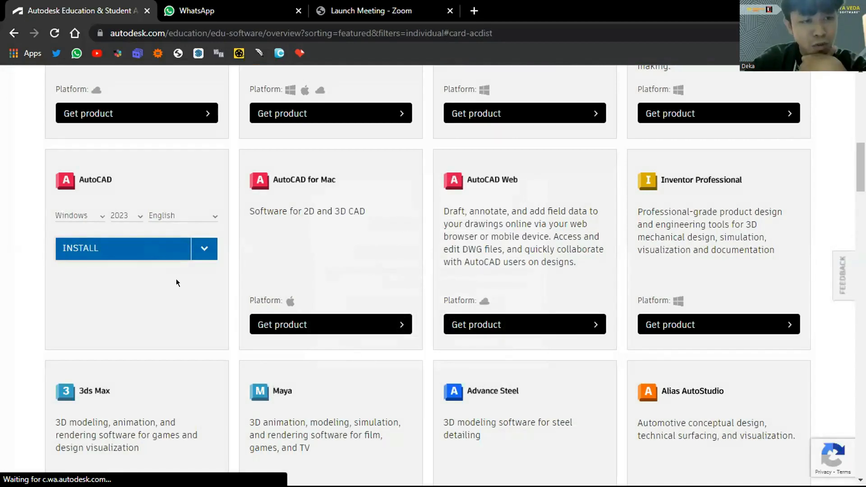
pyautogui.click(182, 290)
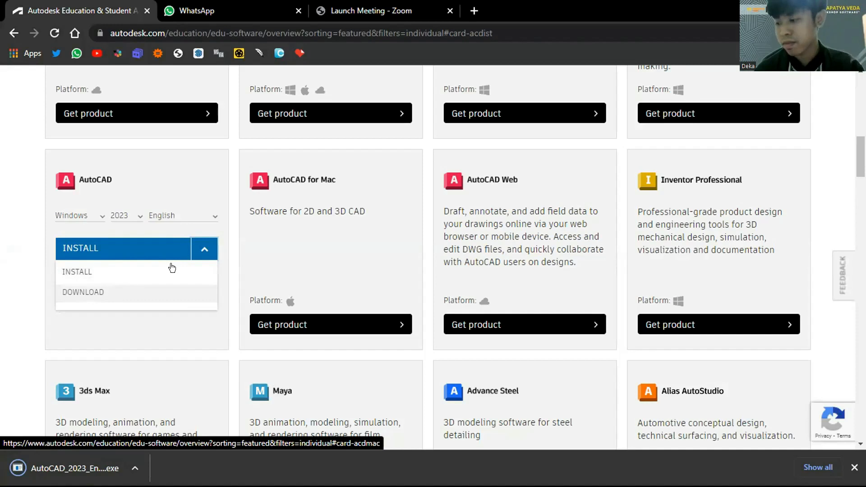
# Step: Switch the version to AutoCAD 2021 and accept the terms to download its installer
pyautogui.click(203, 251)
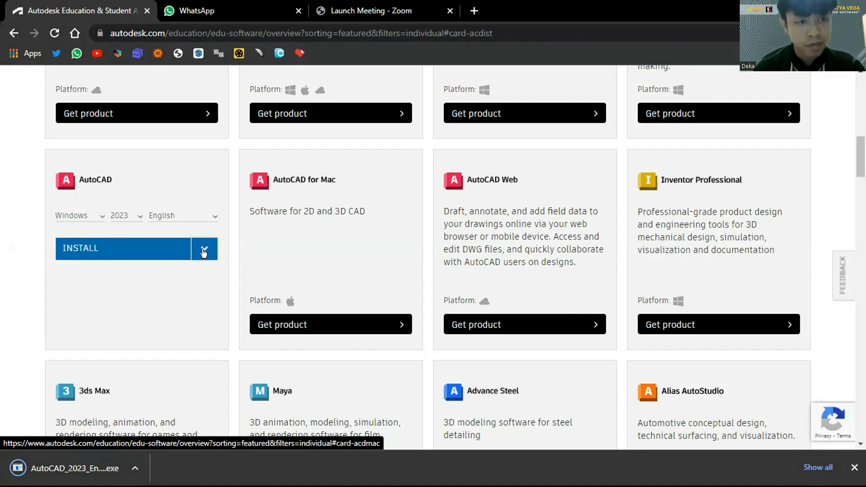
pyautogui.click(204, 251)
pyautogui.click(203, 251)
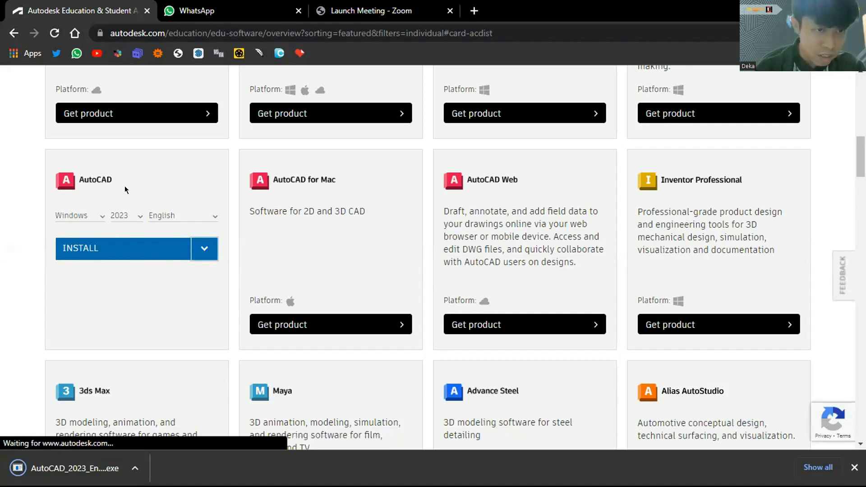
pyautogui.click(130, 216)
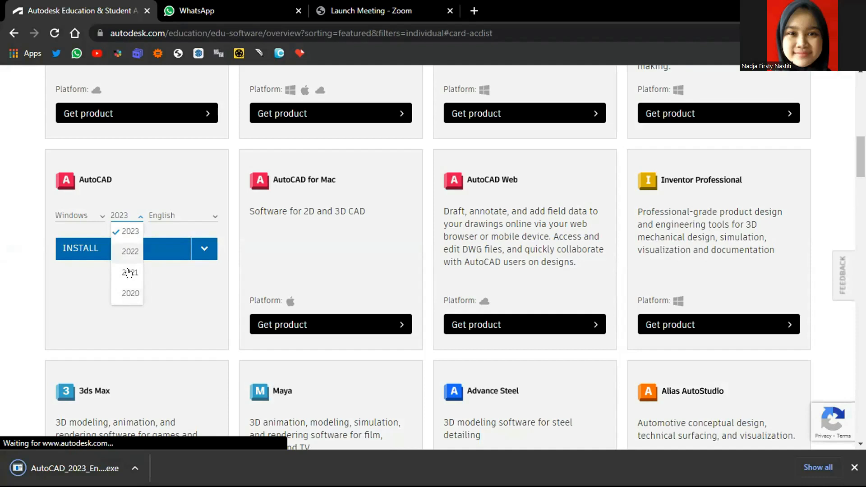
pyautogui.click(128, 273)
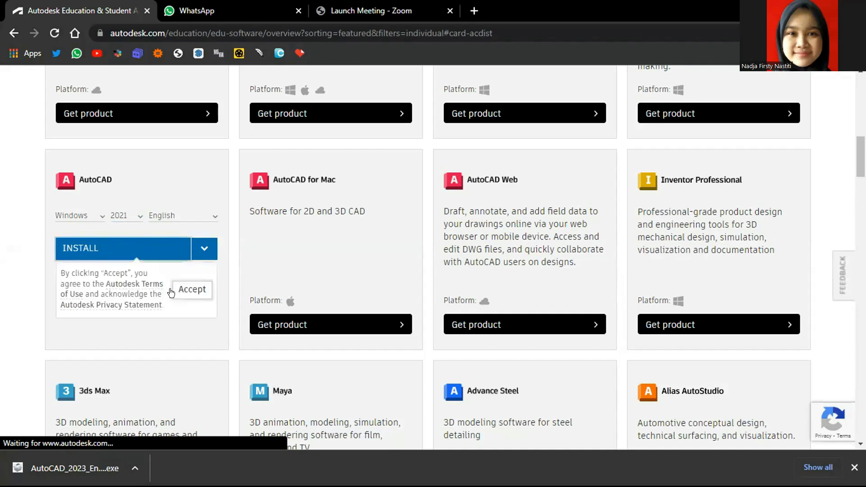
pyautogui.click(180, 291)
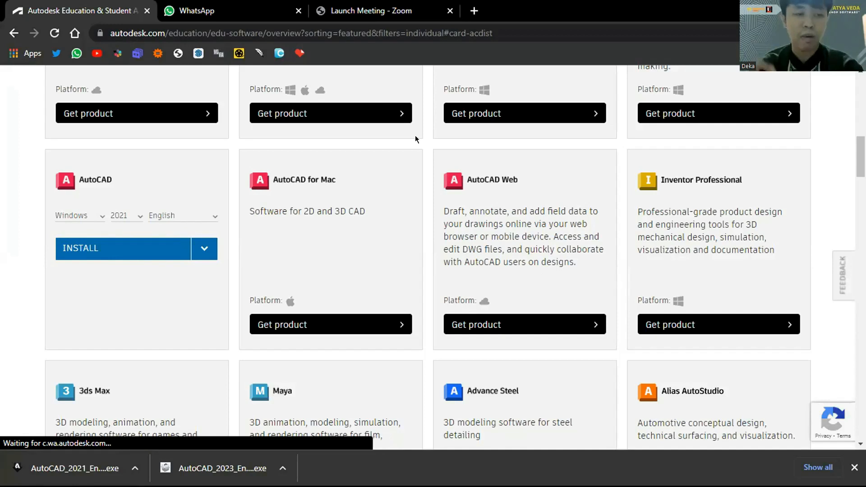
pyautogui.press('Tab')
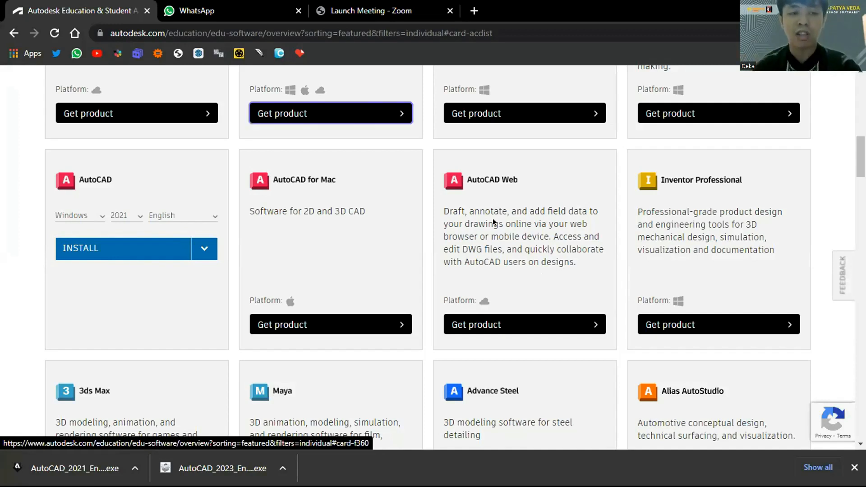
pyautogui.scroll(-8, 493, 218)
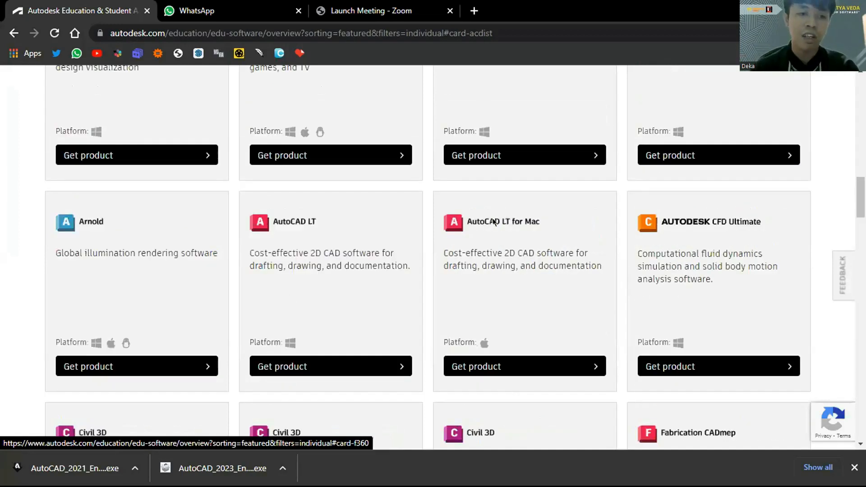
pyautogui.scroll(-8, 494, 221)
pyautogui.scroll(-4, 494, 221)
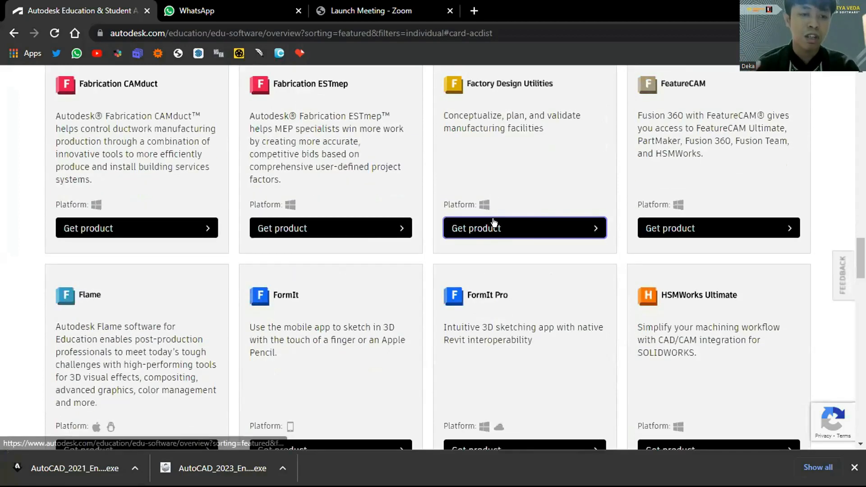
pyautogui.scroll(-5, 493, 221)
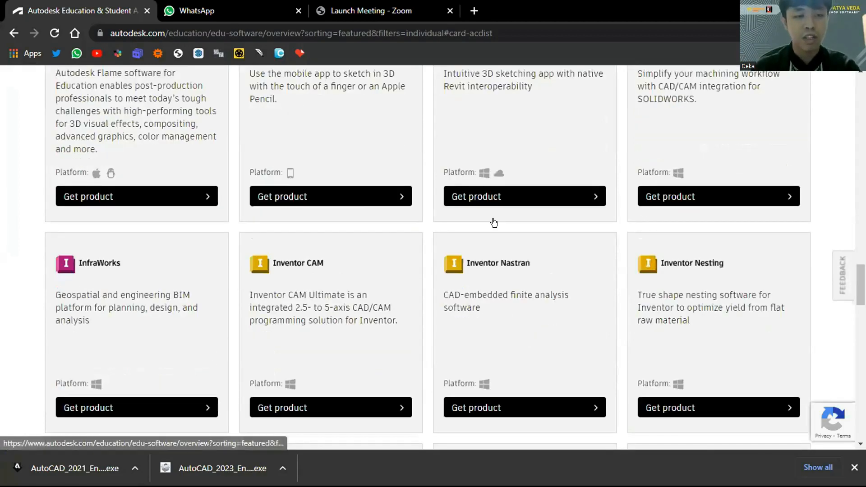
pyautogui.scroll(-4, 493, 222)
pyautogui.scroll(-2, 493, 221)
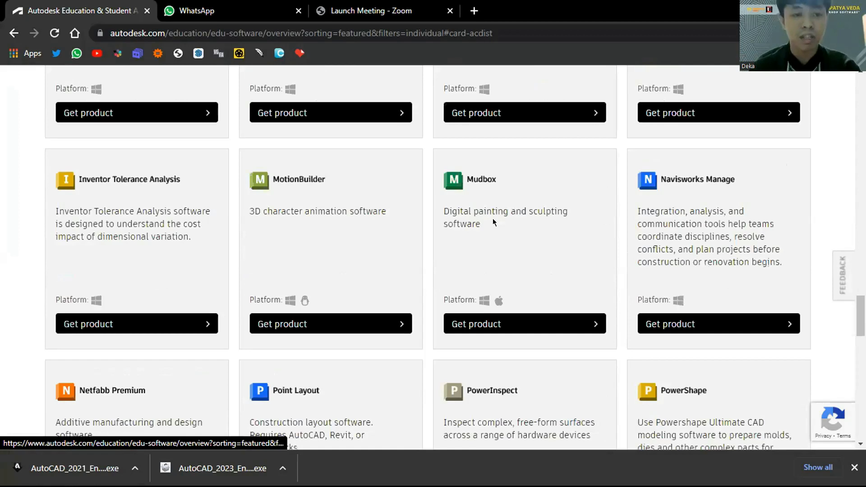
pyautogui.scroll(-3, 493, 219)
pyautogui.scroll(-2, 493, 219)
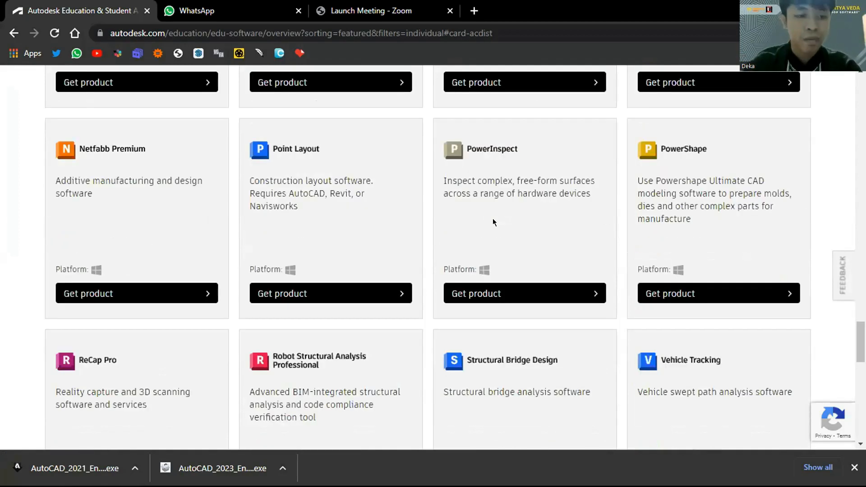
pyautogui.scroll(-3, 493, 218)
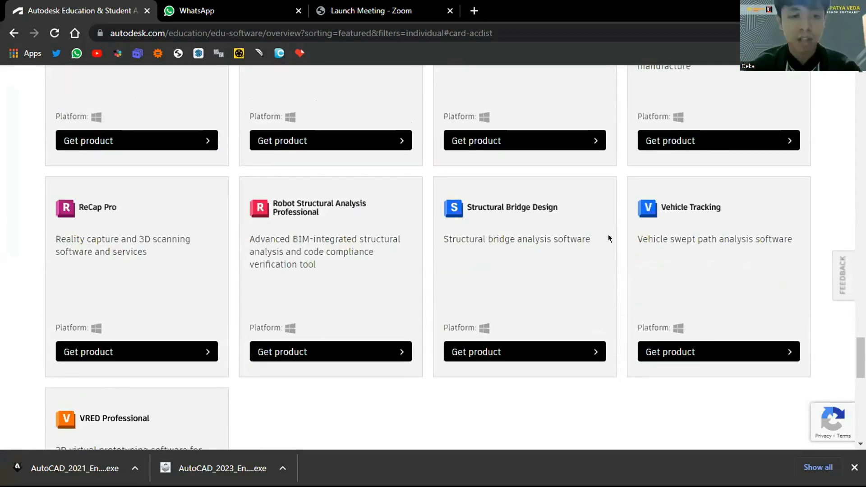
pyautogui.scroll(8, 607, 234)
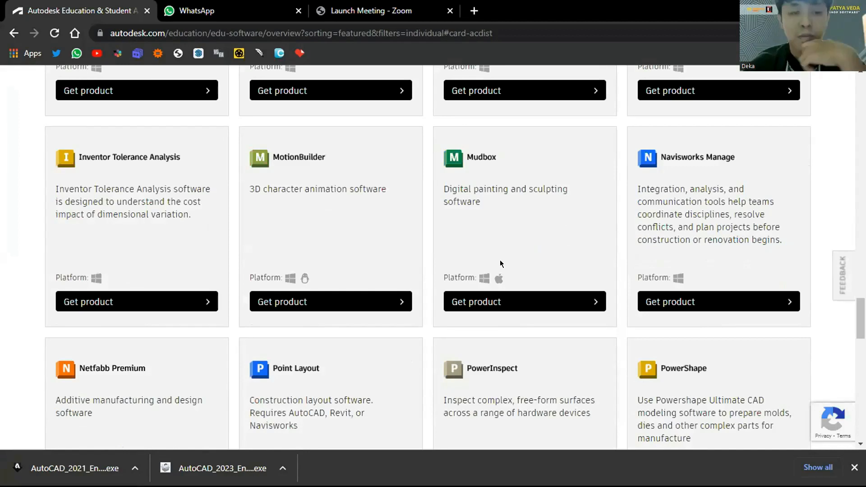
pyautogui.scroll(8, 500, 260)
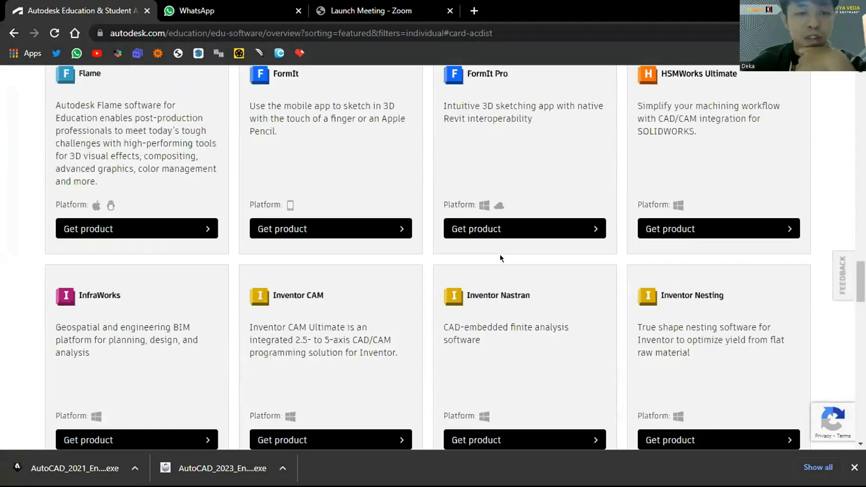
pyautogui.scroll(7, 500, 255)
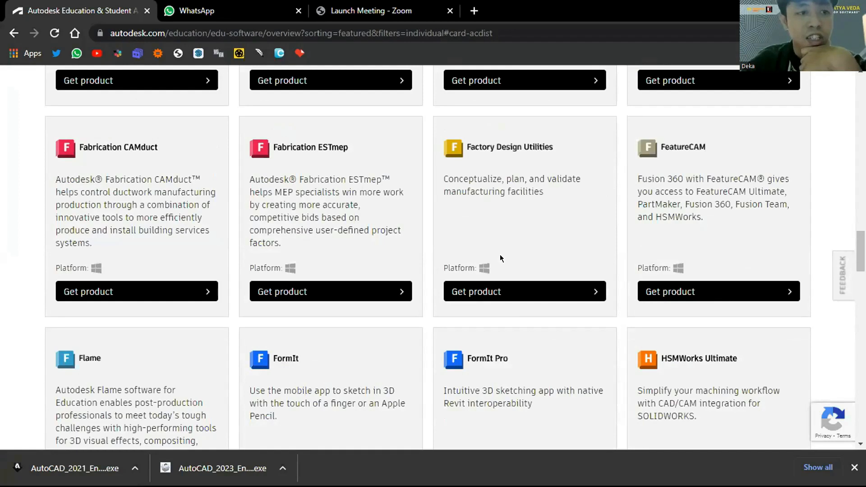
pyautogui.scroll(6, 499, 255)
pyautogui.scroll(2, 499, 255)
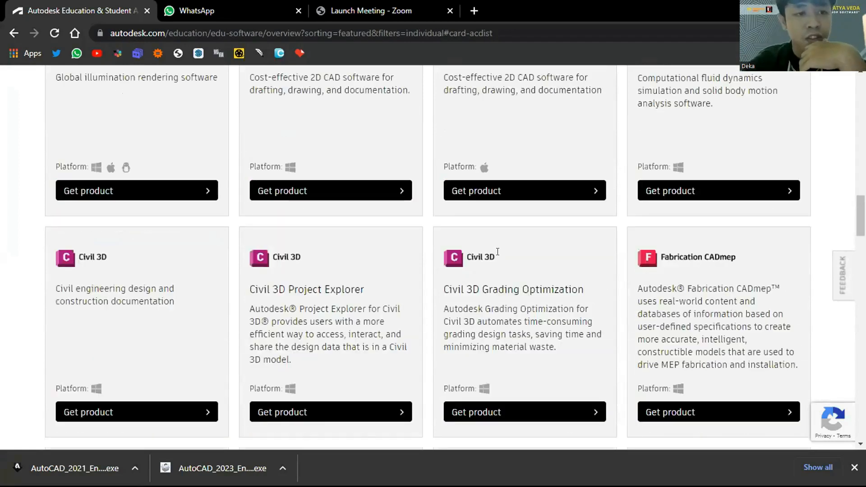
pyautogui.scroll(4, 499, 255)
pyautogui.scroll(3, 500, 255)
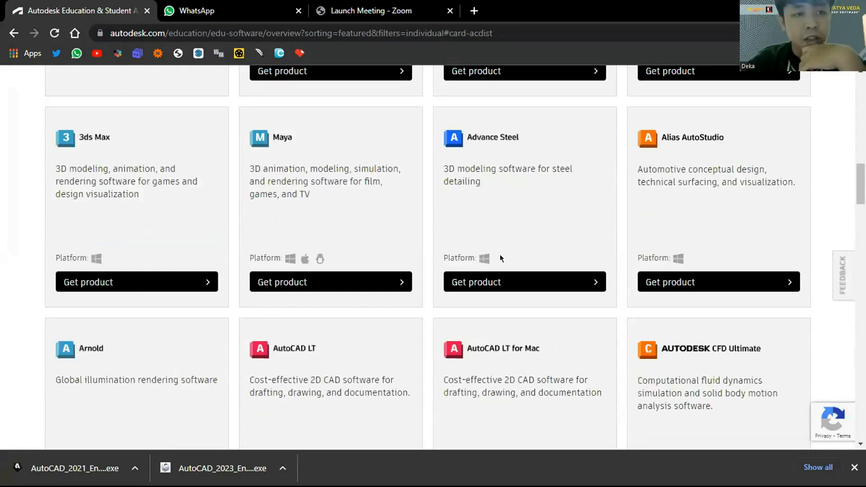
pyautogui.scroll(2, 500, 254)
pyautogui.scroll(3, 498, 255)
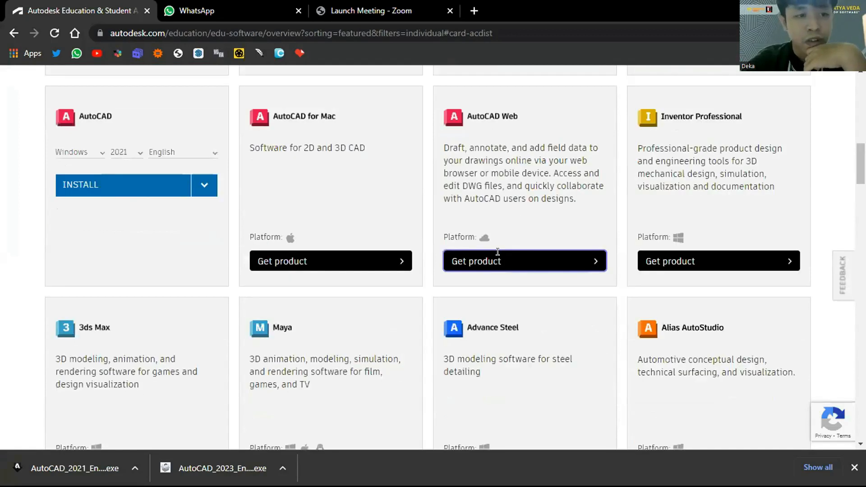
pyautogui.scroll(2, 499, 254)
pyautogui.scroll(6, 500, 254)
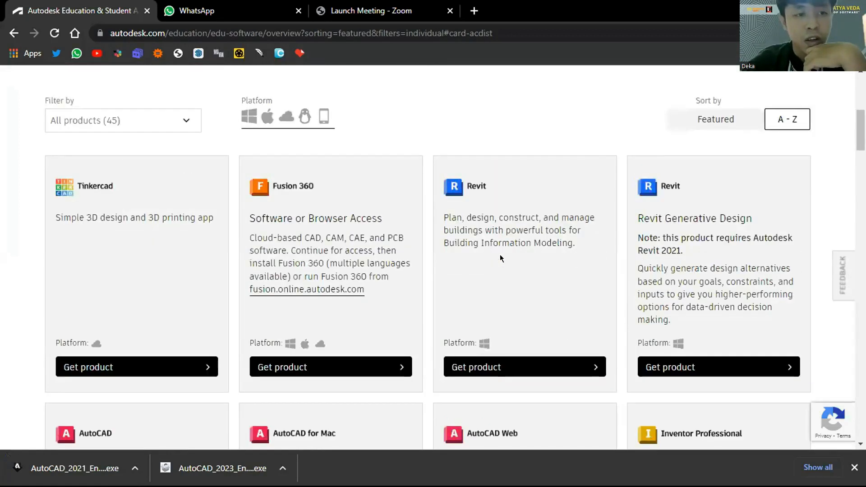
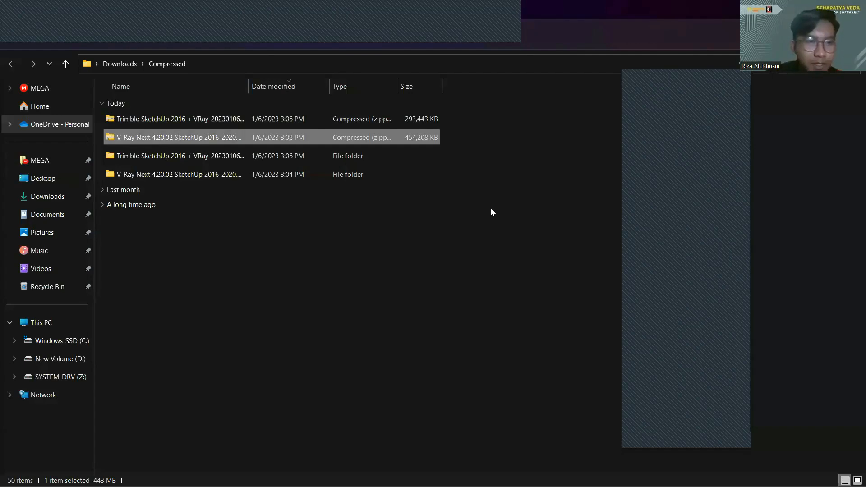
# Step: Switch back to the Compressed folder window, then hide it with Win+D to show the desktop
pyautogui.hotkey('alt', 'Tab')
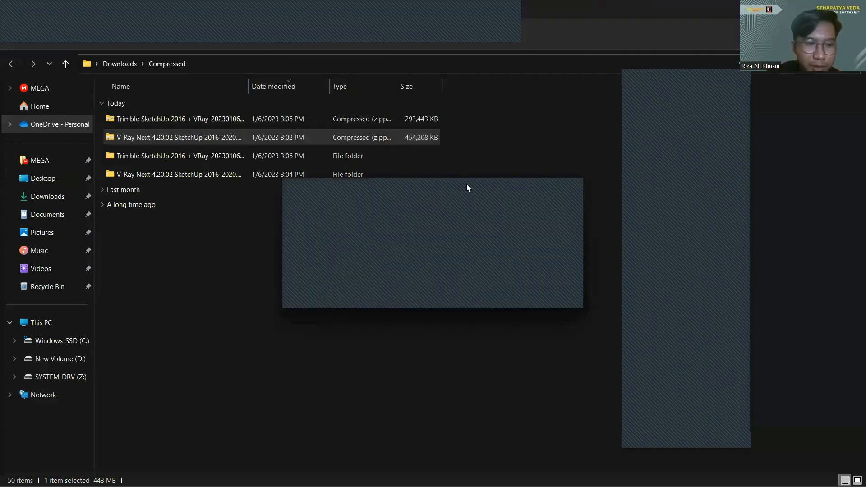
pyautogui.moveTo(467, 184); pyautogui.dragTo(479, 403)
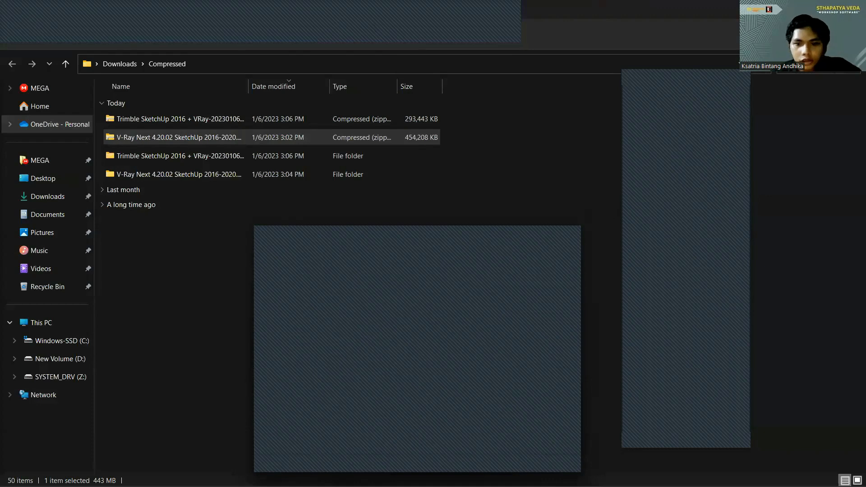
pyautogui.press('super+d')
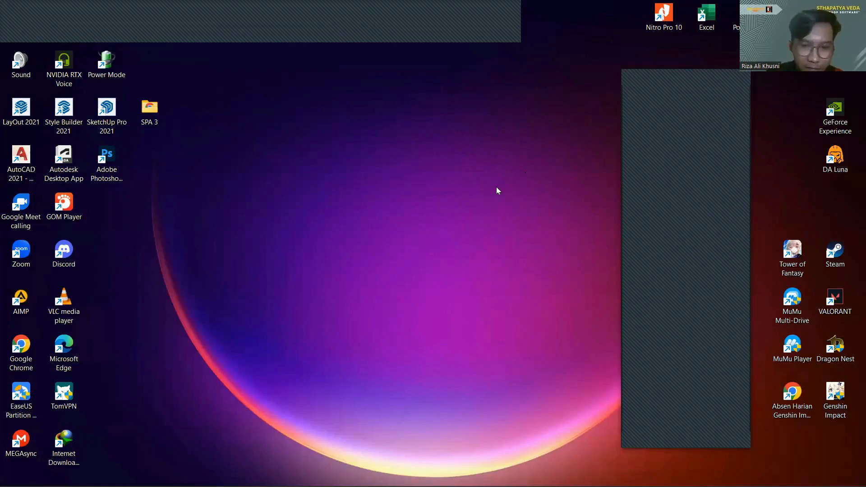
# Step: Open Windows Security from the hidden system-tray icons to its Security at a glance page
pyautogui.moveTo(704, 79); pyautogui.dragTo(509, 88)
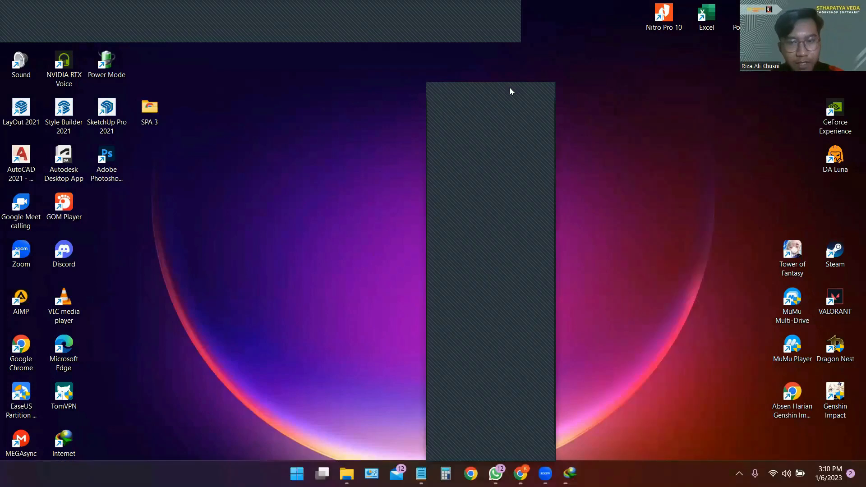
pyautogui.moveTo(545, 473)
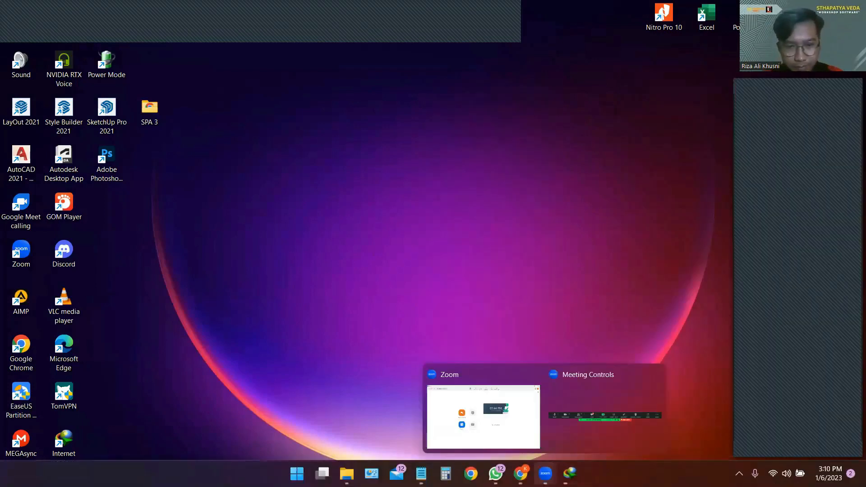
pyautogui.click(739, 473)
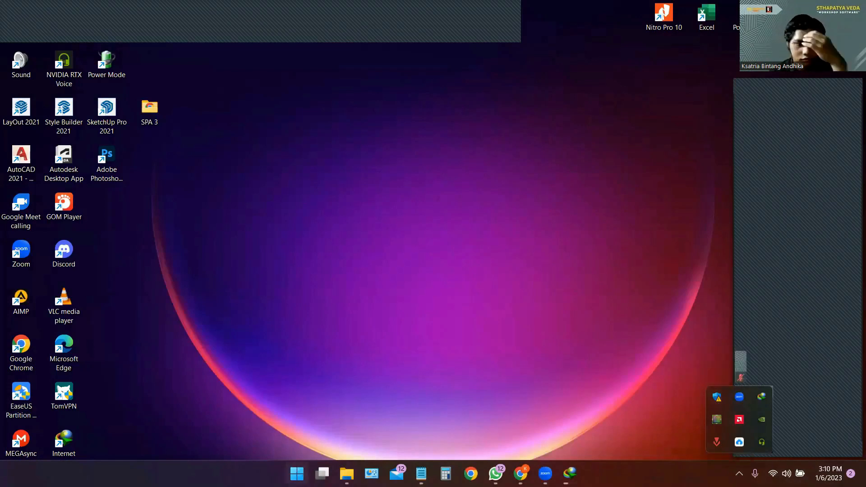
pyautogui.click(721, 399)
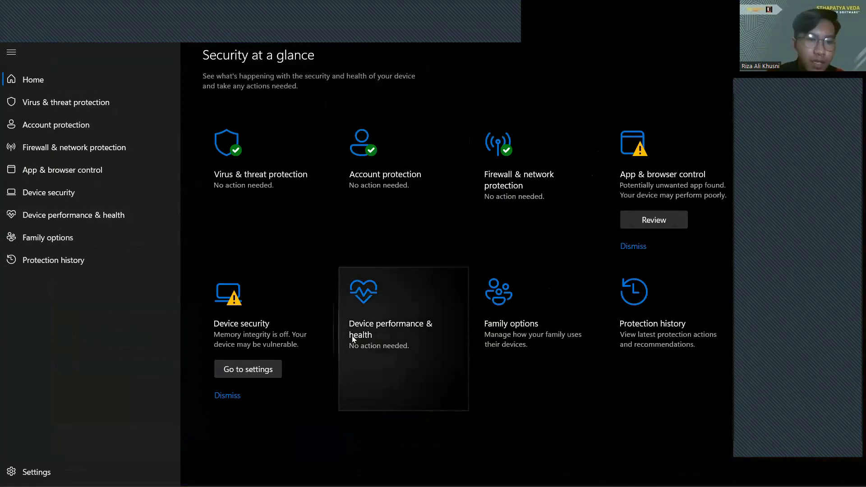
# Step: Switch off Real-time, Cloud-delivered, Automatic sample submission and Tamper Protection, then minimize Windows Security
pyautogui.click(260, 197)
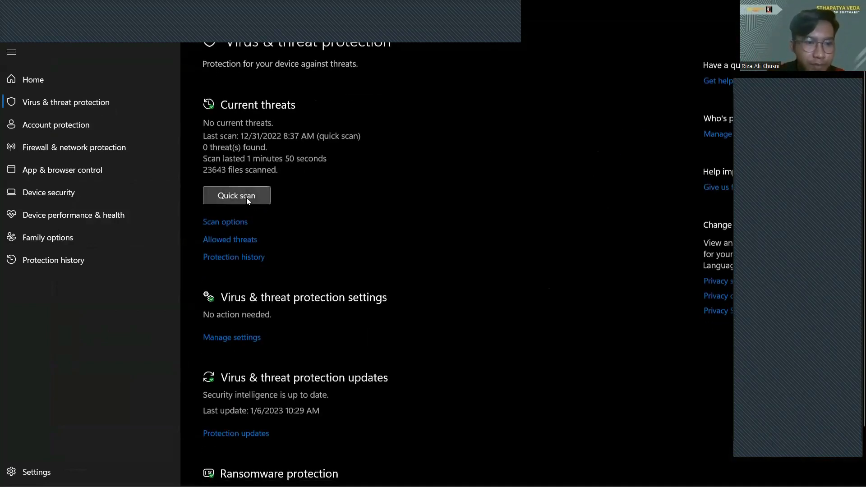
pyautogui.click(227, 338)
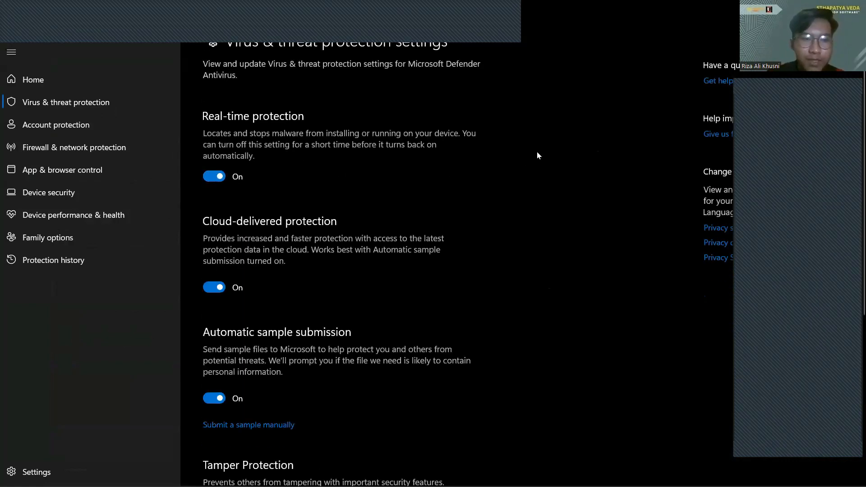
pyautogui.click(210, 177)
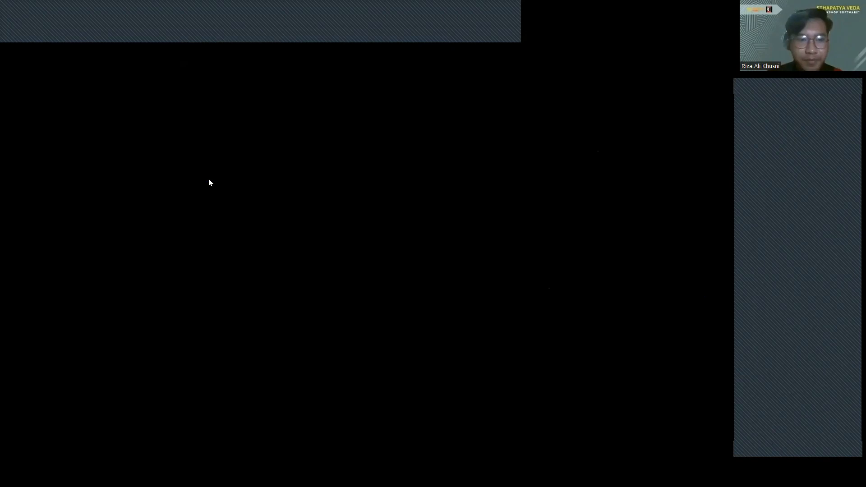
pyautogui.click(208, 302)
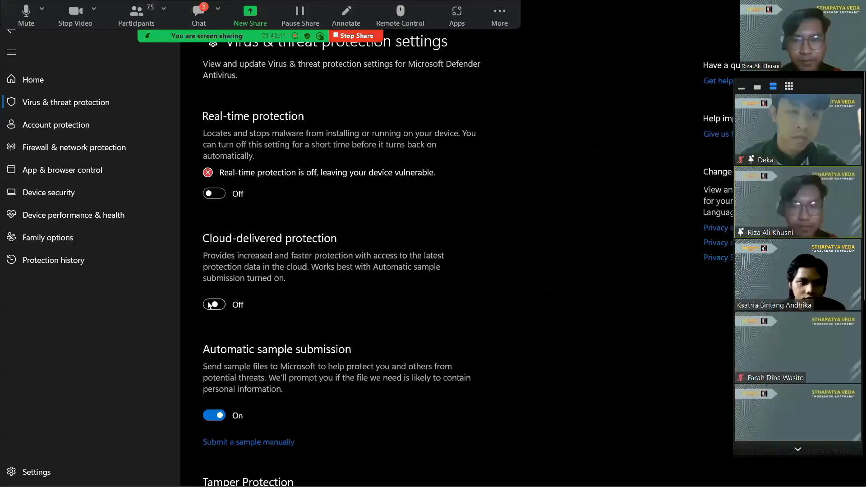
pyautogui.click(212, 437)
pyautogui.scroll(-7, 218, 253)
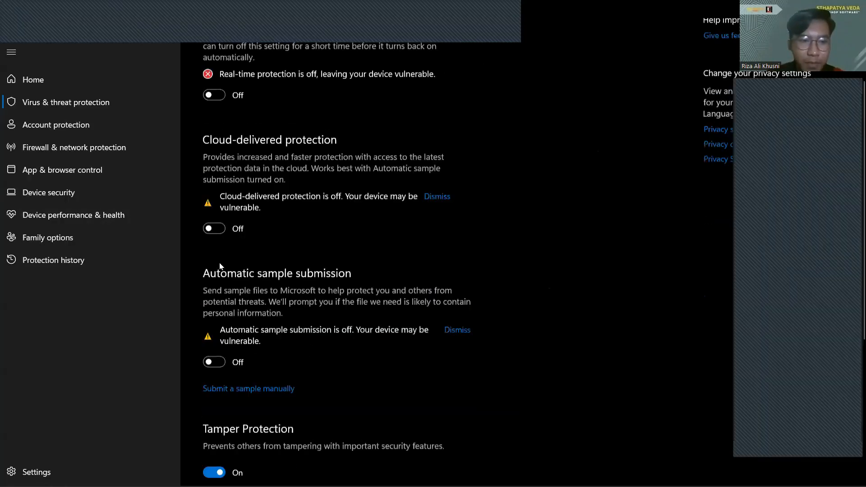
pyautogui.click(214, 221)
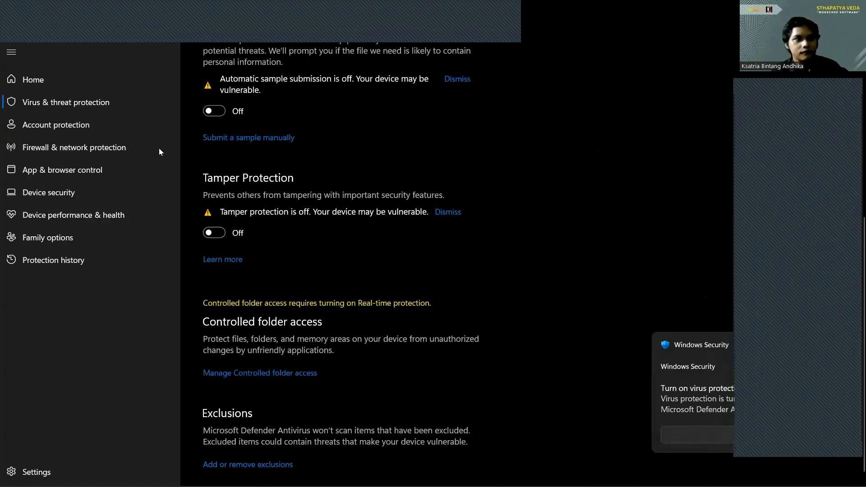
pyautogui.scroll(7, 406, 332)
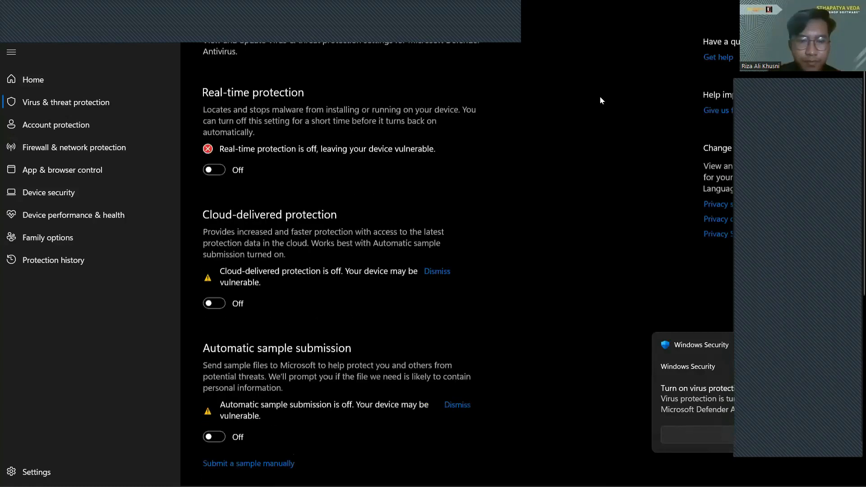
pyautogui.click(802, 9)
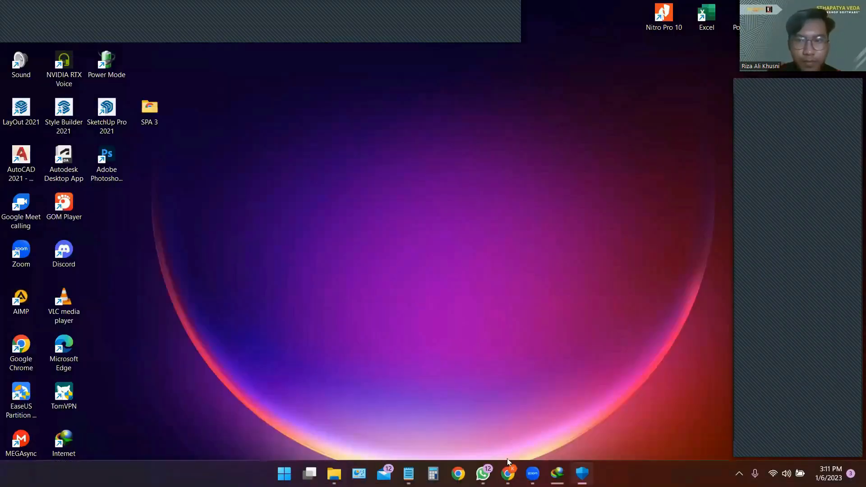
# Step: Bring the Compressed folder window back from the taskbar, dismissing the download-complete notice
pyautogui.click(334, 474)
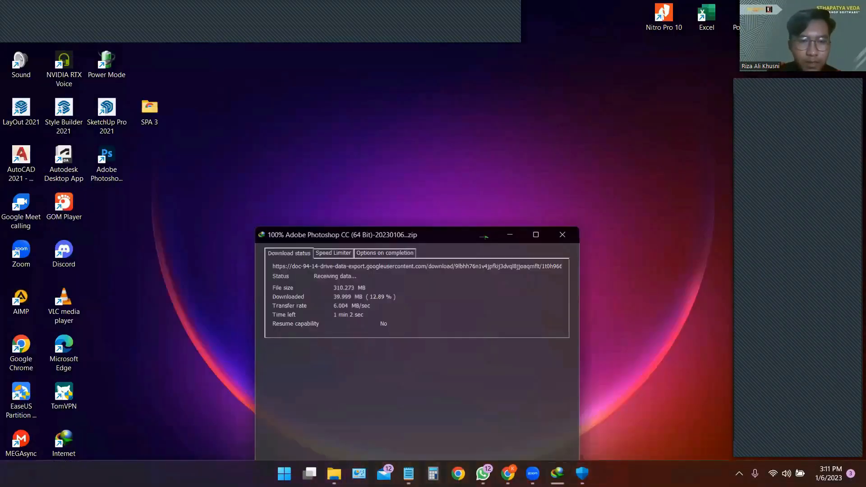
pyautogui.click(510, 286)
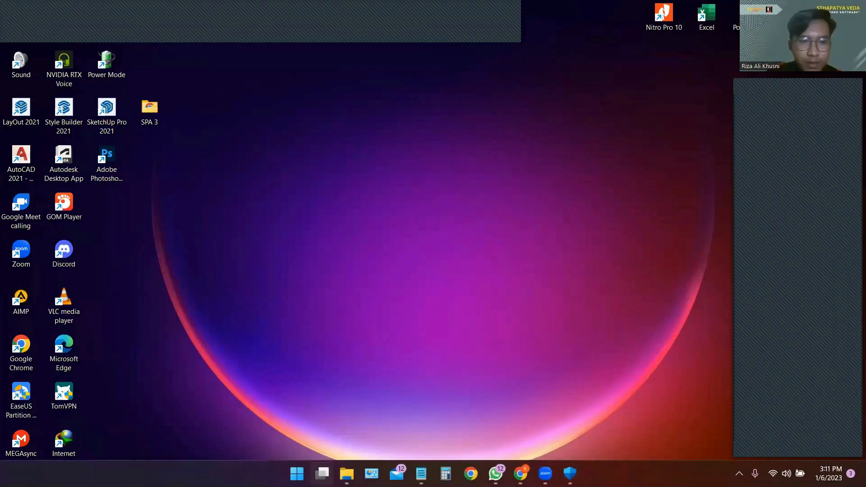
pyautogui.moveTo(347, 474)
pyautogui.click(387, 406)
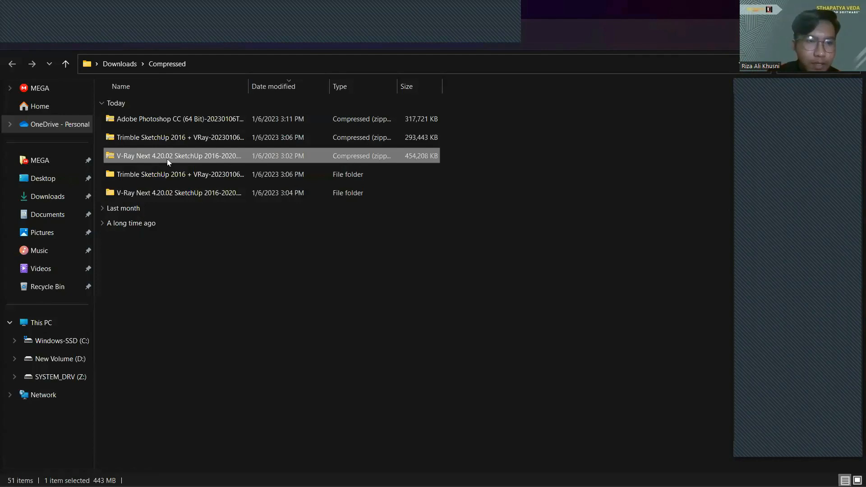
# Step: Open Trimble SketchUp, then Trimble SketchUp 2016 + VRay, and open Baca Saya.txt
pyautogui.click(184, 144)
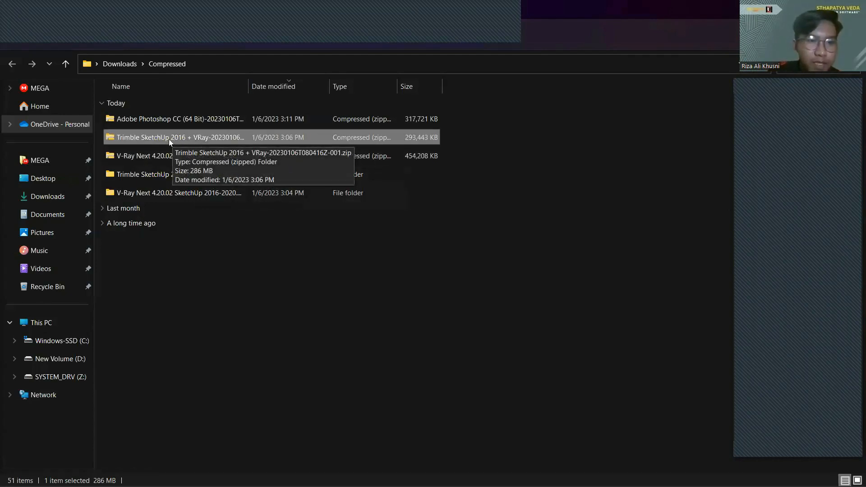
pyautogui.click(144, 176)
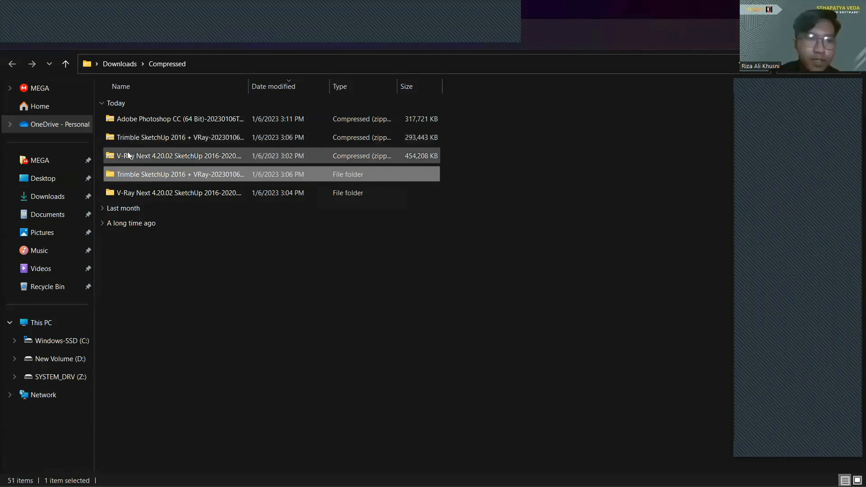
pyautogui.doubleClick(121, 175)
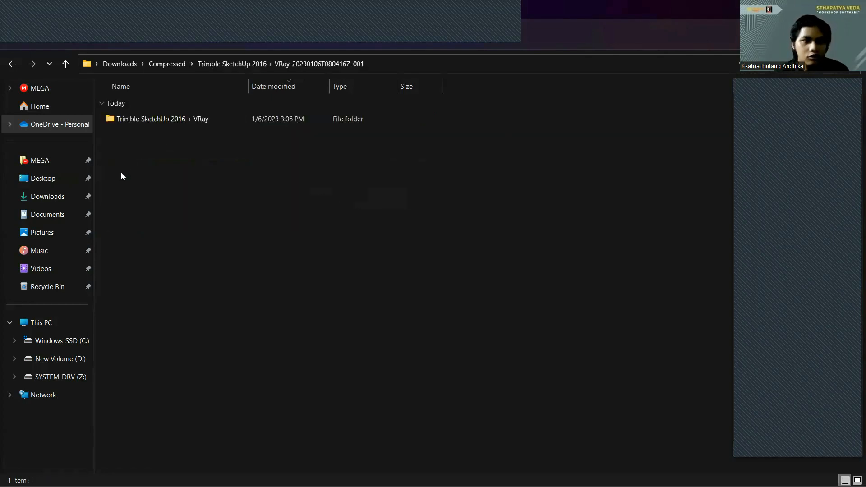
pyautogui.doubleClick(159, 123)
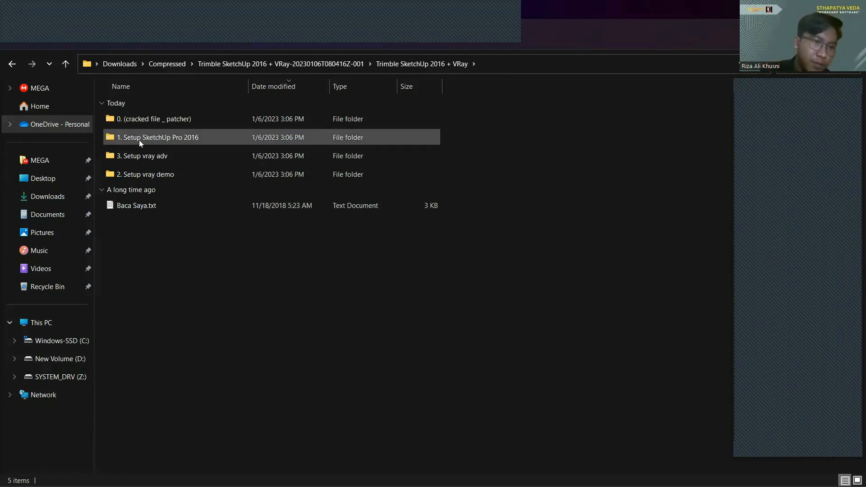
pyautogui.doubleClick(128, 208)
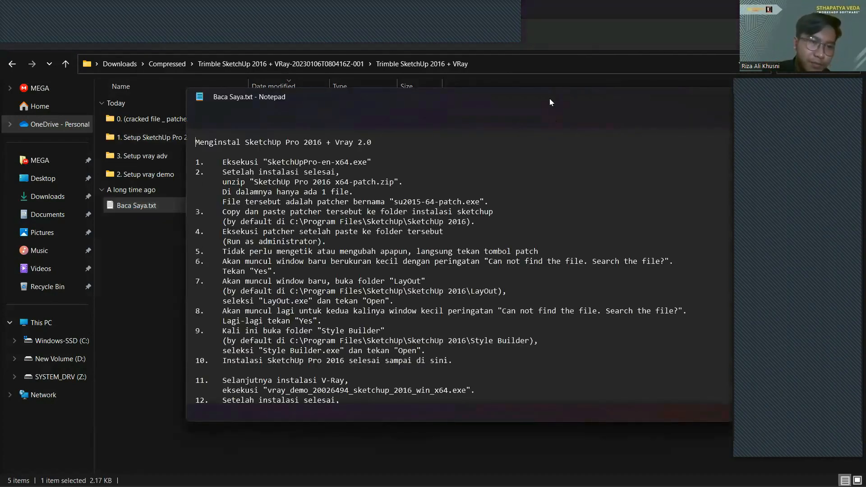
# Step: Snap Notepad right and Explorer left, open 1. Setup SketchUp Pro 2016, and right-click SketchUpPro-en-x64.exe
pyautogui.press('super+Right')
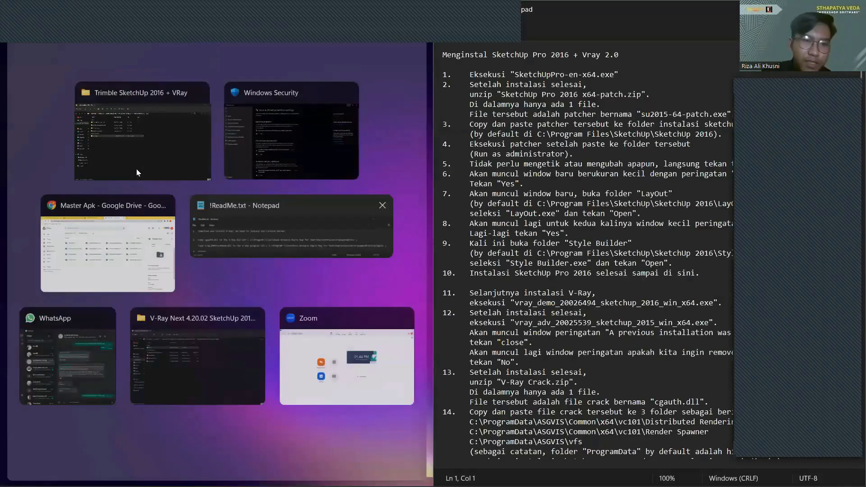
pyautogui.click(136, 169)
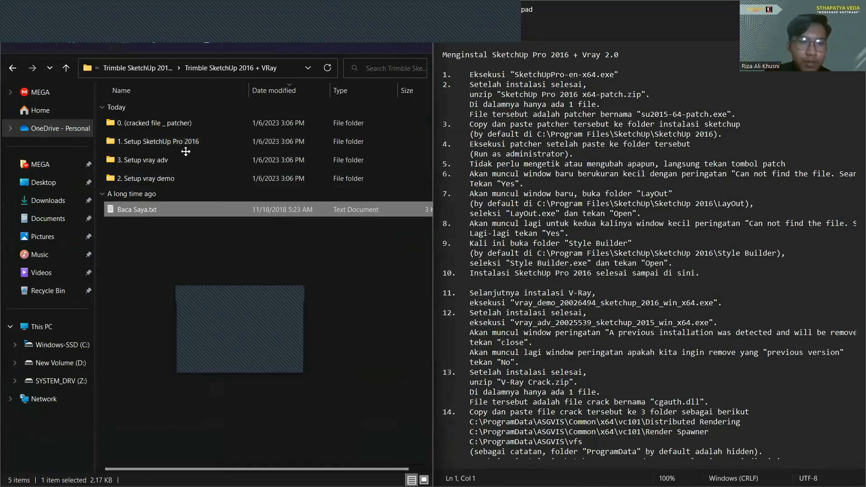
pyautogui.click(160, 139)
pyautogui.doubleClick(161, 140)
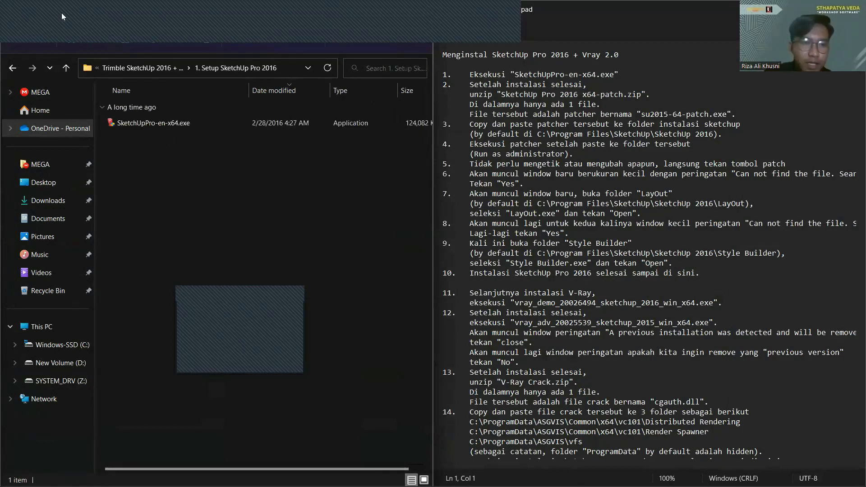
pyautogui.click(187, 122)
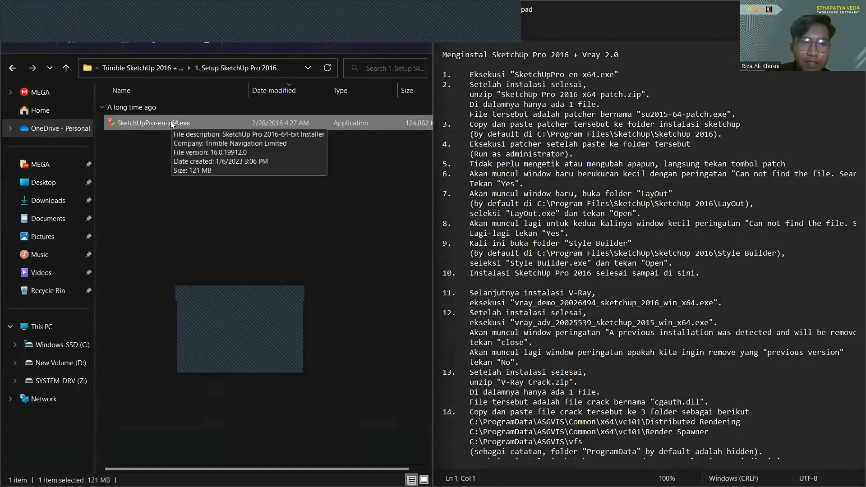
pyautogui.rightClick(171, 122)
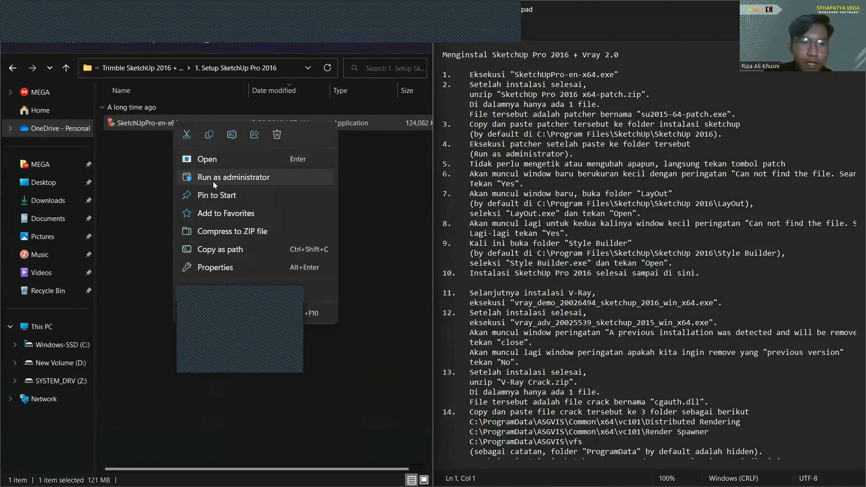
# Step: Run SketchUpPro-en-x64.exe as administrator, approve the permission prompt, and dismiss the chat notification
pyautogui.click(213, 181)
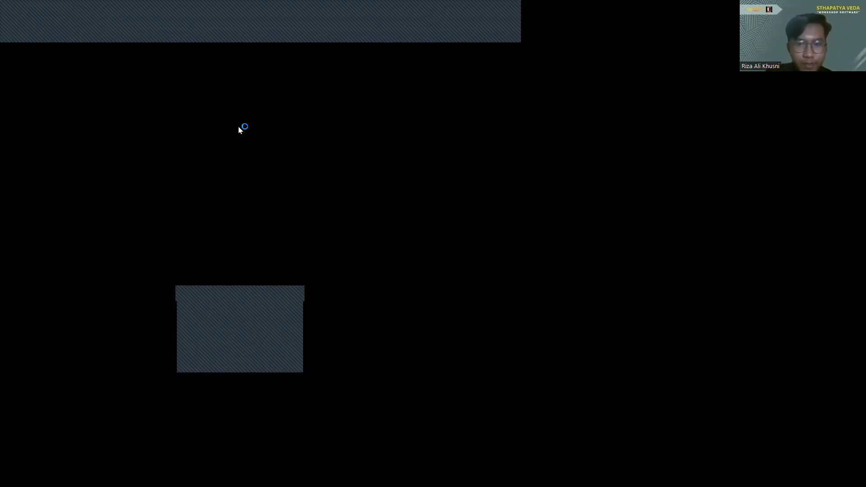
pyautogui.click(270, 211)
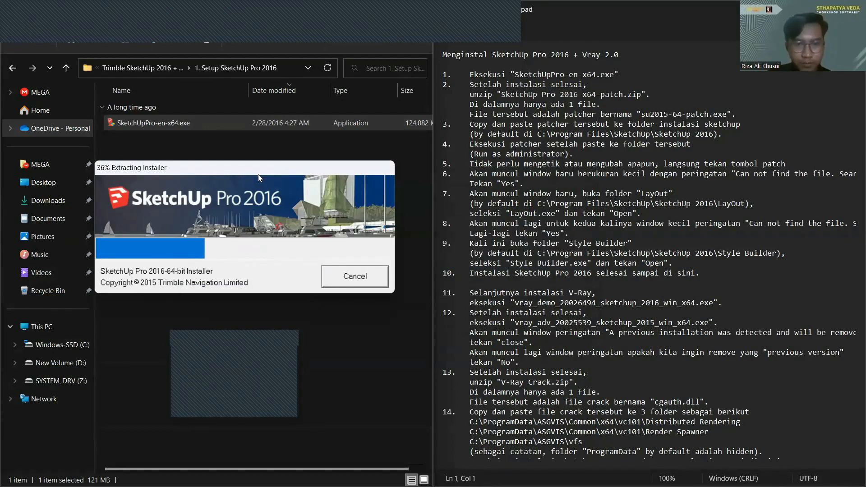
pyautogui.moveTo(258, 174); pyautogui.dragTo(276, 179)
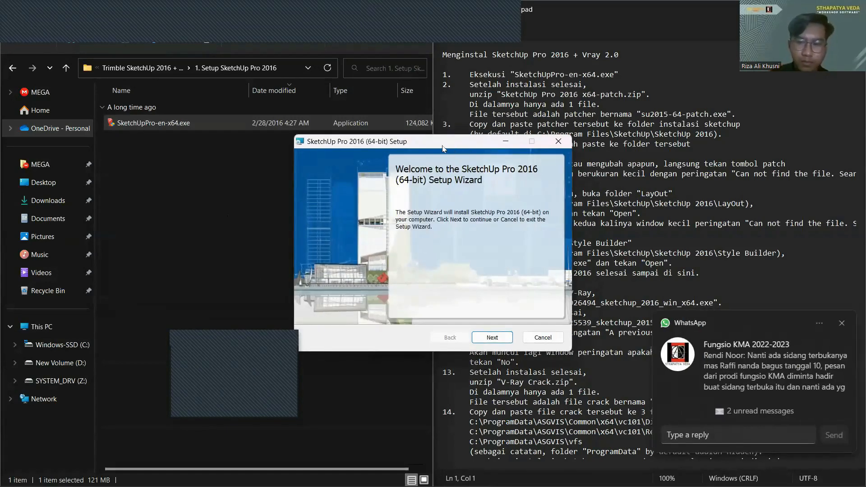
pyautogui.click(843, 322)
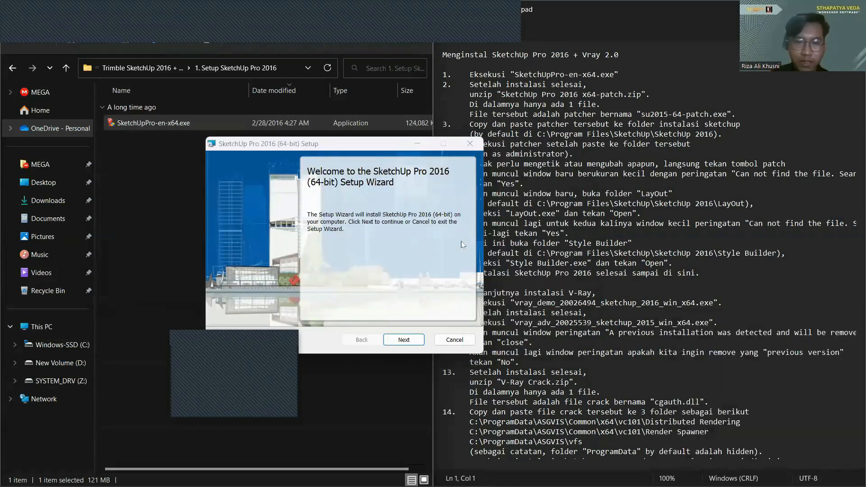
# Step: Accept the default folder and file associations and install SketchUp Pro 2016 (64-bit)
pyautogui.click(343, 324)
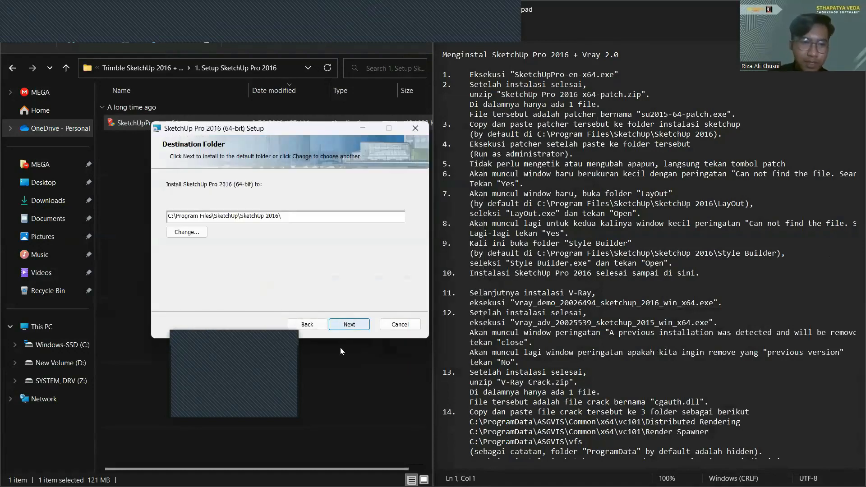
pyautogui.click(348, 325)
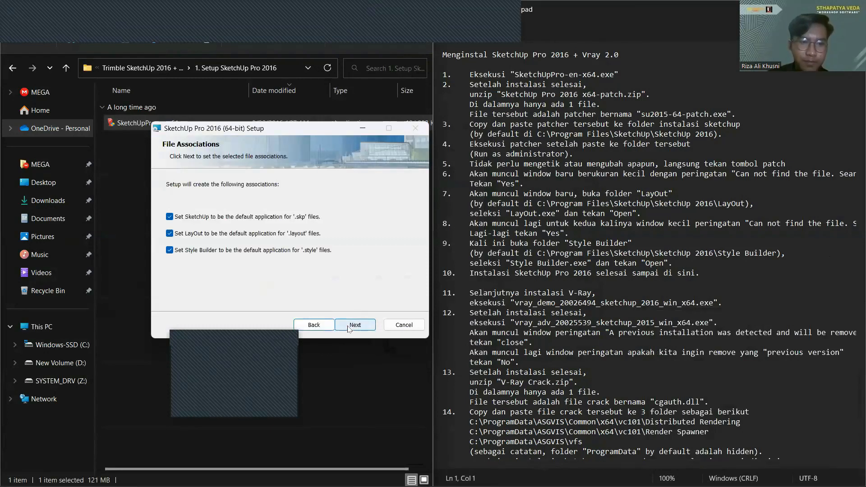
pyautogui.click(348, 326)
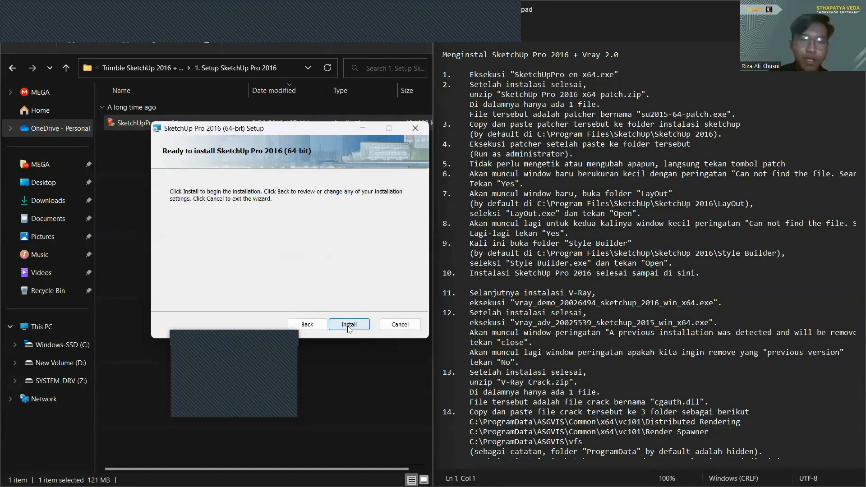
pyautogui.click(348, 325)
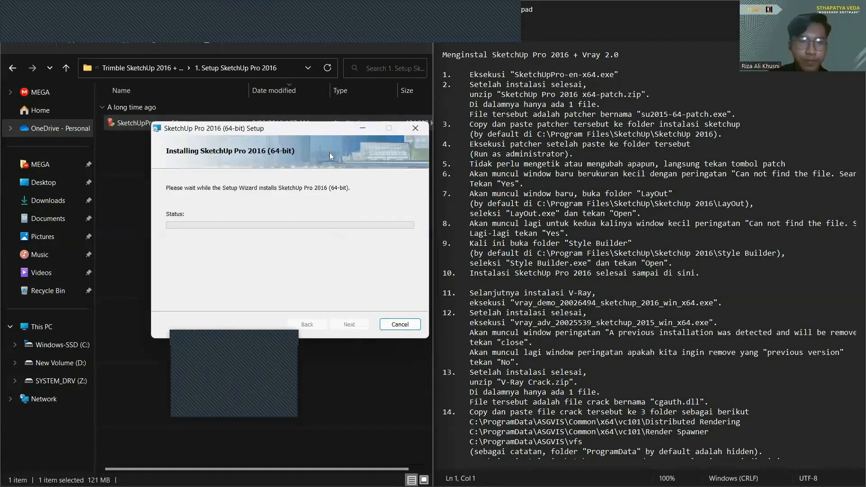
pyautogui.moveTo(305, 130); pyautogui.dragTo(262, 149)
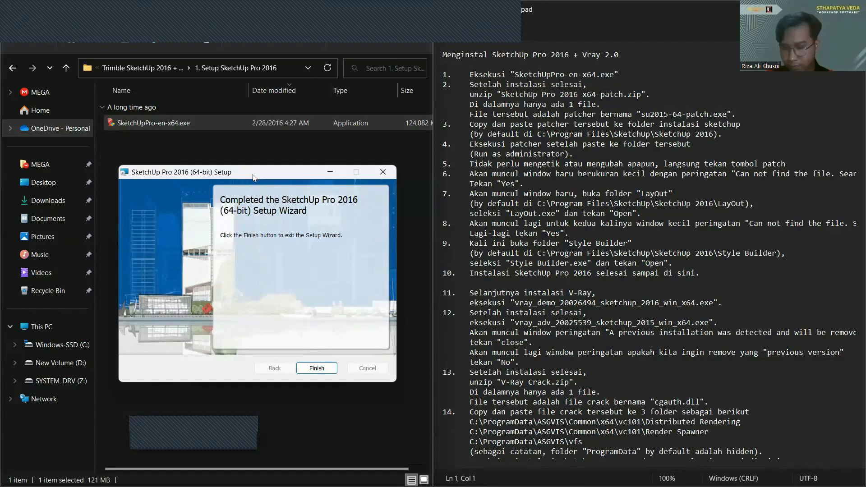
# Step: Finish the setup wizard, go back, and open the 0. (cracked file _ patcher) folder
pyautogui.moveTo(253, 177); pyautogui.dragTo(255, 159)
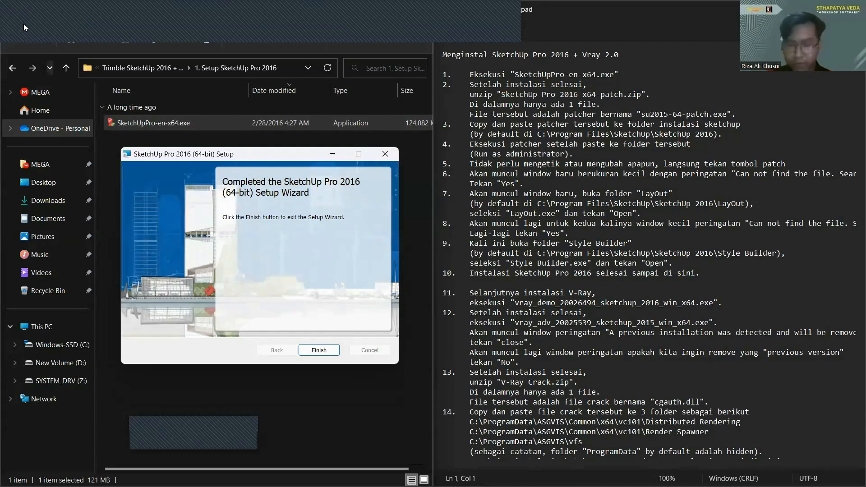
pyautogui.click(318, 350)
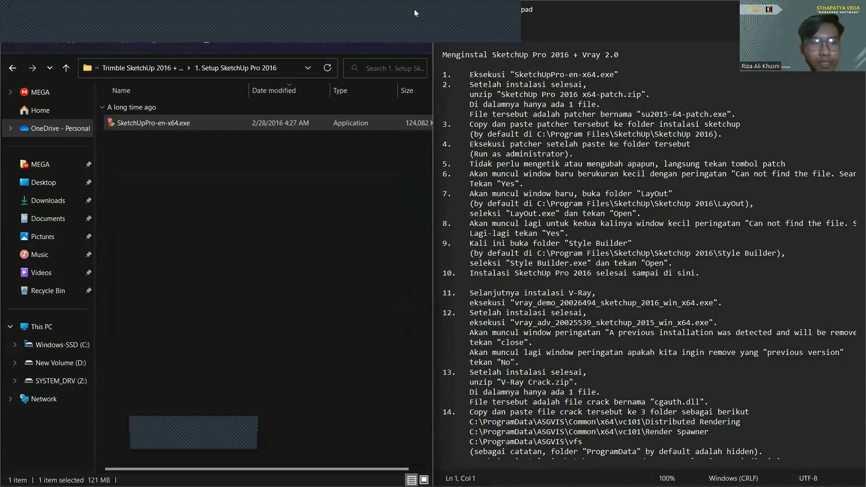
pyautogui.click(13, 69)
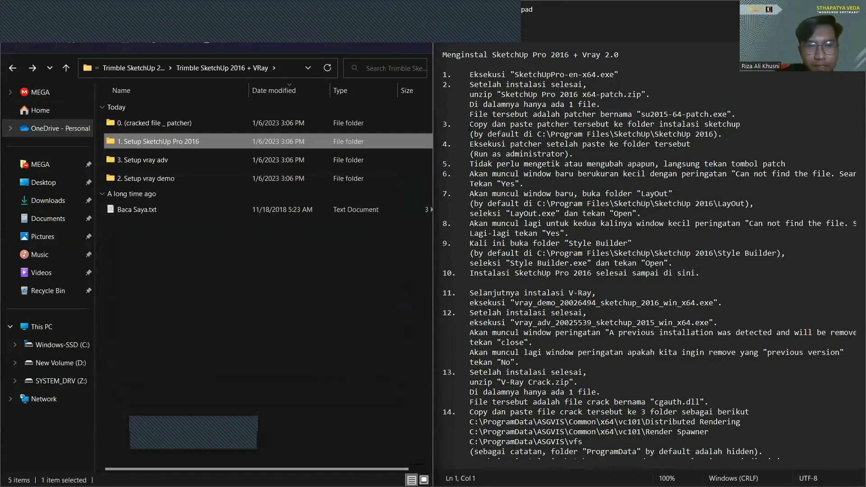
pyautogui.click(136, 126)
pyautogui.click(136, 127)
pyautogui.doubleClick(137, 126)
pyautogui.click(225, 119)
pyautogui.doubleClick(215, 125)
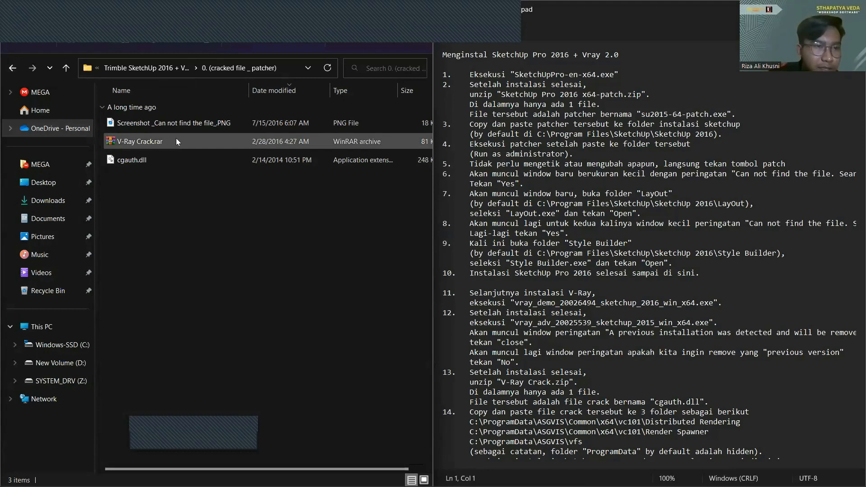
# Step: Reopen 0. (cracked file _ patcher), copy cgauth.dll, and select the SketchUp 2016 install path in Notepad
pyautogui.click(12, 68)
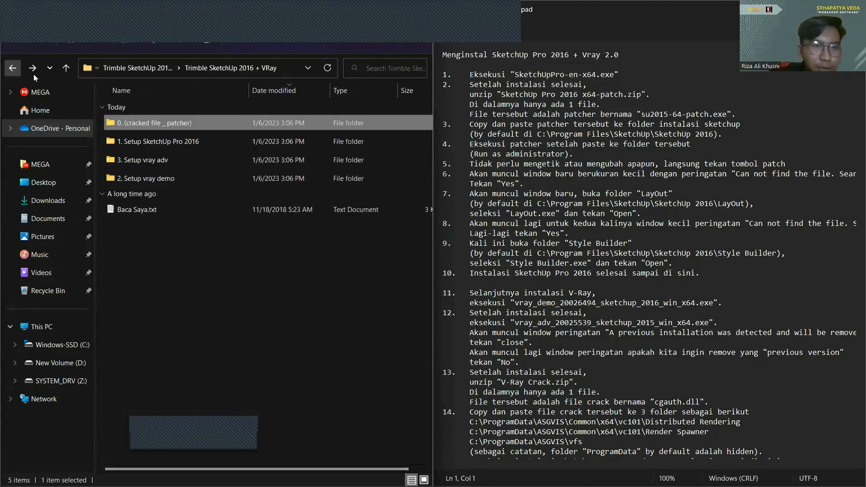
pyautogui.doubleClick(140, 122)
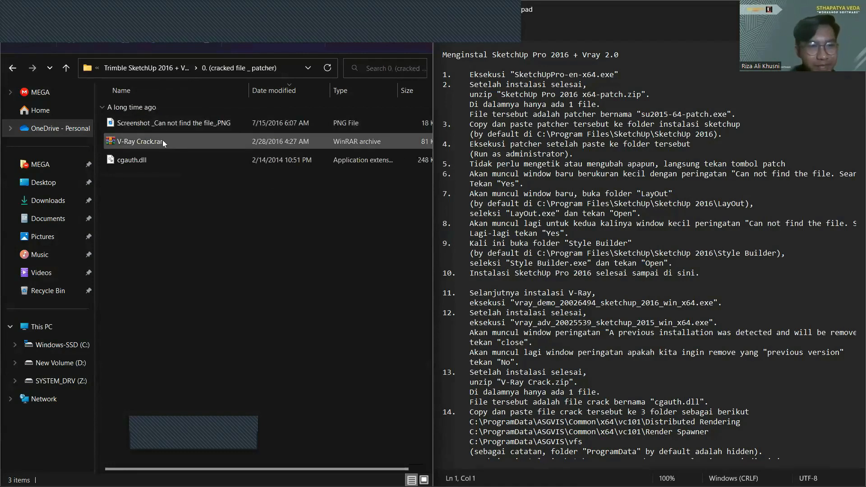
pyautogui.click(147, 161)
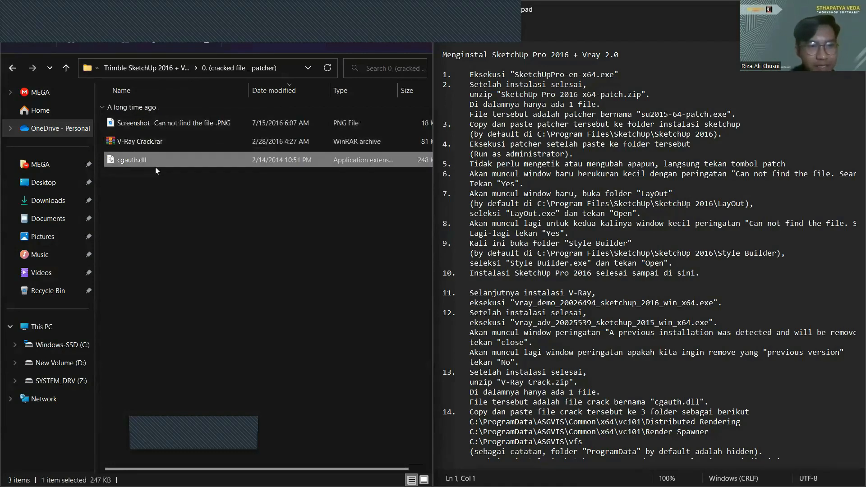
pyautogui.rightClick(193, 161)
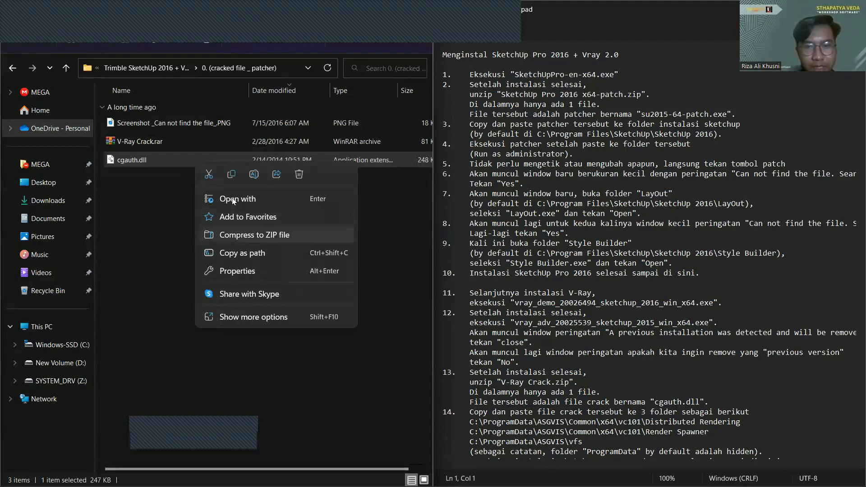
pyautogui.click(236, 174)
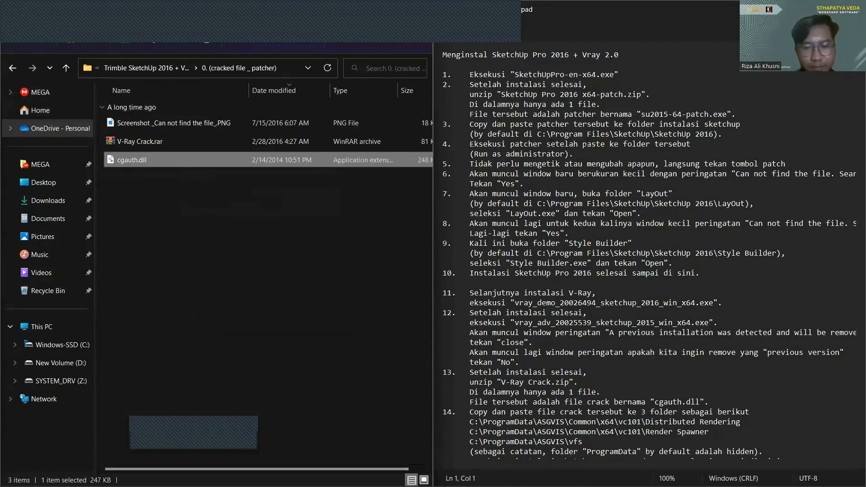
pyautogui.moveTo(538, 134); pyautogui.dragTo(713, 137)
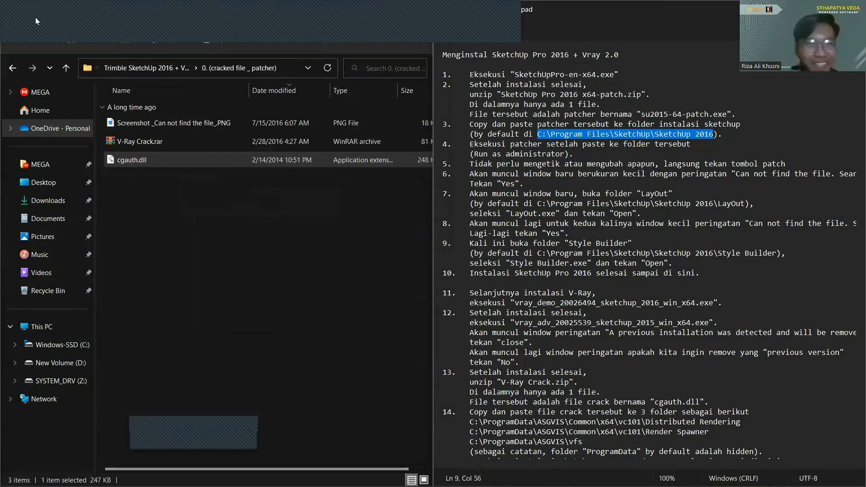
pyautogui.click(551, 134)
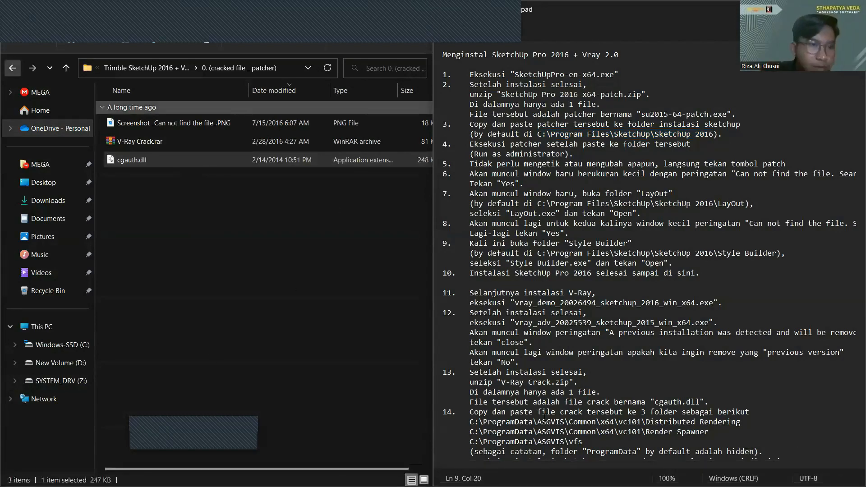
# Step: In Chrome's Google Drive, open Trimble SketchUp 2016 + VRay, then its cracked file and patcher subfolder
pyautogui.moveTo(520, 473)
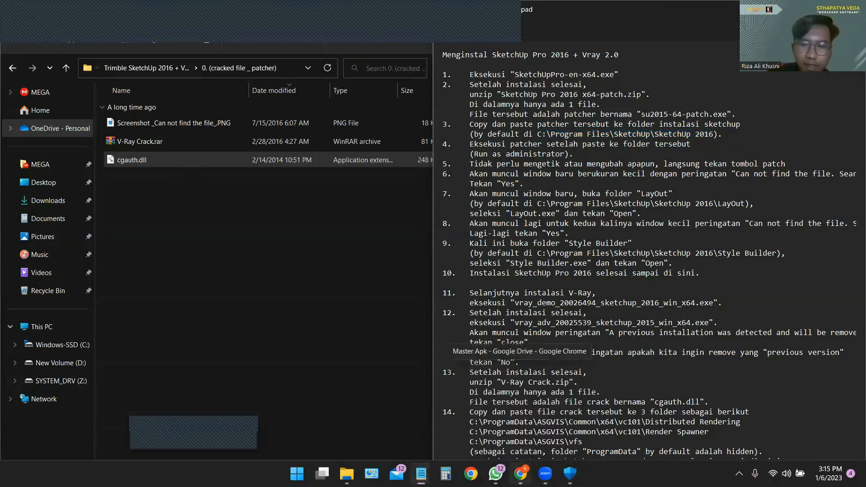
pyautogui.click(519, 410)
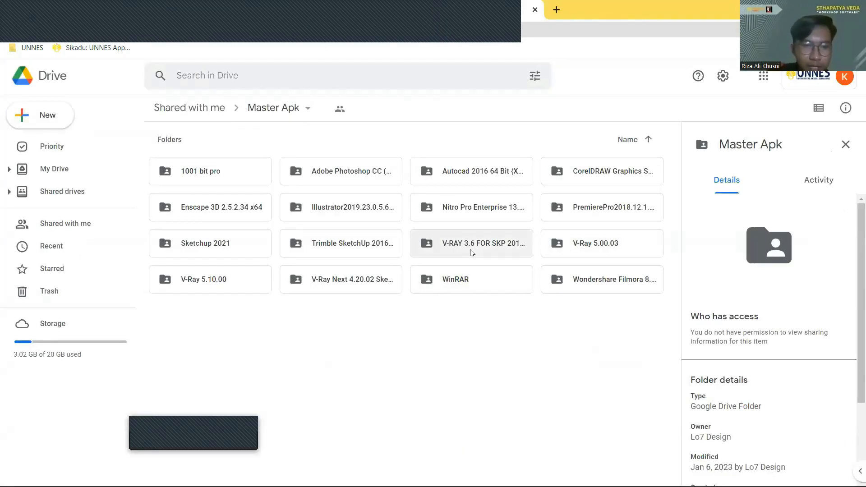
pyautogui.rightClick(329, 251)
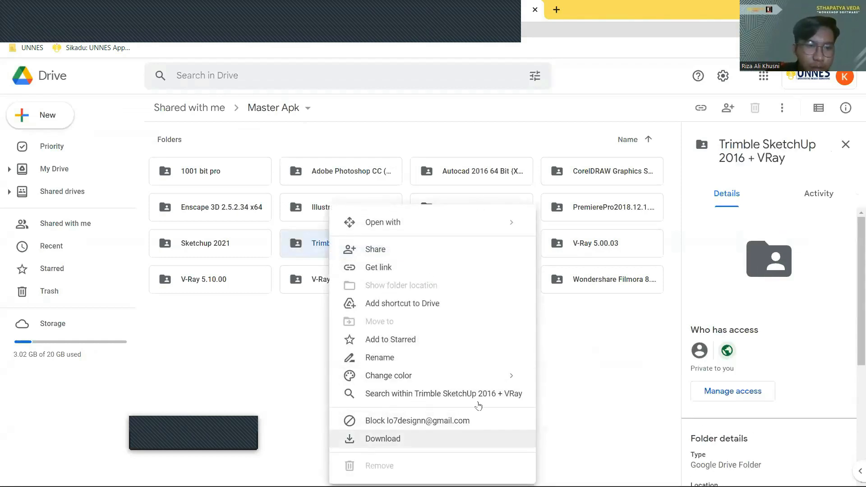
pyautogui.click(544, 313)
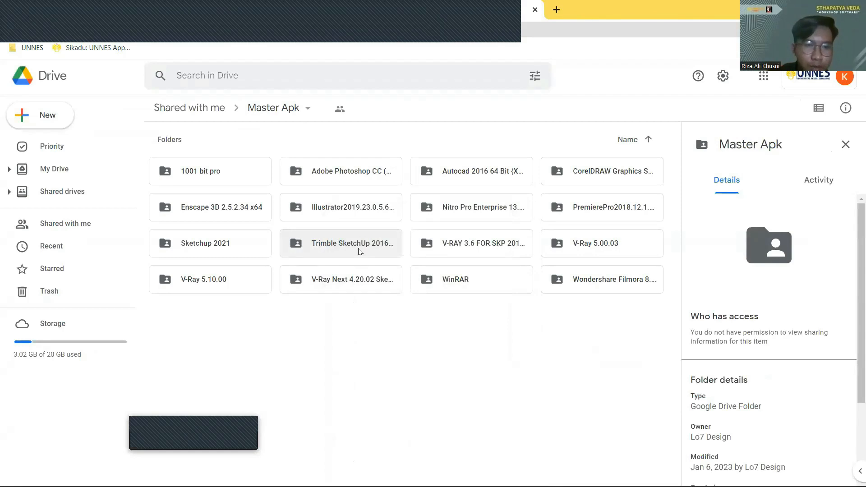
pyautogui.doubleClick(360, 251)
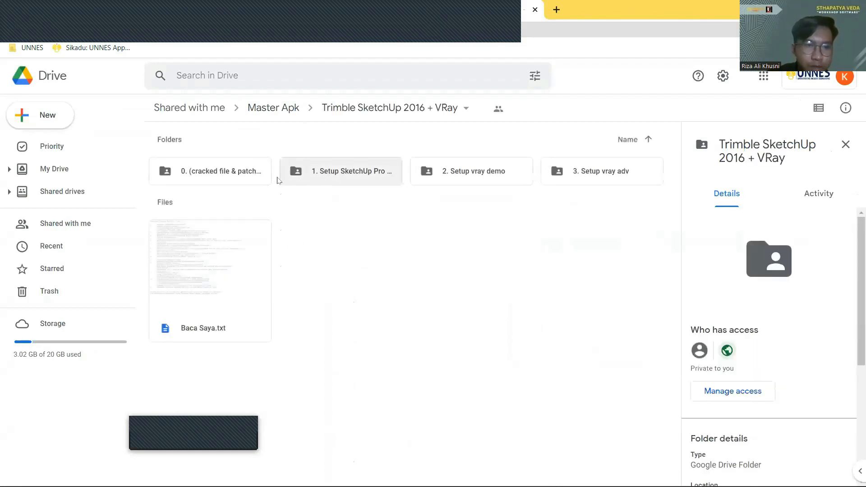
pyautogui.doubleClick(237, 179)
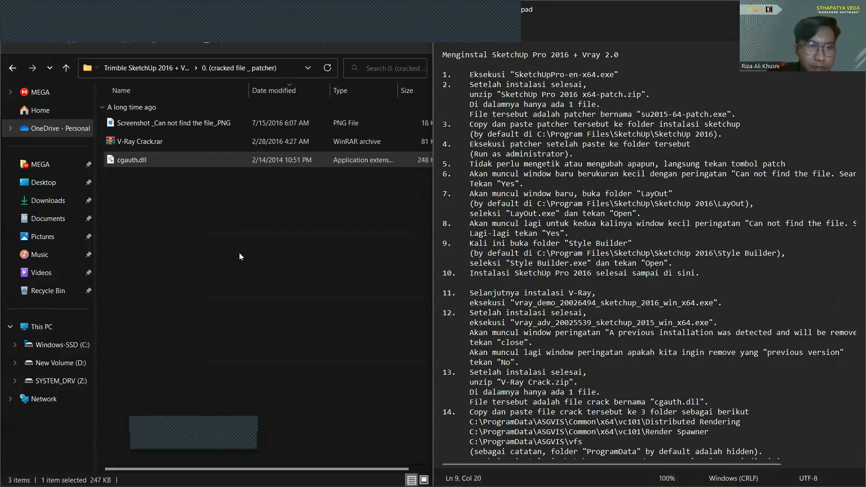
# Step: Browse the 1. Setup SketchUp Pro 2016 and 3. Setup vray adv folders, then select su2015-64-patch.exe
pyautogui.click(12, 68)
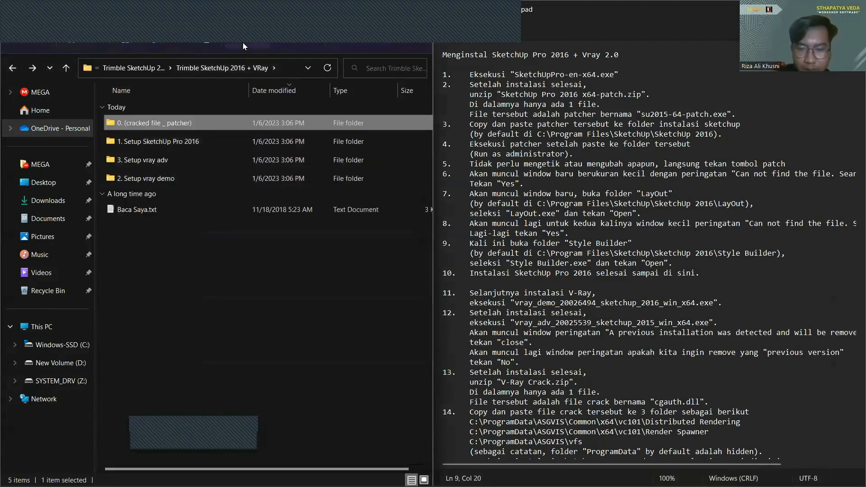
pyautogui.click(153, 141)
pyautogui.doubleClick(153, 141)
pyautogui.click(12, 67)
pyautogui.doubleClick(165, 166)
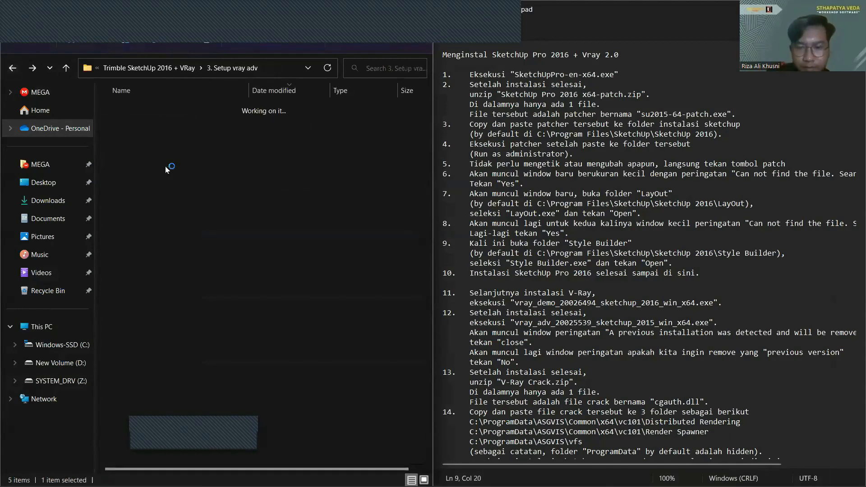
pyautogui.click(13, 69)
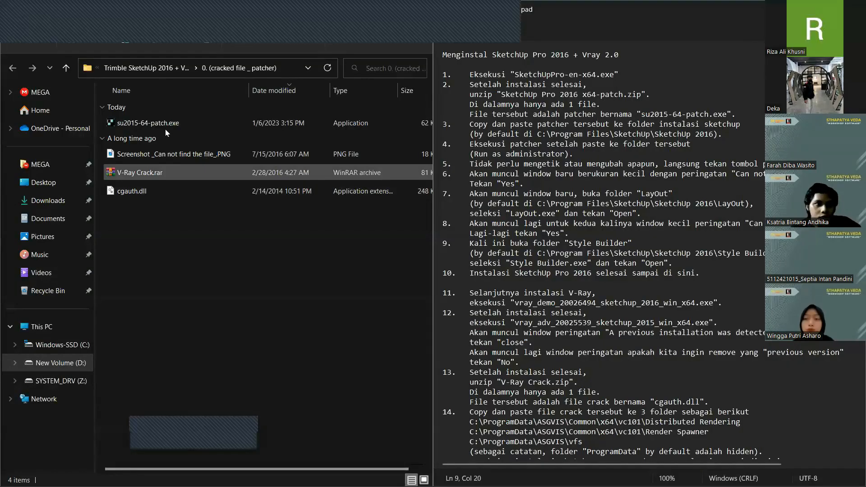
pyautogui.click(153, 124)
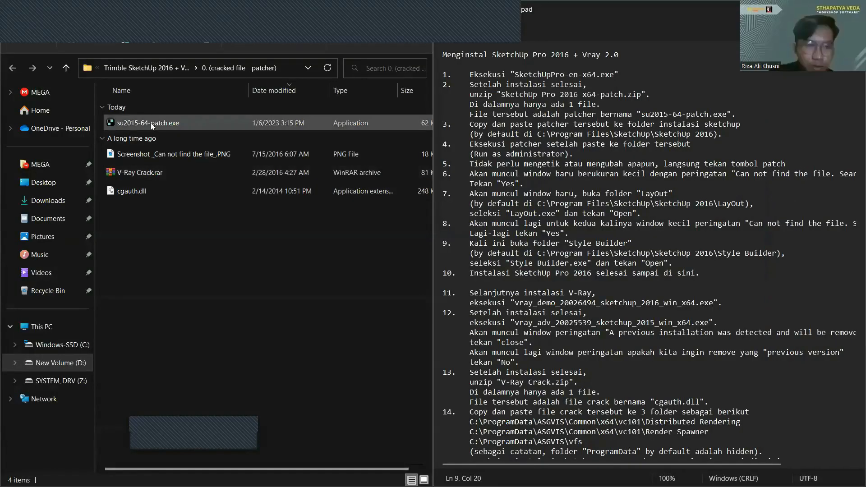
# Step: Select su2015-64-patch.exe and open a new This PC tab with its address bar active
pyautogui.click(158, 125)
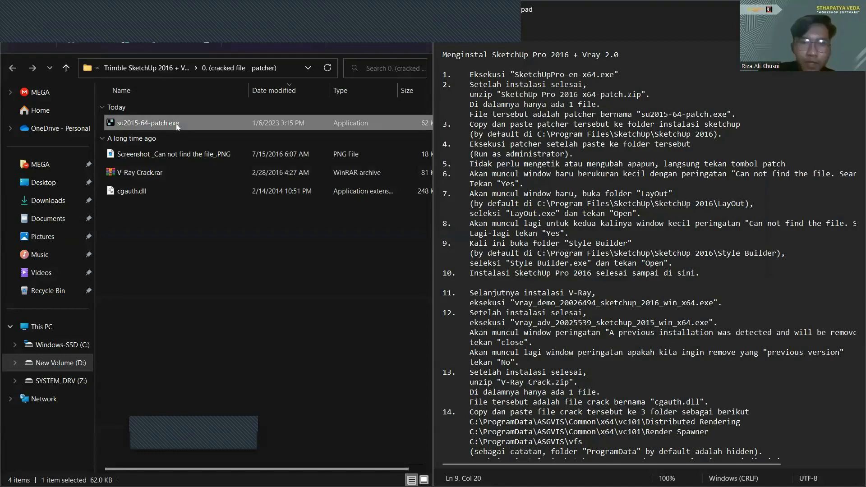
pyautogui.rightClick(132, 123)
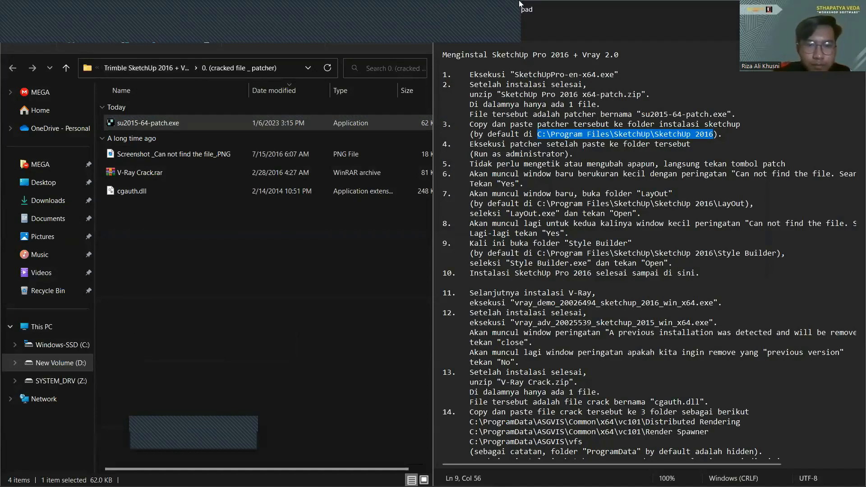
pyautogui.doubleClick(192, 124)
pyautogui.hotkey('ctrl', 't')
pyautogui.click(177, 64)
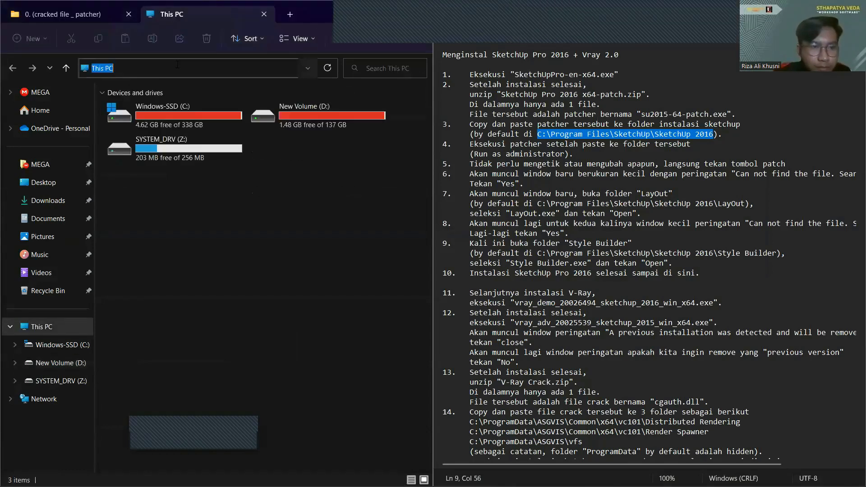
# Step: Go to the pasted SketchUp 2016 install path in the new tab
pyautogui.hotkey('ctrl', 'v')
pyautogui.press('Return')
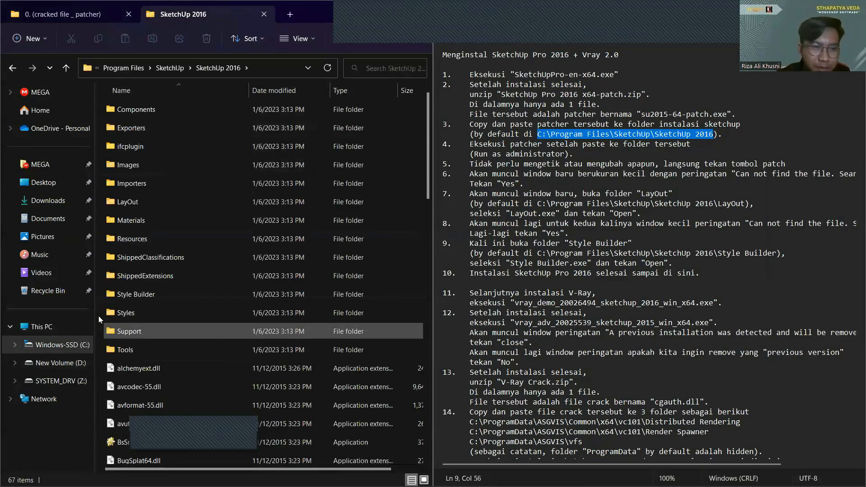
pyautogui.rightClick(101, 198)
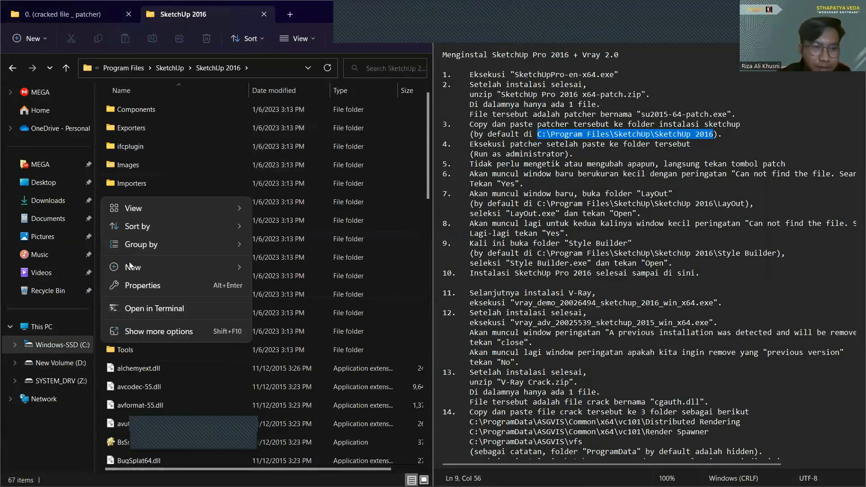
pyautogui.rightClick(97, 297)
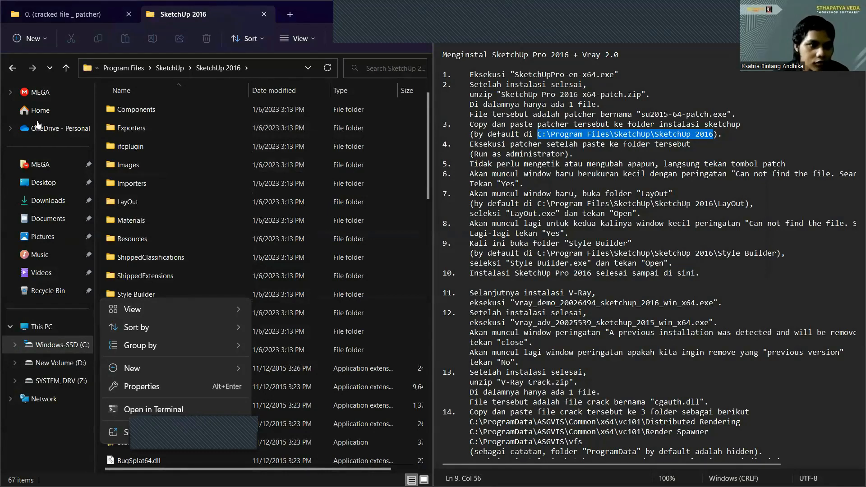
# Step: Copy su2015-64-patch.exe from the patcher tab and paste it into SketchUp 2016, granting administrator permission
pyautogui.hotkey('ctrl', 'Tab')
pyautogui.rightClick(153, 123)
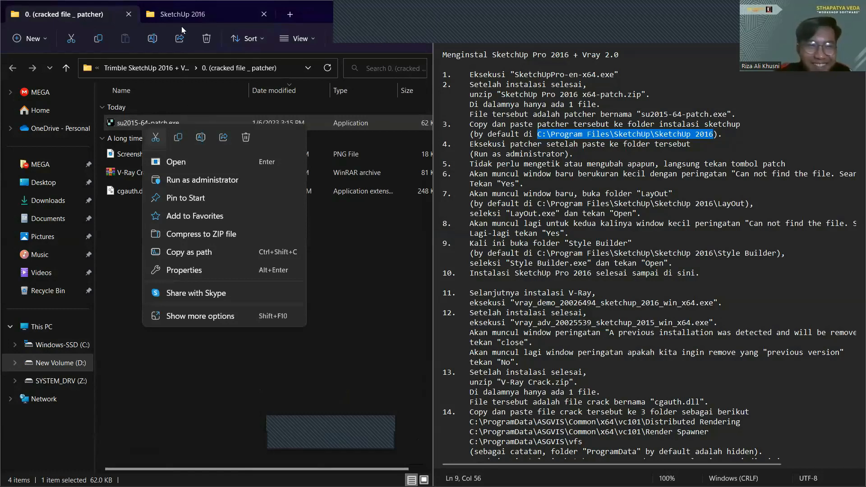
pyautogui.press('Escape')
pyautogui.hotkey('ctrl', 'Tab')
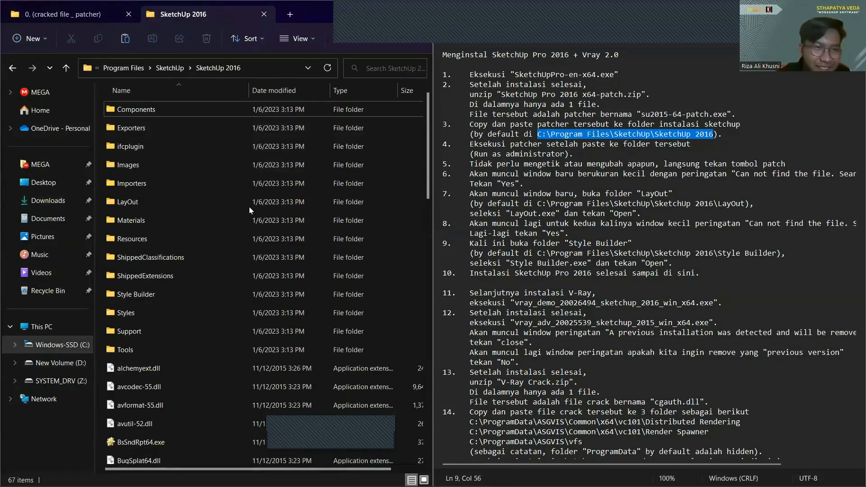
pyautogui.hotkey('ctrl', 'v')
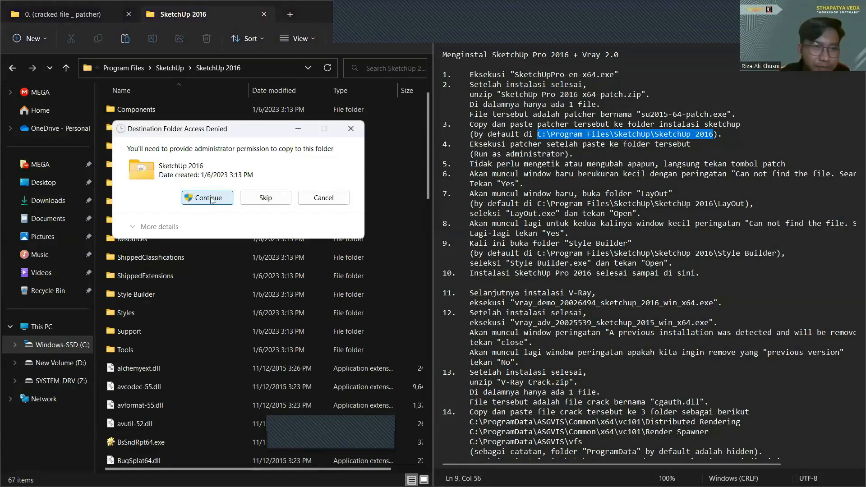
pyautogui.click(210, 199)
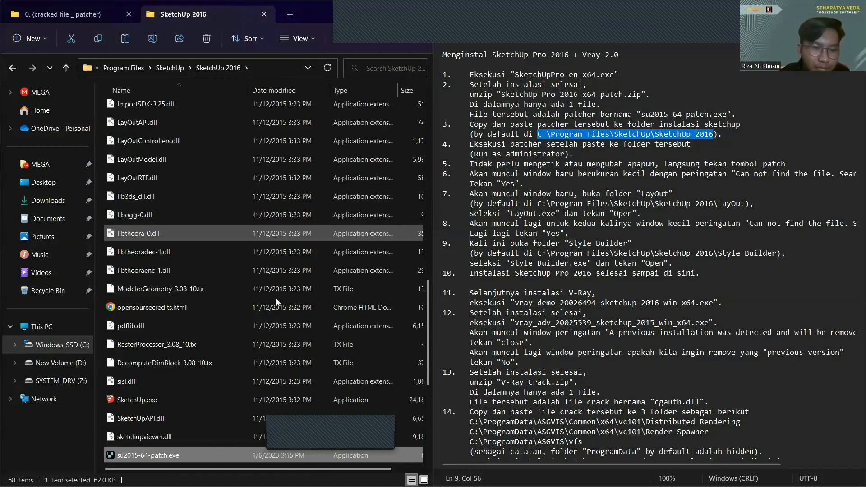
pyautogui.scroll(-4, 276, 289)
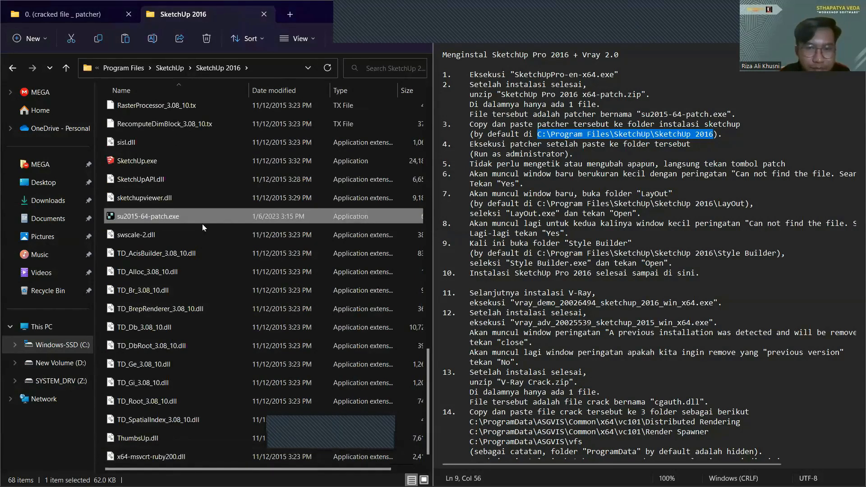
pyautogui.rightClick(176, 217)
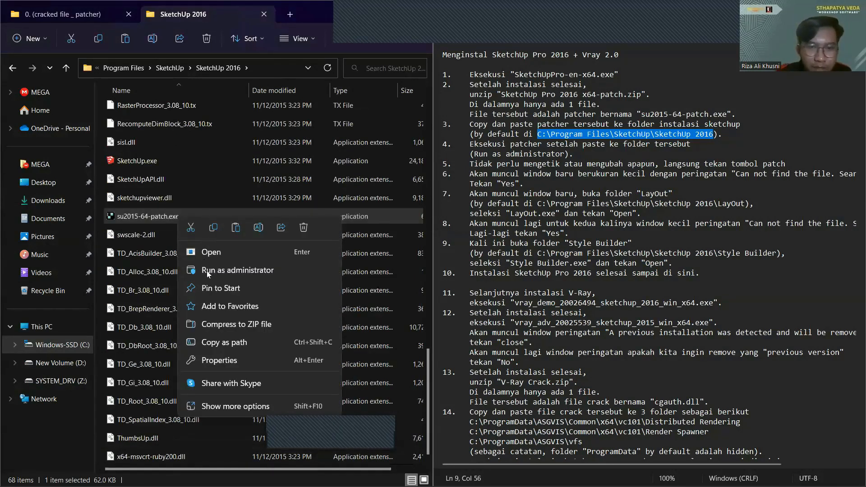
# Step: Run su2015-64-patch.exe as administrator, then refuse it with Don't run at the SmartScreen warning
pyautogui.click(208, 271)
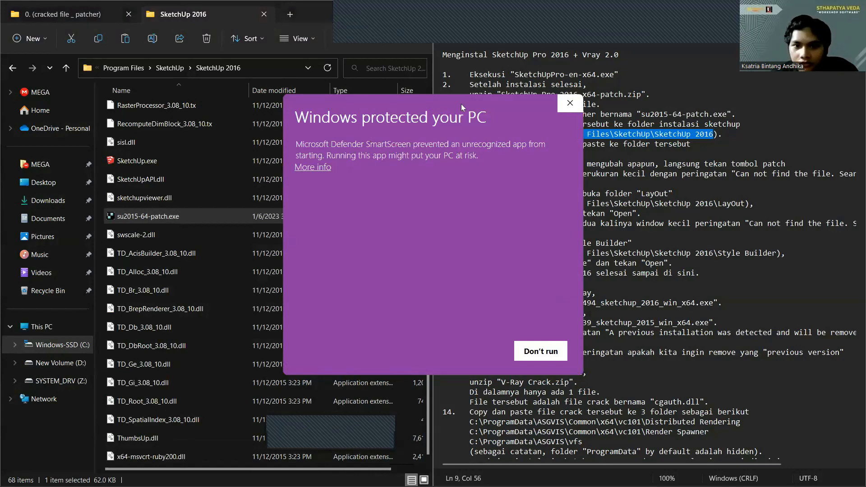
pyautogui.moveTo(461, 104); pyautogui.dragTo(651, 141)
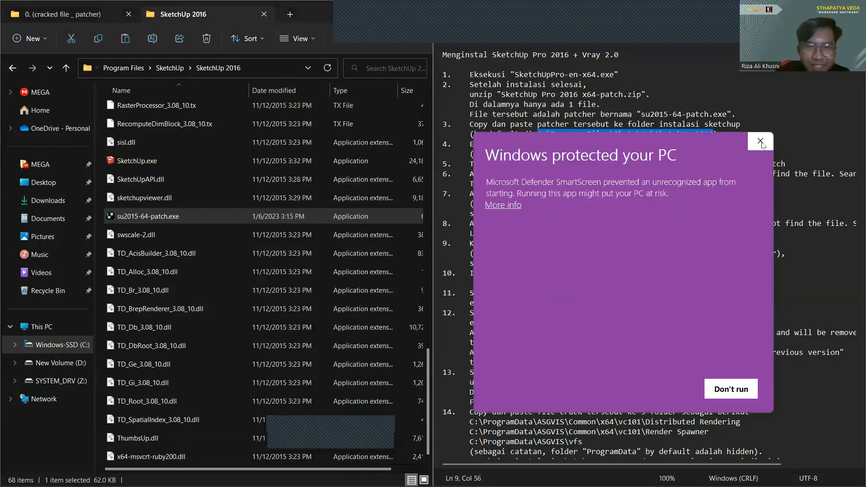
pyautogui.click(761, 143)
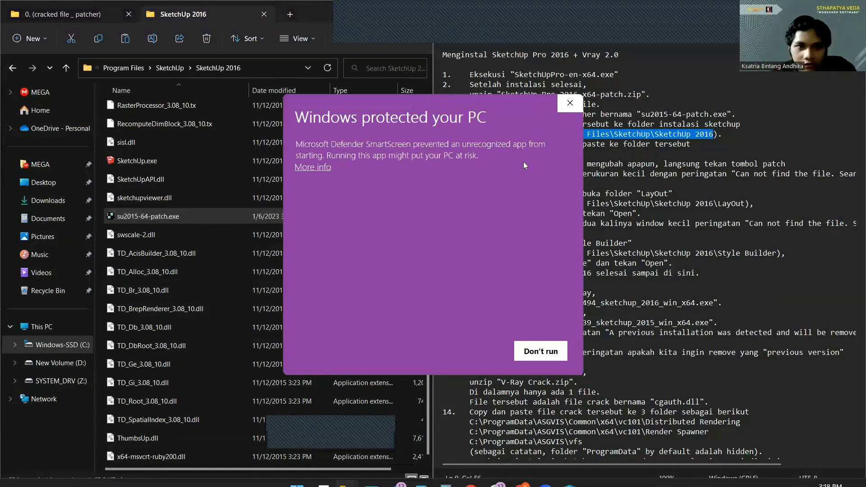
pyautogui.click(576, 106)
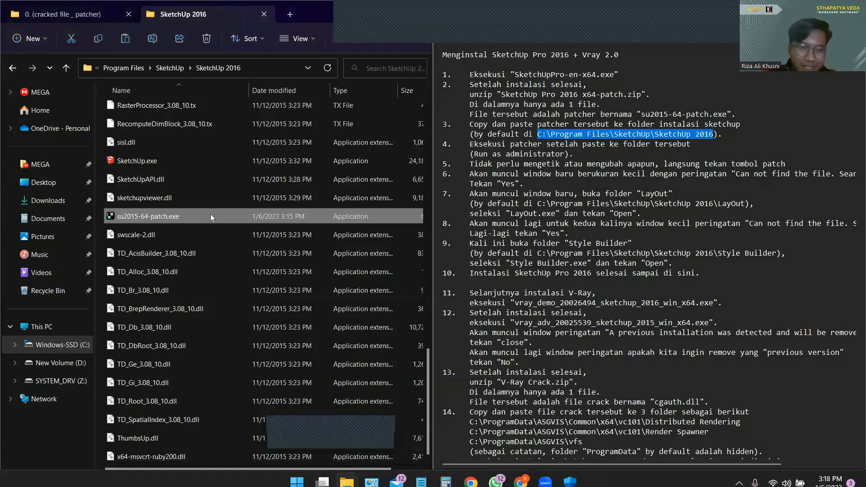
pyautogui.rightClick(187, 220)
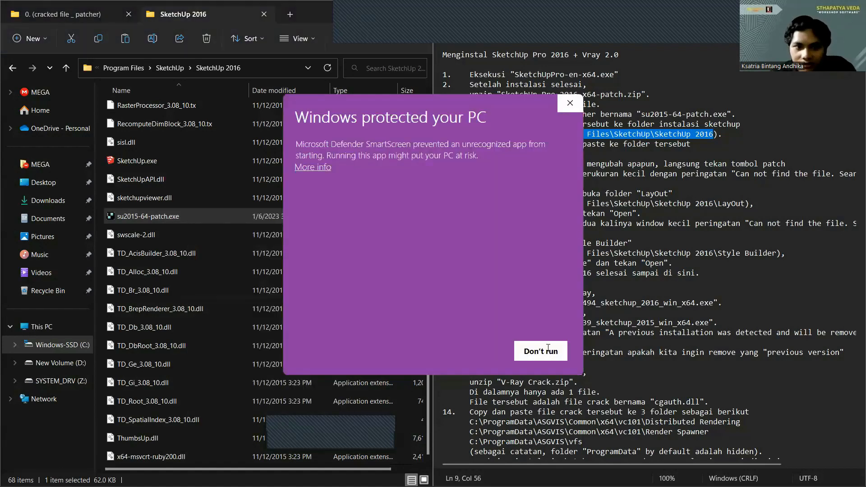
pyautogui.click(548, 350)
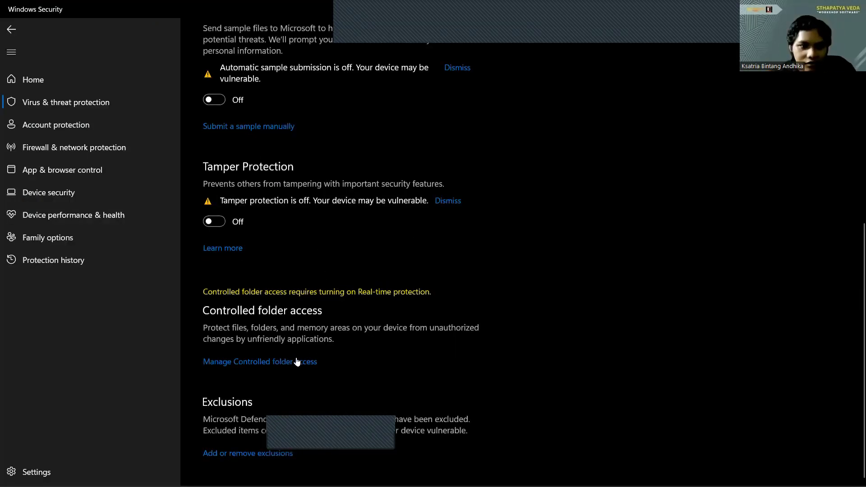
# Step: Step back through virus protection to the Windows Security home page, then close Windows Security
pyautogui.scroll(5, 248, 188)
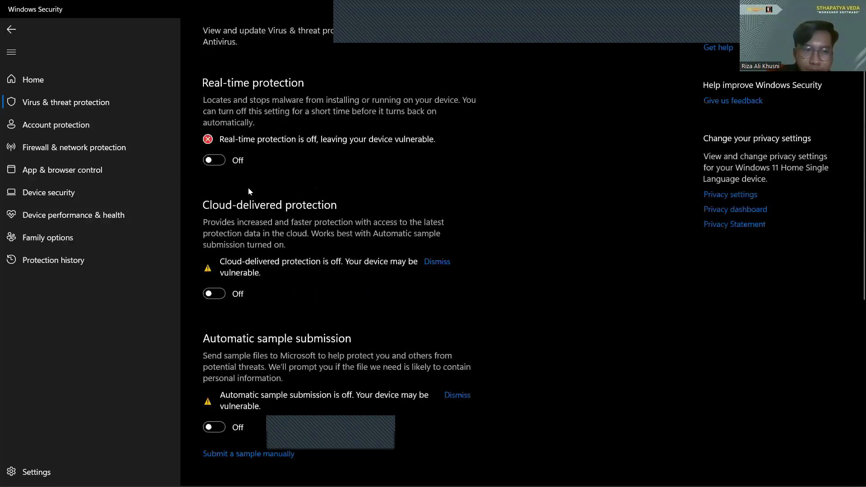
pyautogui.scroll(1, 248, 191)
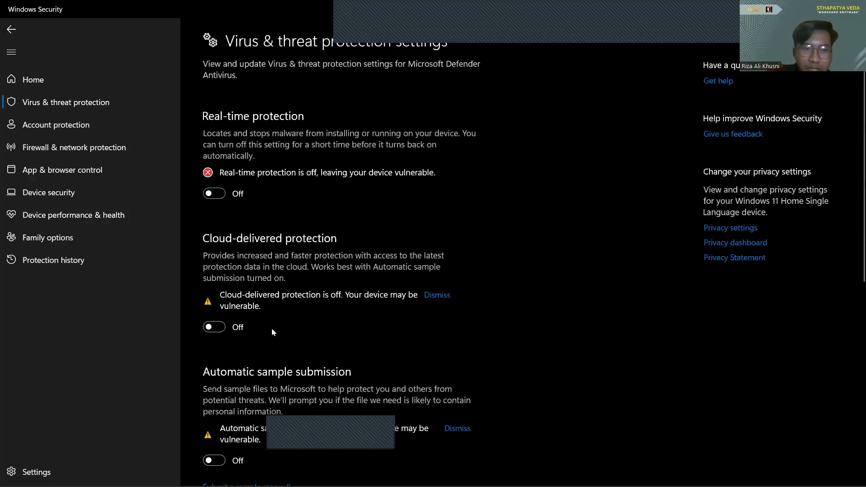
pyautogui.click(10, 31)
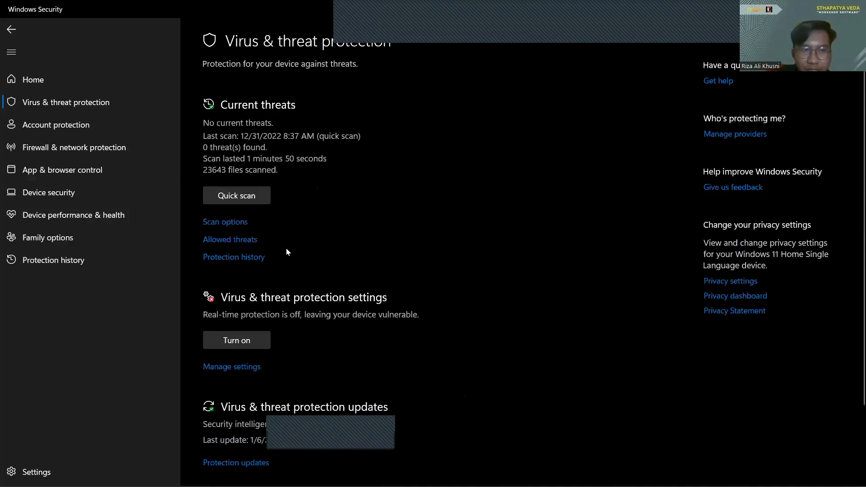
pyautogui.scroll(-2, 285, 250)
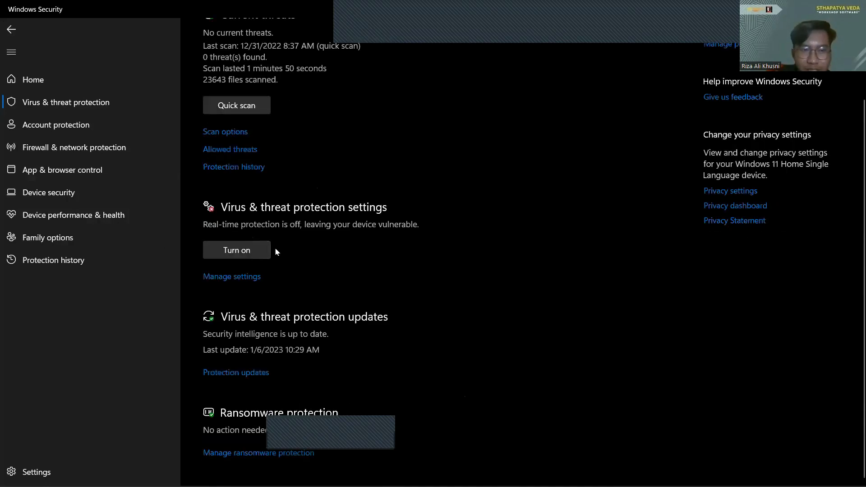
pyautogui.click(8, 28)
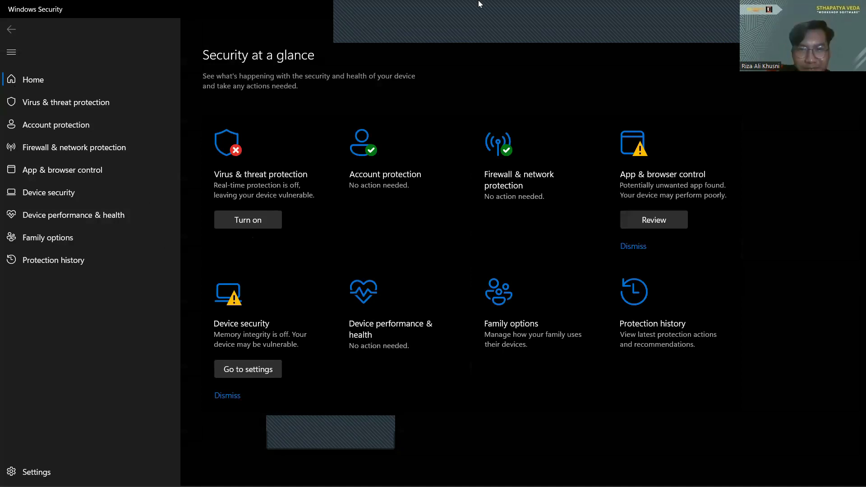
pyautogui.click(853, 8)
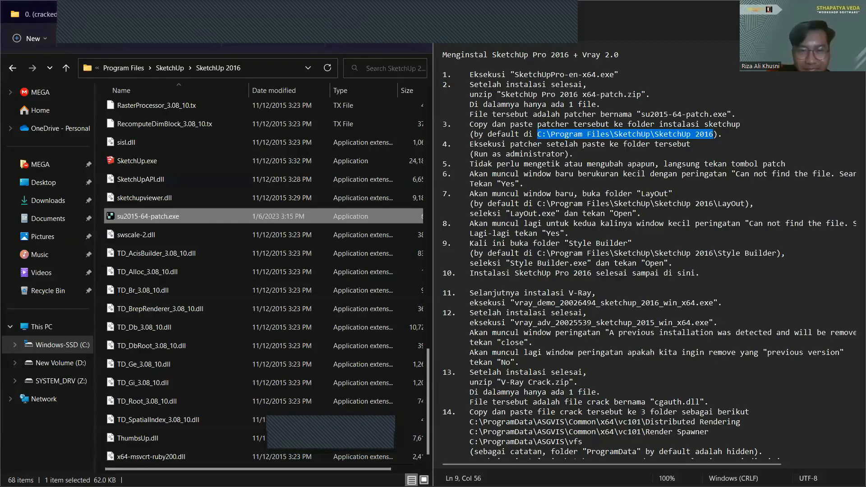
# Step: Show the desktop and expand the hidden system-tray icons
pyautogui.click(863, 474)
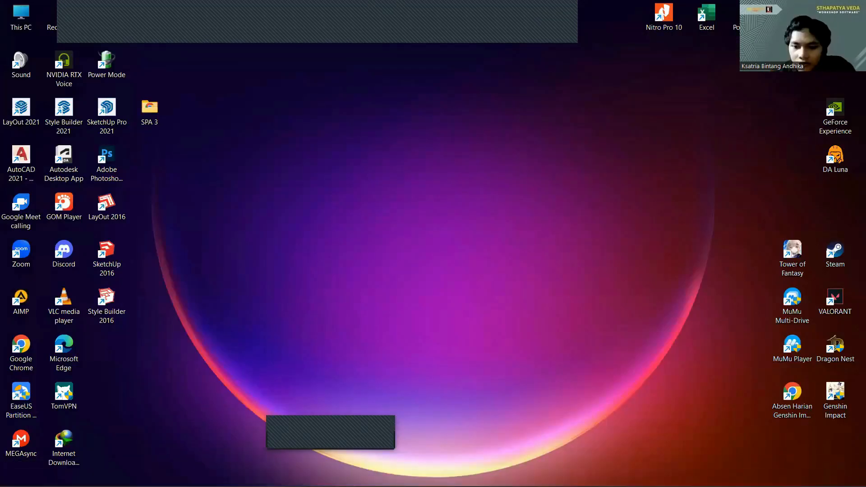
pyautogui.click(738, 474)
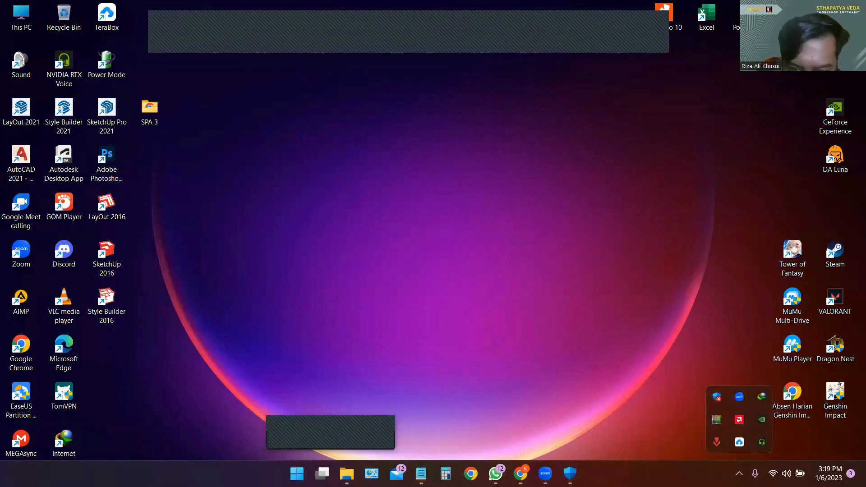
# Step: Open the Windows Security dashboard from the tray and view the virus protection settings
pyautogui.rightClick(719, 403)
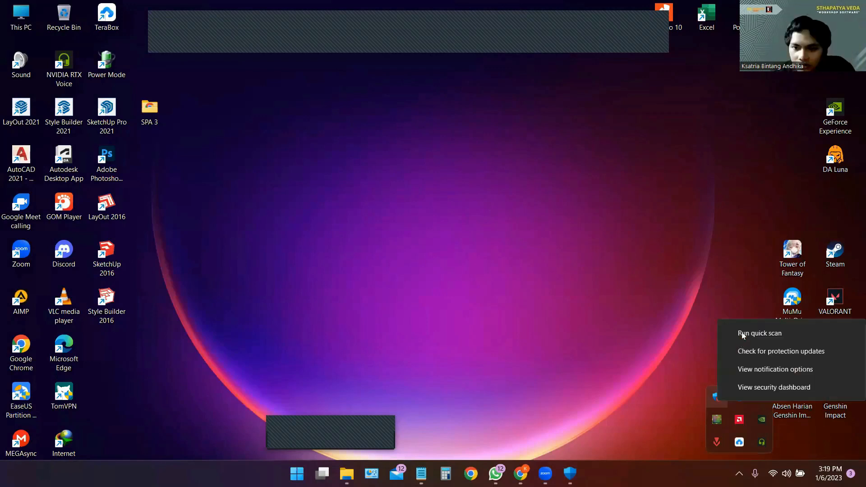
pyautogui.click(715, 361)
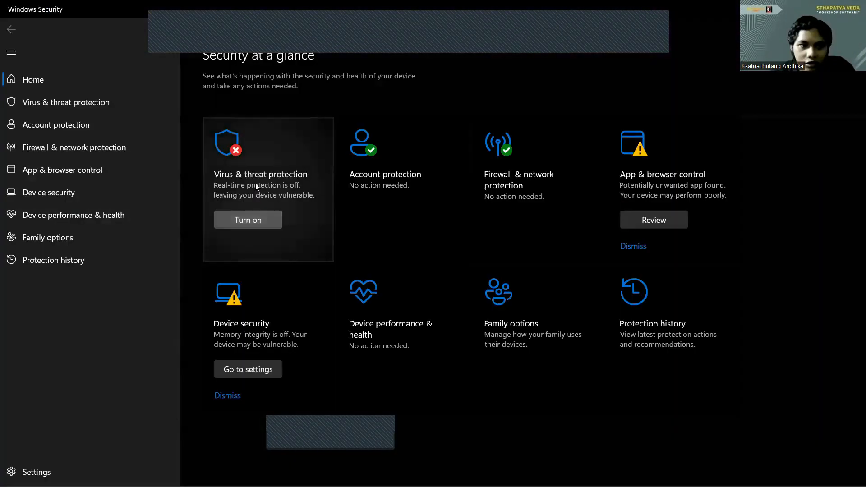
pyautogui.scroll(-3, 245, 310)
pyautogui.scroll(3, 245, 309)
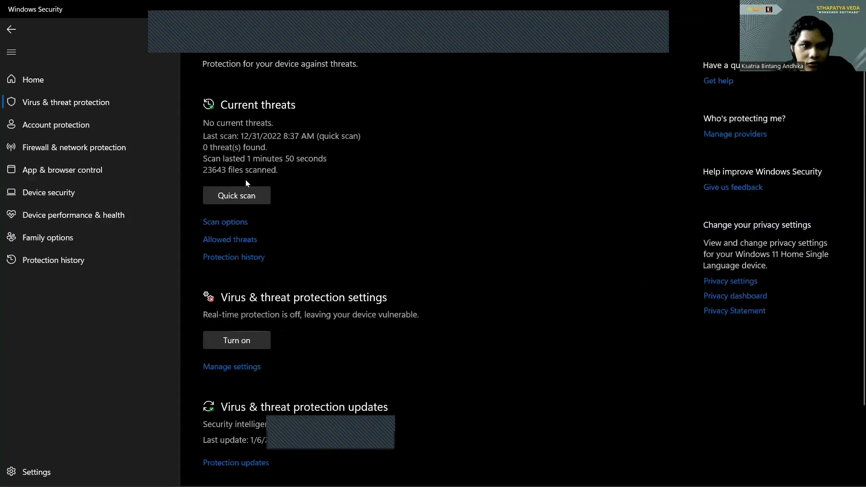
pyautogui.click(231, 368)
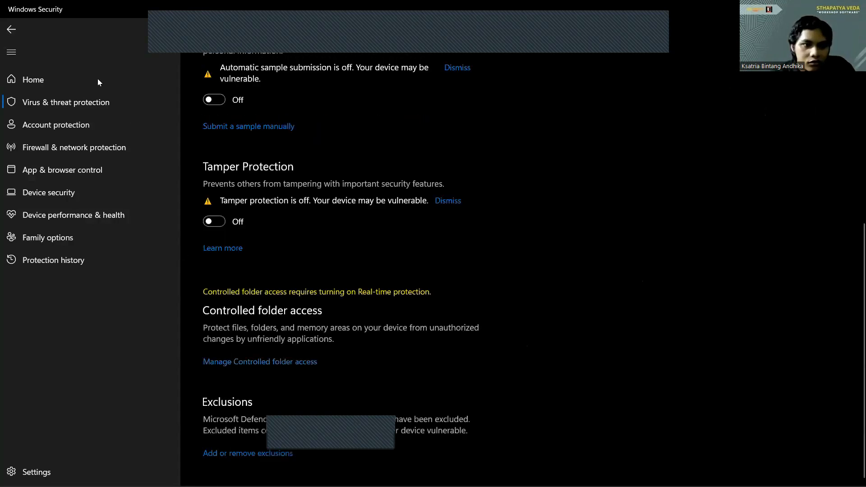
pyautogui.click(10, 28)
pyautogui.click(10, 28)
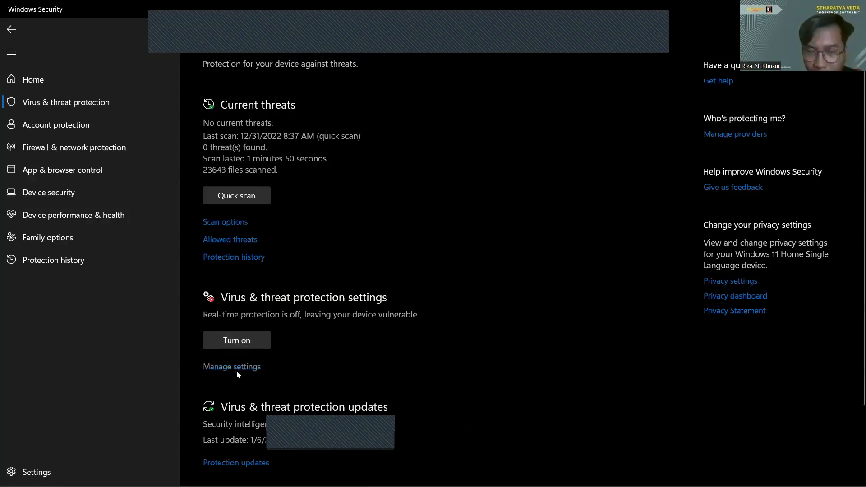
# Step: Check the ransomware protection and scan options pages, then return to Security at a glance
pyautogui.scroll(-2, 238, 375)
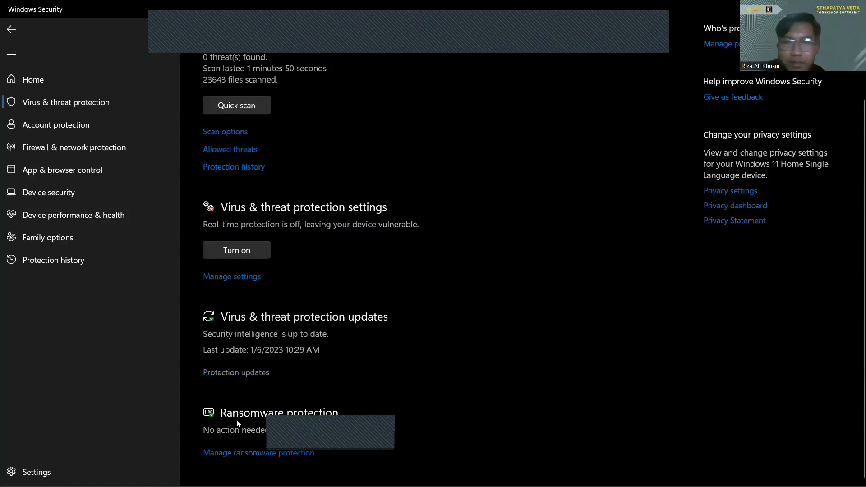
pyautogui.click(228, 453)
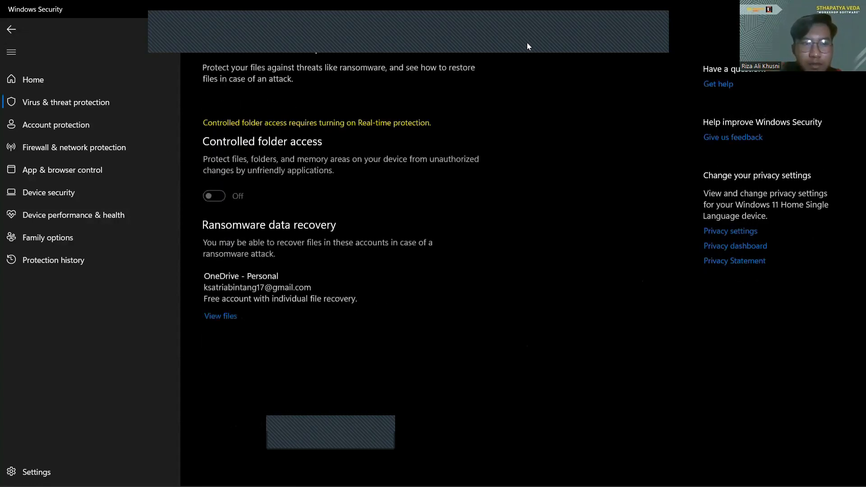
pyautogui.hotkey('alt', 'Left')
pyautogui.scroll(2, 218, 245)
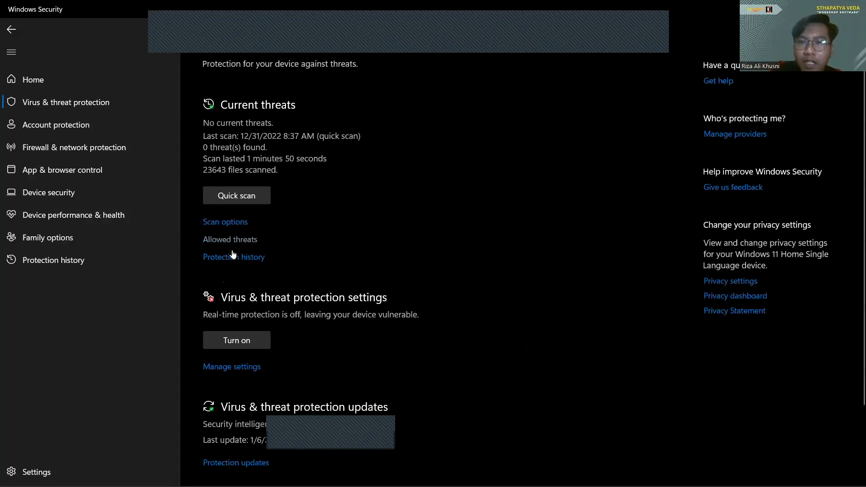
pyautogui.click(212, 225)
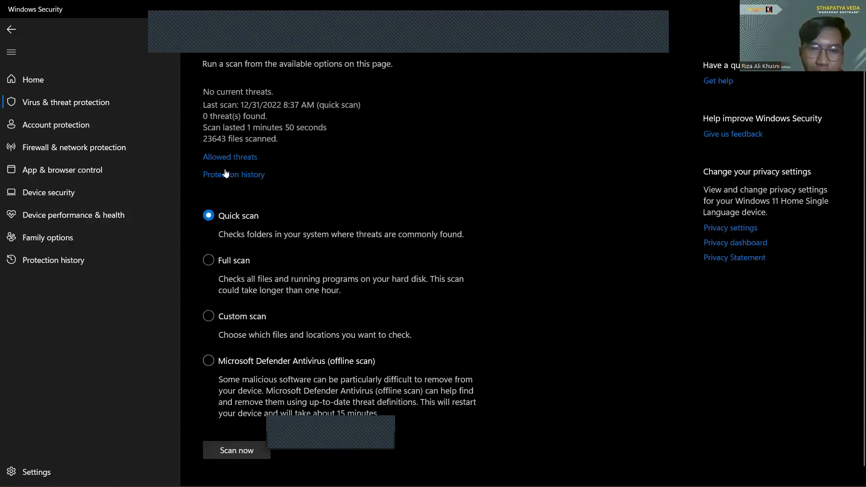
pyautogui.click(11, 31)
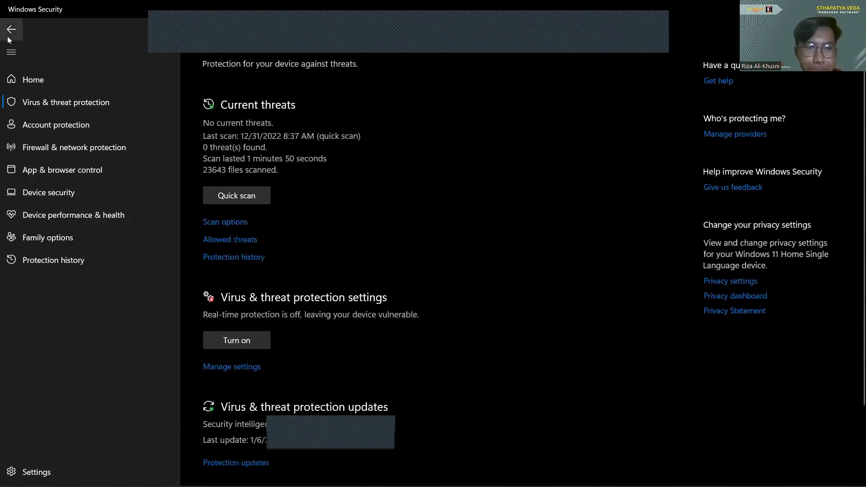
pyautogui.click(8, 38)
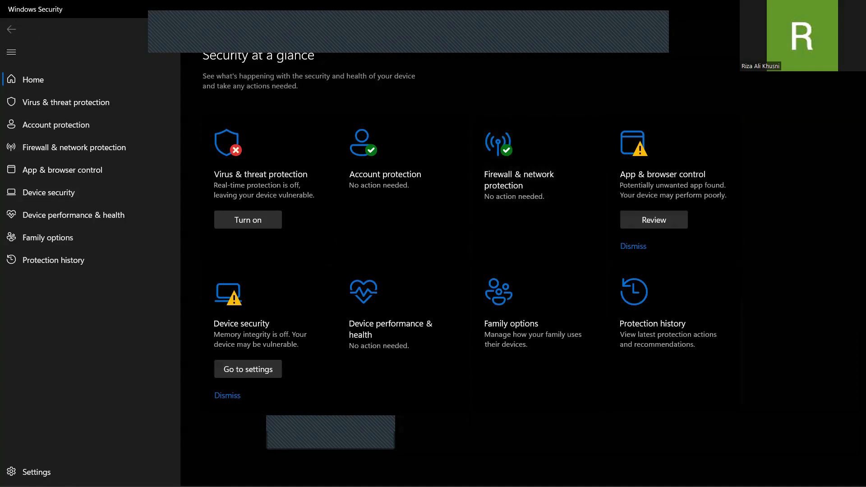
# Step: Minimize Windows Security and bring the Trimble SketchUp 2016 + VRay Explorer window forward
pyautogui.click(855, 9)
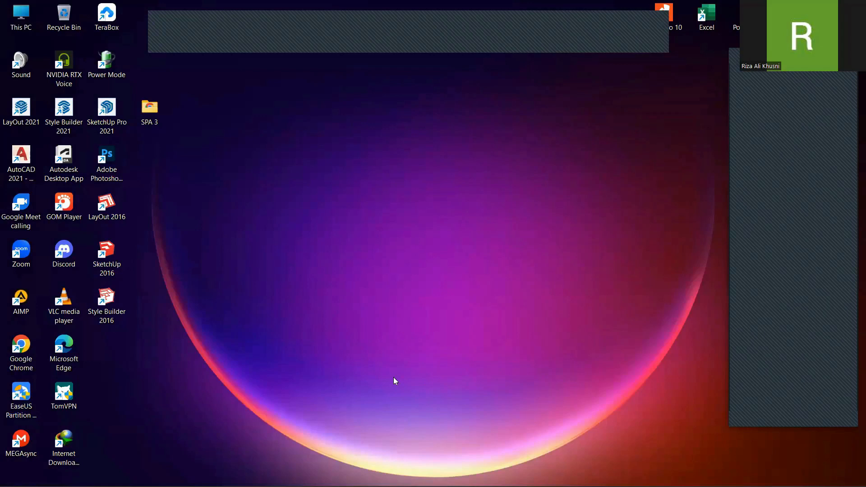
pyautogui.moveTo(718, 486)
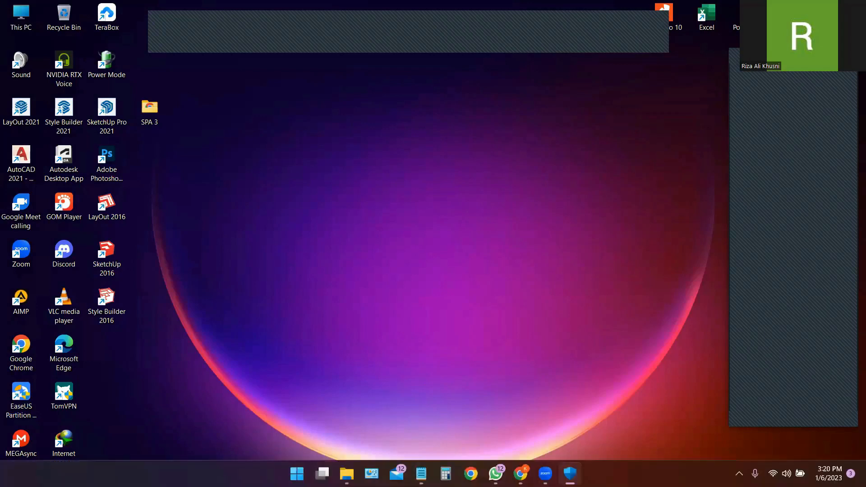
pyautogui.moveTo(346, 474)
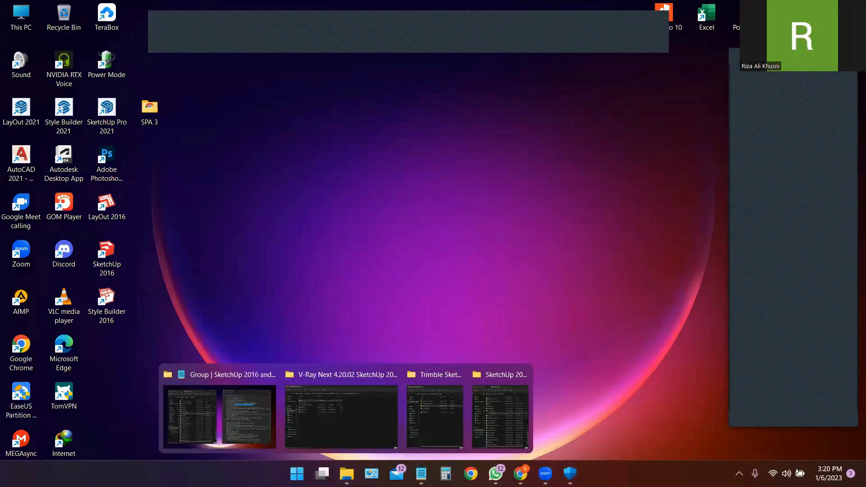
pyautogui.click(442, 417)
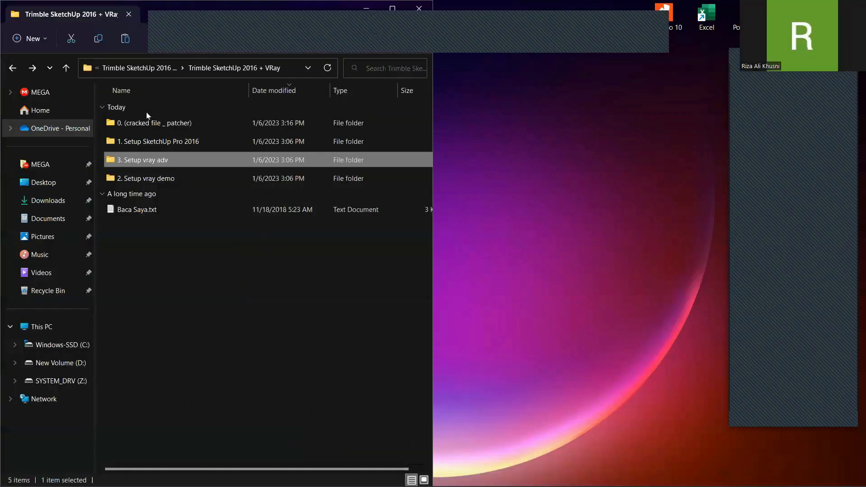
# Step: Open the 0. (cracked file _ patcher) folder and go back to the parent folder
pyautogui.doubleClick(138, 123)
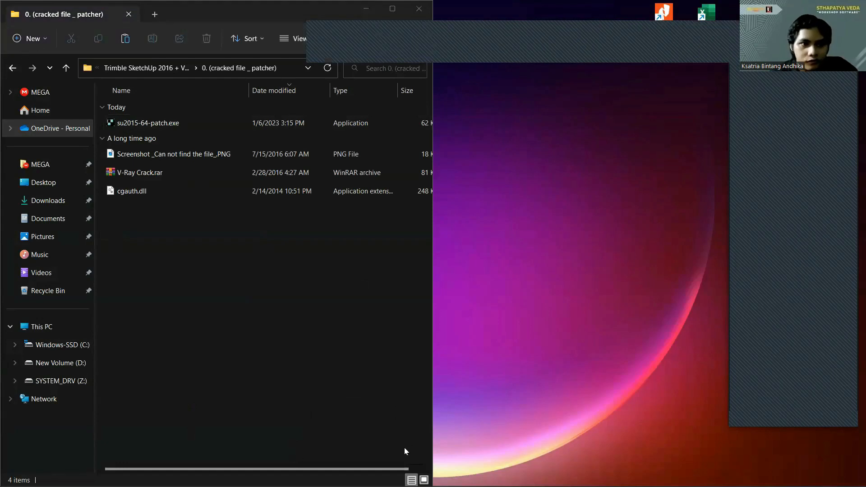
pyautogui.moveTo(389, 478)
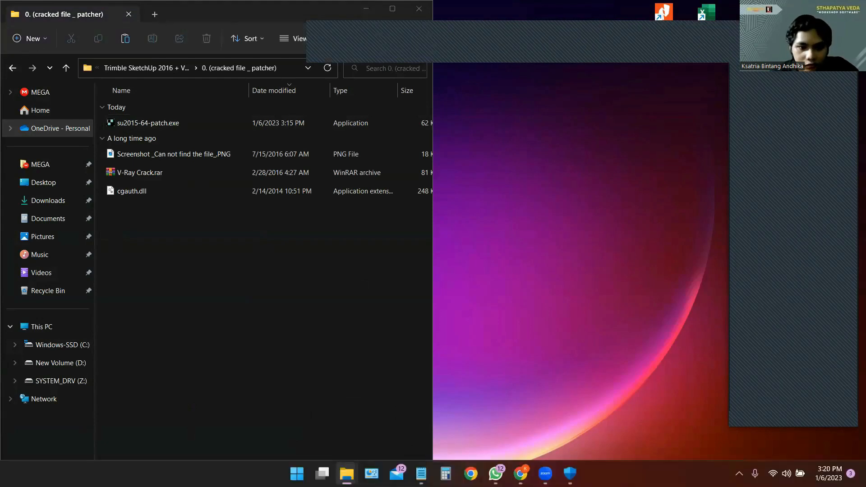
pyautogui.moveTo(347, 473)
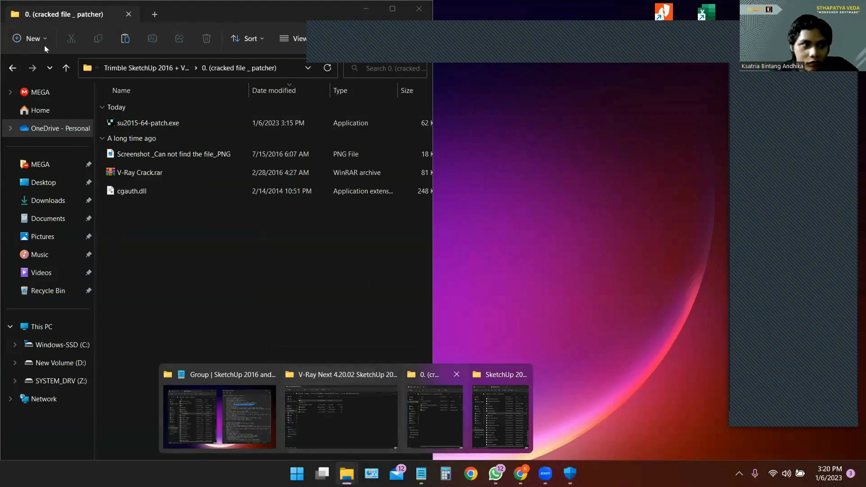
pyautogui.click(23, 69)
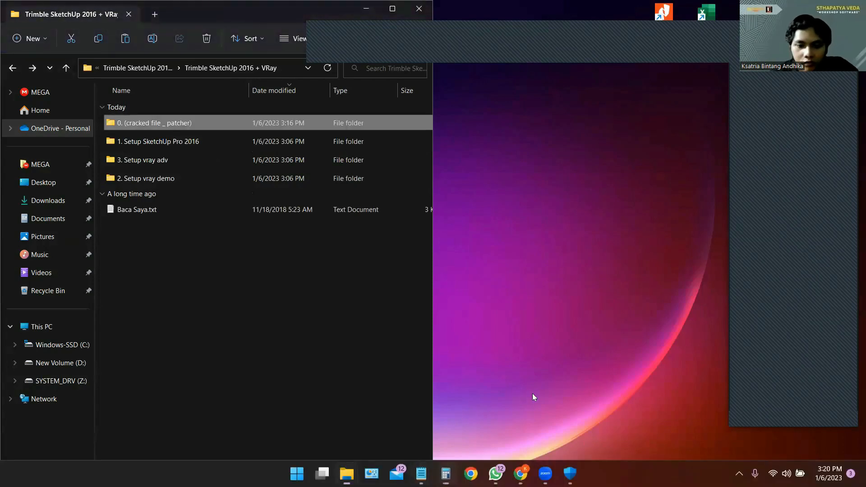
# Step: Select the SketchUp 2016 install path in the Baca Saya.txt instructions
pyautogui.click(542, 417)
pyautogui.moveTo(537, 134); pyautogui.dragTo(712, 136)
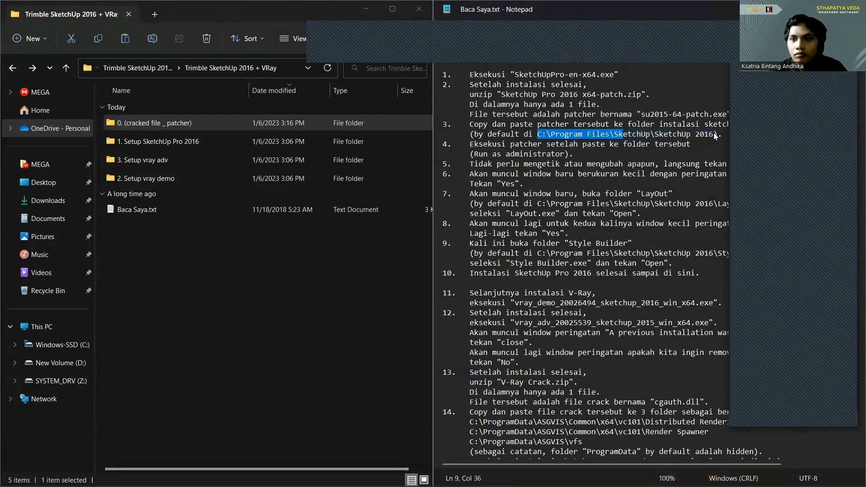
pyautogui.hotkey('shift', 'Left')
pyautogui.hotkey('shift', 'Right')
pyautogui.hotkey('ctrl', 'c')
# Step: Go to C:\Program Files\SketchUp\SketchUp 2016 in a new Explorer tab using the pasted path
pyautogui.click(155, 16)
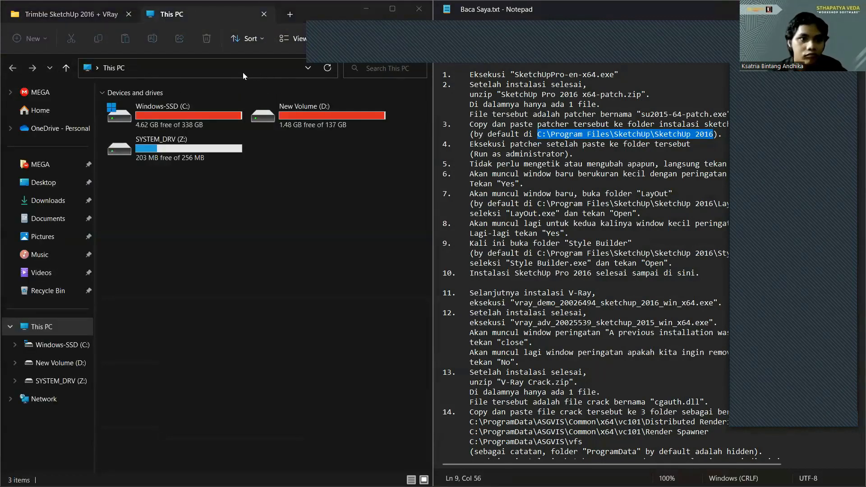
pyautogui.click(242, 73)
pyautogui.hotkey('ctrl', 'v')
pyautogui.press('Return')
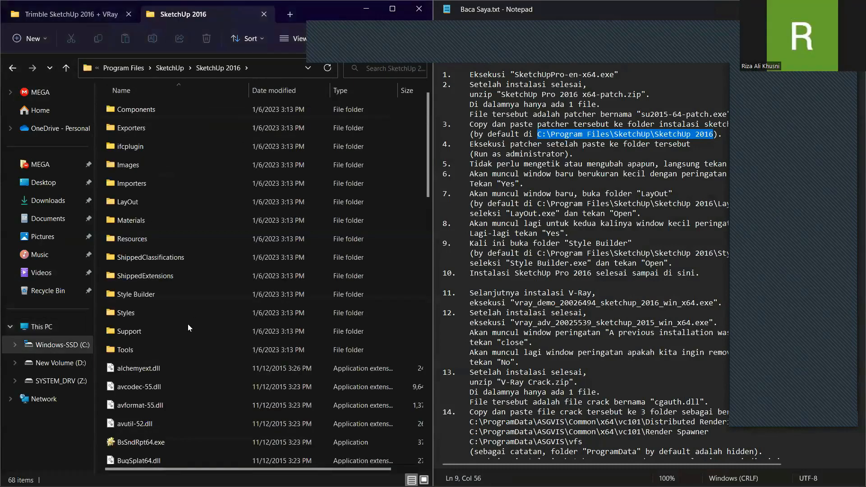
pyautogui.scroll(-5, 179, 370)
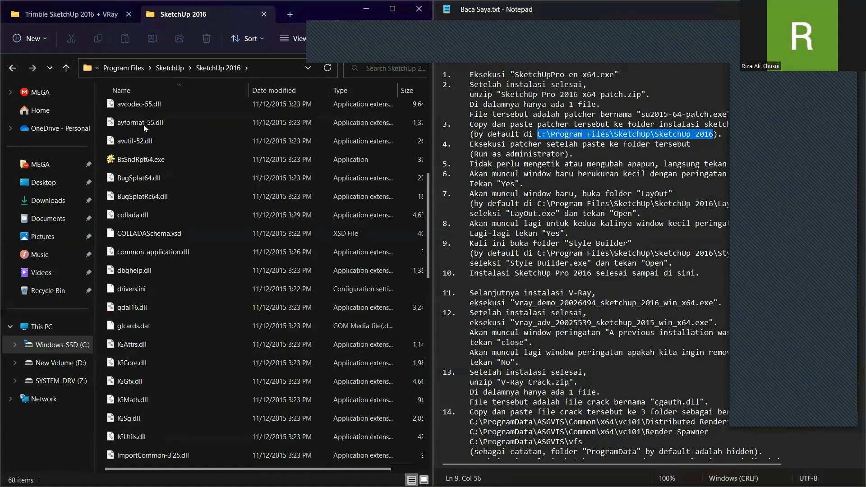
# Step: Paste su2015-64-patch.exe from the patcher folder into SketchUp 2016, replacing the existing copy
pyautogui.doubleClick(119, 123)
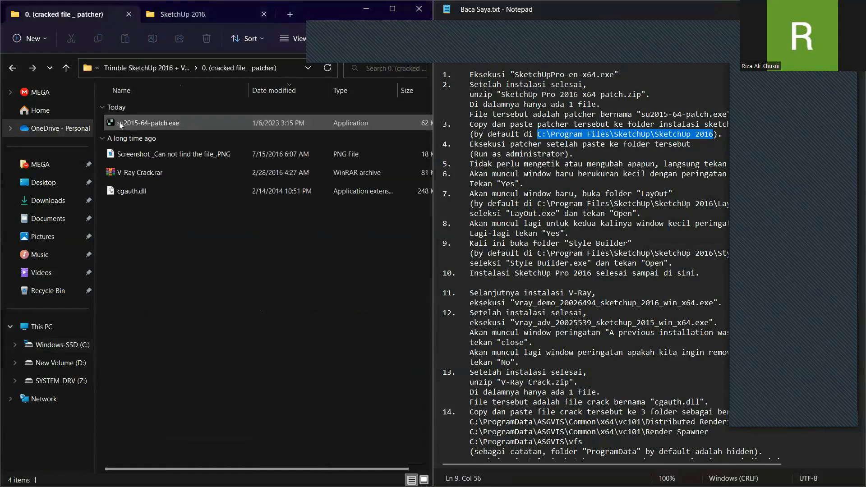
pyautogui.click(184, 15)
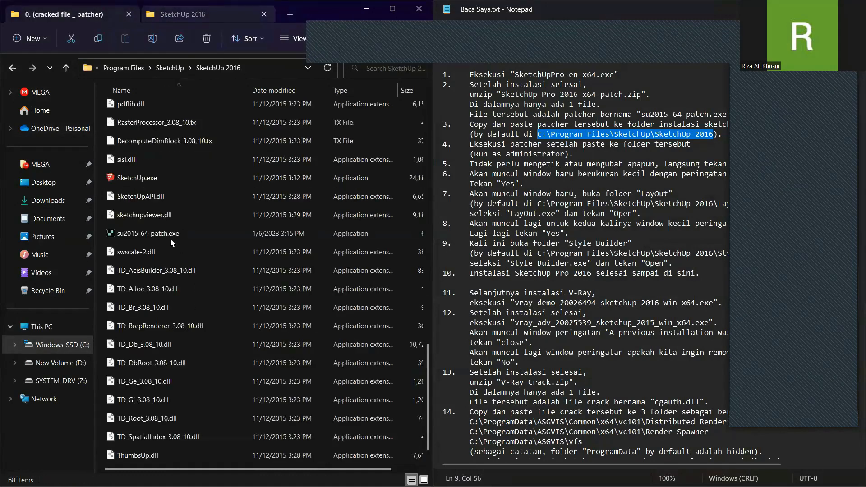
pyautogui.click(97, 234)
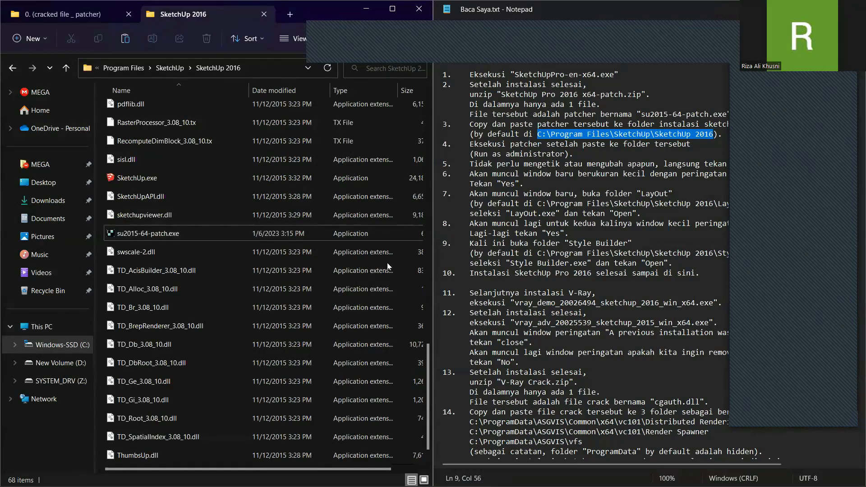
pyautogui.hotkey('ctrl', 'v')
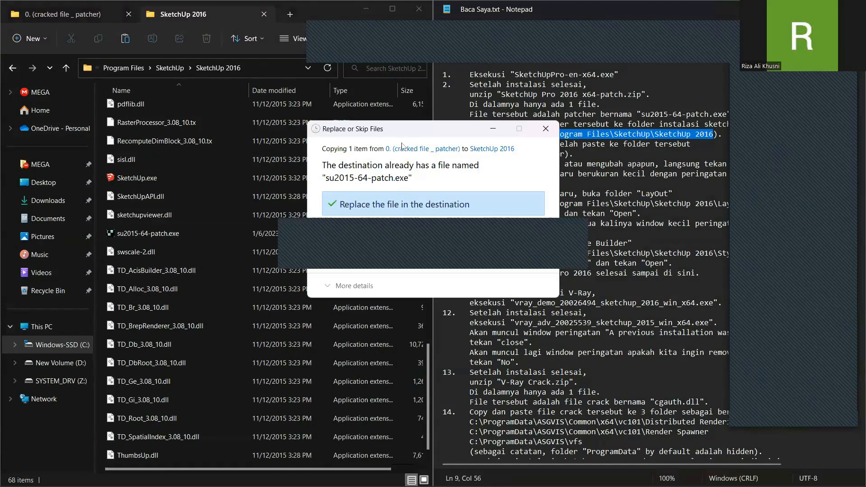
pyautogui.click(370, 205)
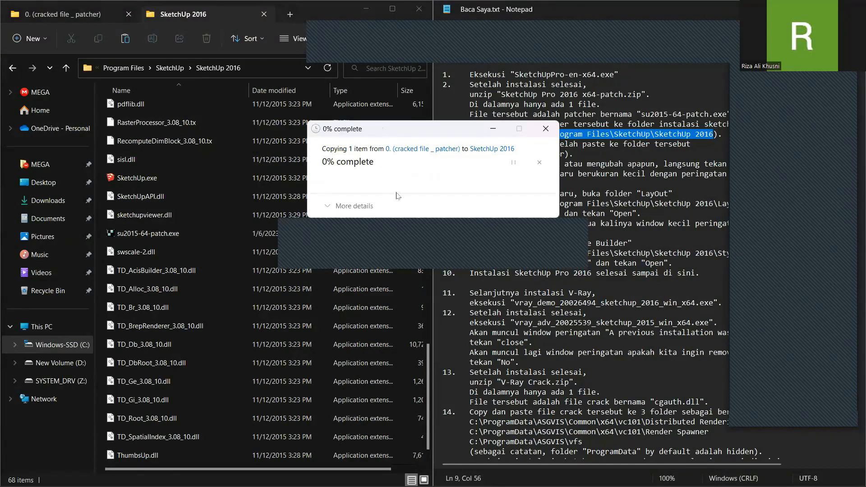
pyautogui.click(155, 236)
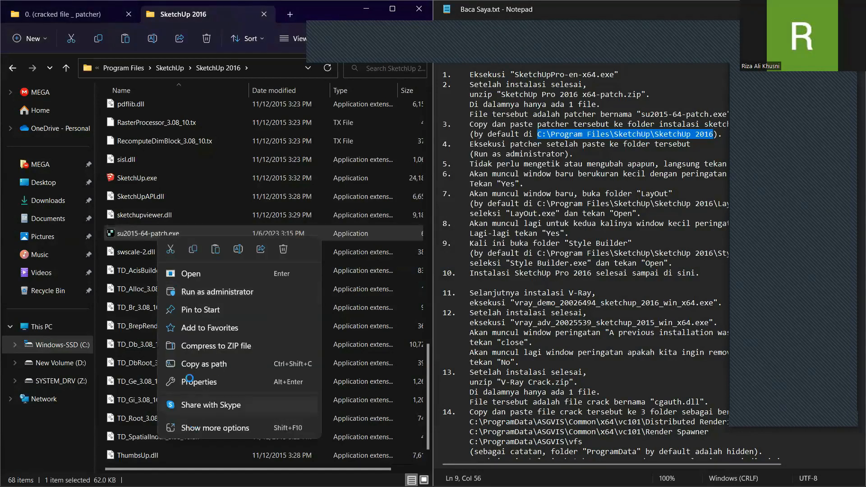
# Step: Run su2015-64-patch.exe as administrator, allowing it through SmartScreen via More info > Run anyway
pyautogui.click(208, 367)
pyautogui.hotkey('shift', 'F10')
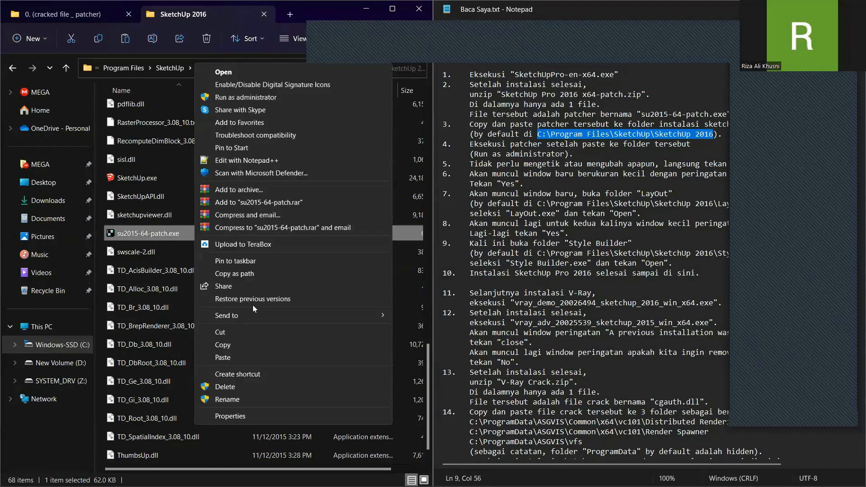
pyautogui.click(254, 97)
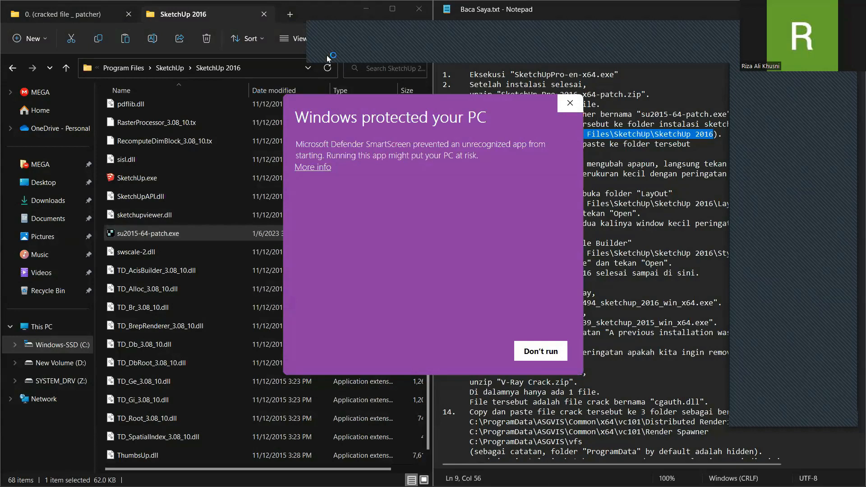
pyautogui.click(315, 169)
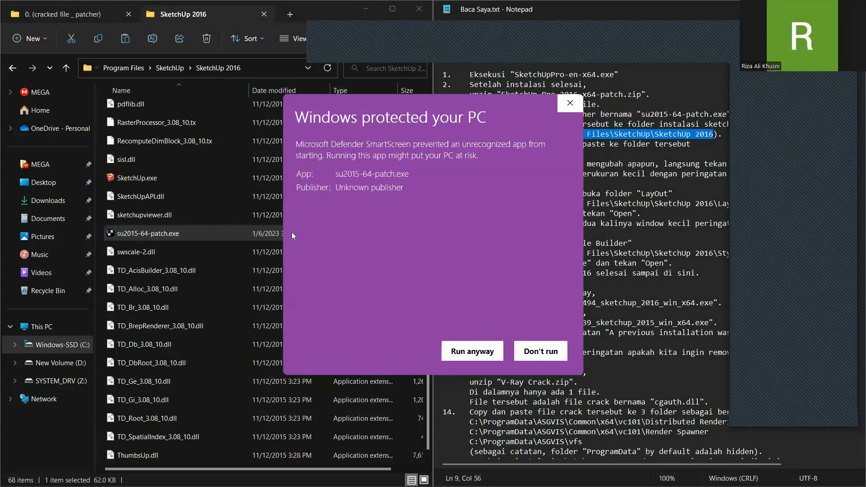
pyautogui.click(458, 353)
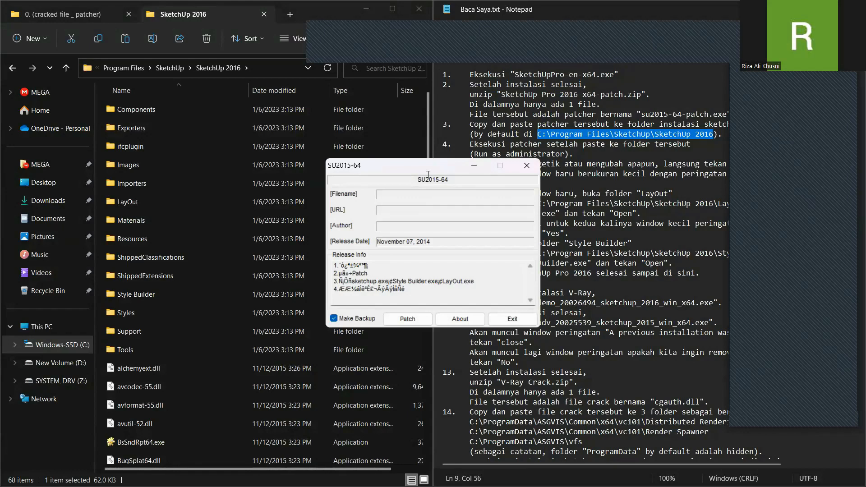
# Step: Start patching and supply LayOut.exe from the LayOut folder as the missing file
pyautogui.moveTo(428, 174); pyautogui.dragTo(270, 178)
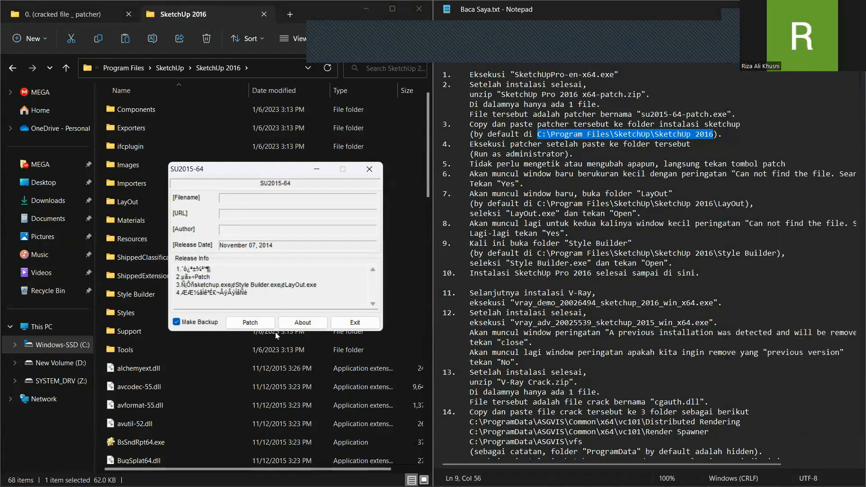
pyautogui.click(260, 323)
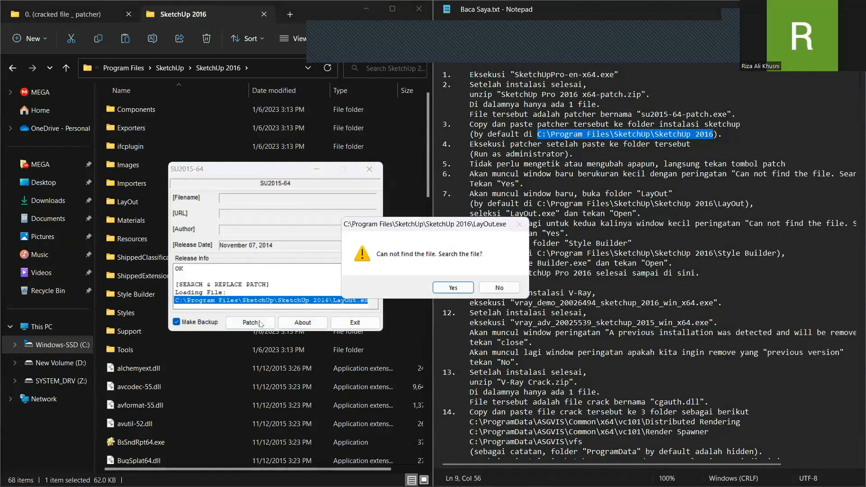
pyautogui.click(437, 291)
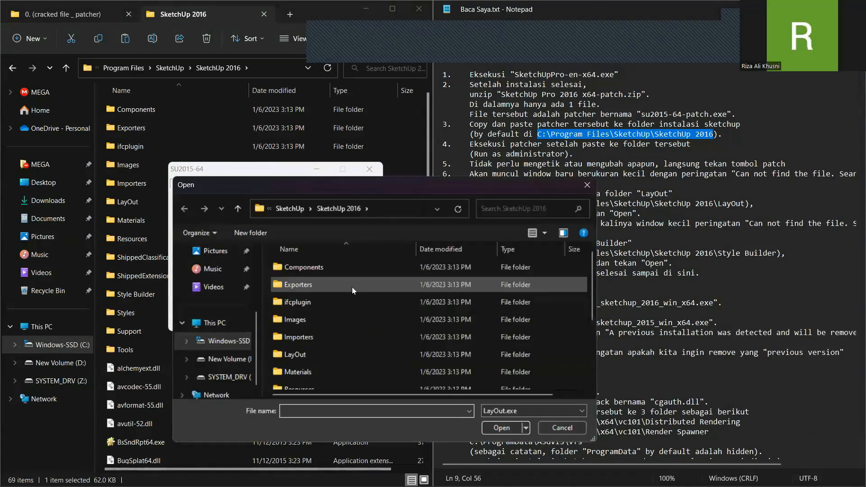
pyautogui.click(343, 356)
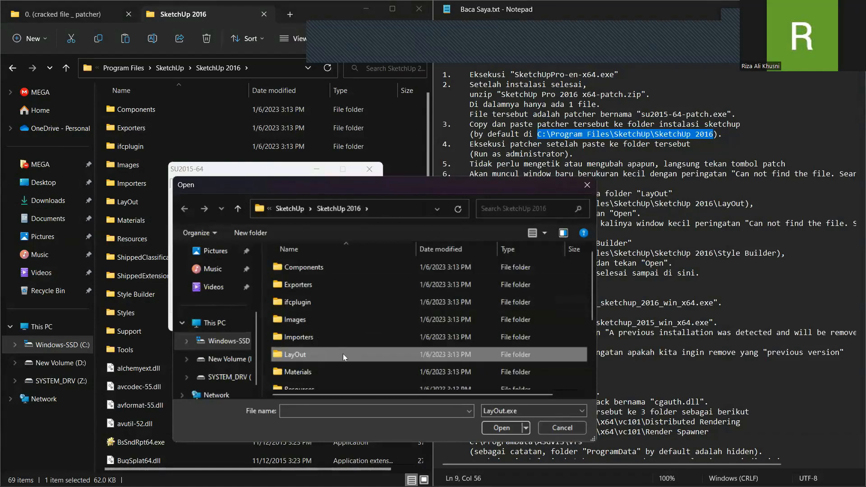
pyautogui.doubleClick(343, 354)
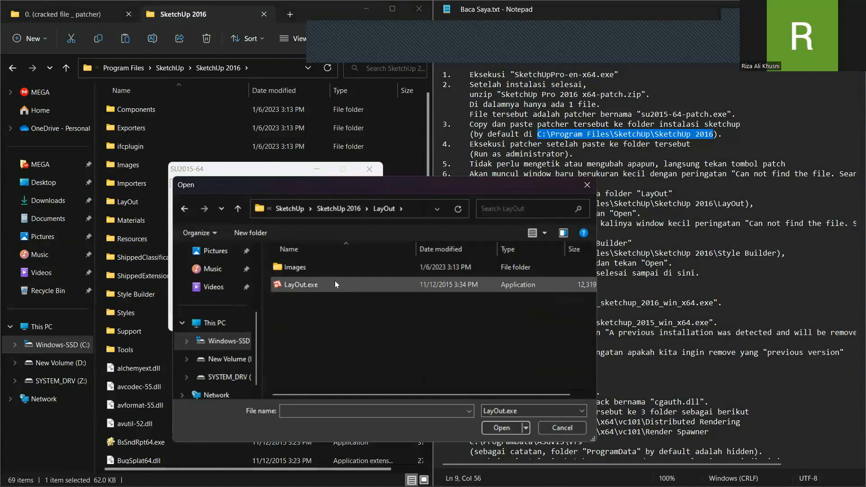
pyautogui.click(335, 283)
pyautogui.click(498, 429)
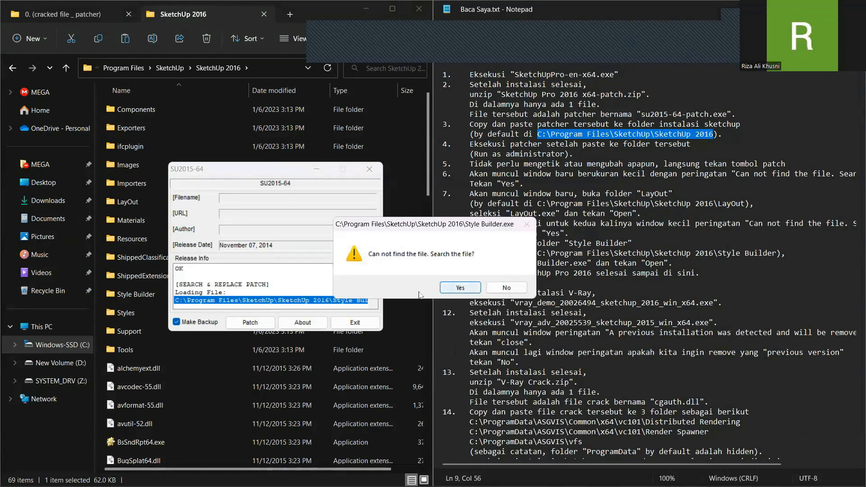
# Step: Supply Style Builder.exe from the SketchUp 2016 Style Builder folder, then close the finished patcher
pyautogui.press('Return')
pyautogui.moveTo(449, 186); pyautogui.dragTo(290, 145)
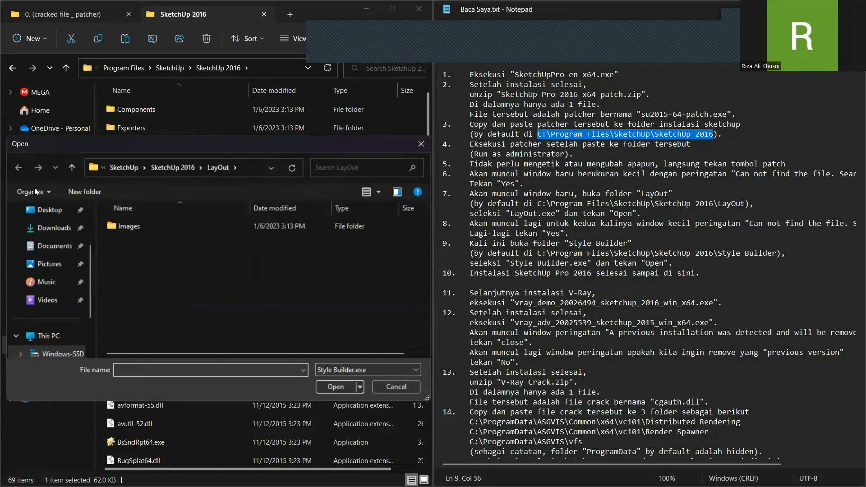
pyautogui.click(168, 168)
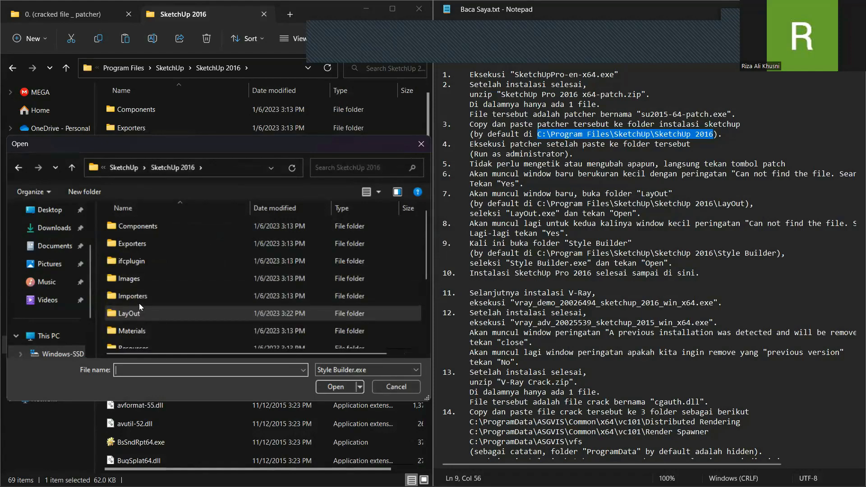
pyautogui.scroll(-3, 216, 266)
pyautogui.doubleClick(198, 284)
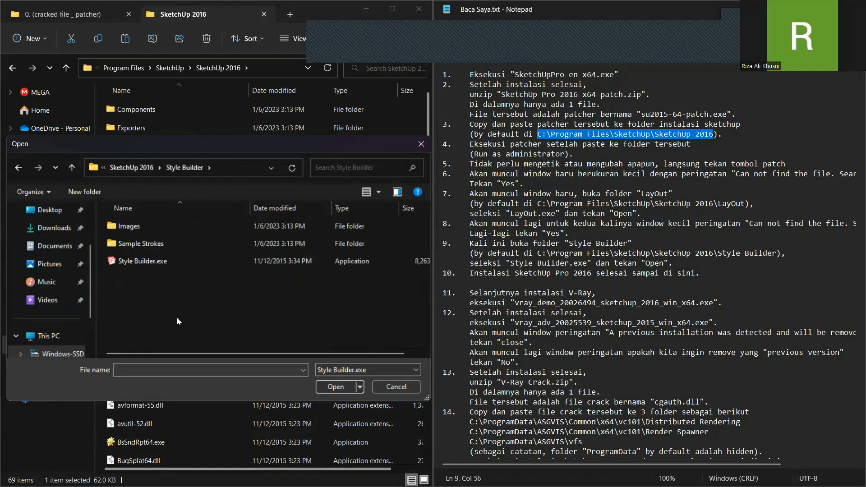
pyautogui.click(341, 388)
pyautogui.click(341, 388)
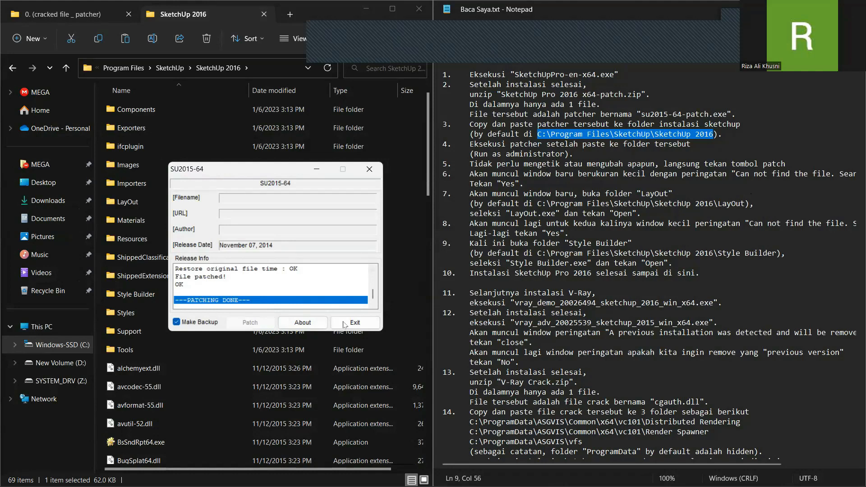
pyautogui.hotkey('alt', 'F4')
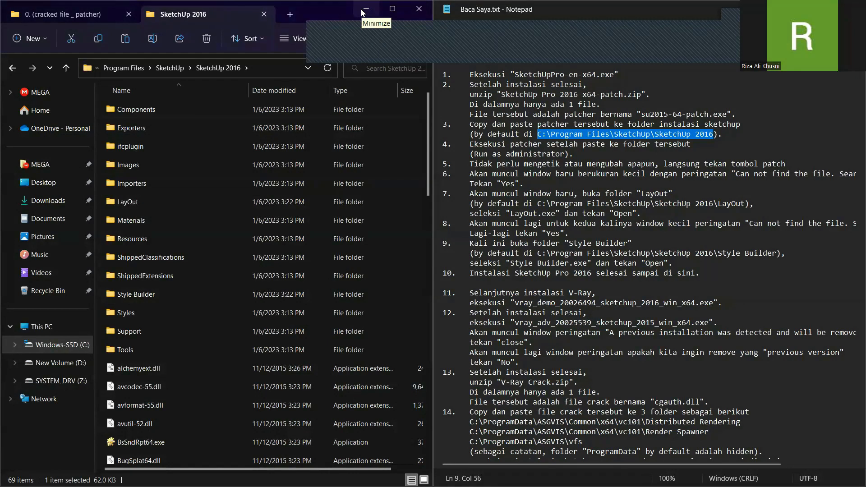
pyautogui.press('super')
# Step: Launch SketchUp from Windows search and accept the SketchUp License Agreement to continue
pyautogui.write('spotify')
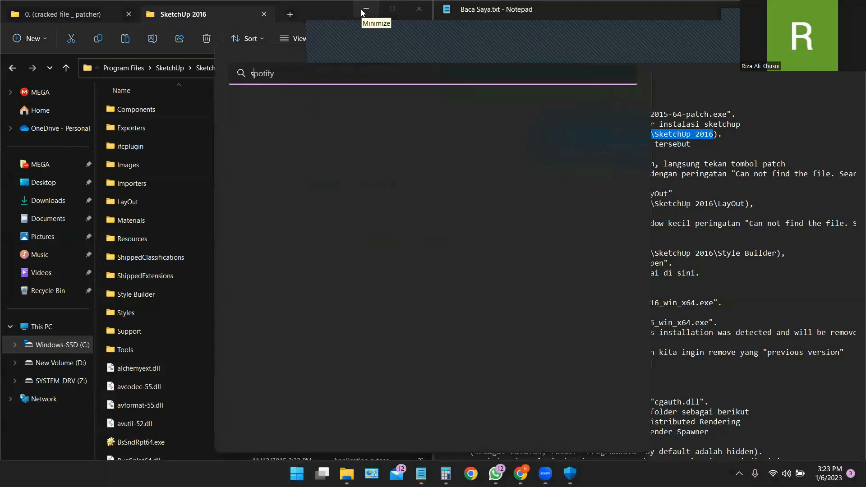
pyautogui.write('ket')
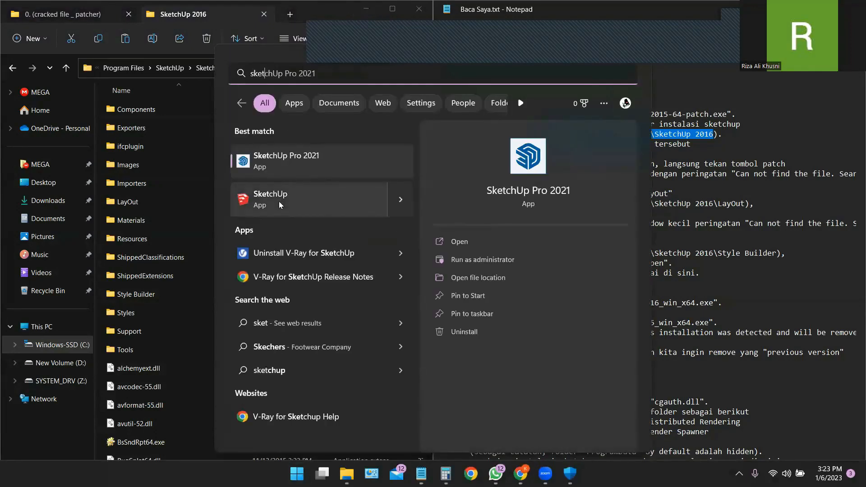
pyautogui.click(280, 202)
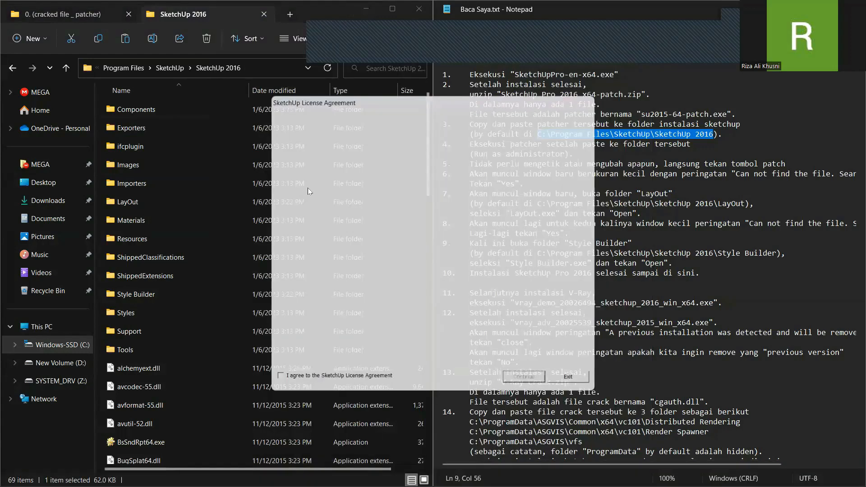
pyautogui.moveTo(428, 100); pyautogui.dragTo(264, 101)
pyautogui.click(178, 385)
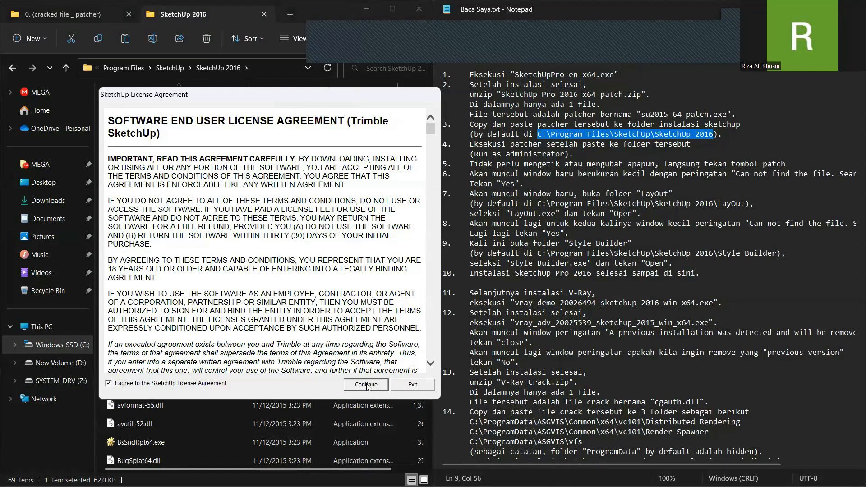
pyautogui.click(366, 384)
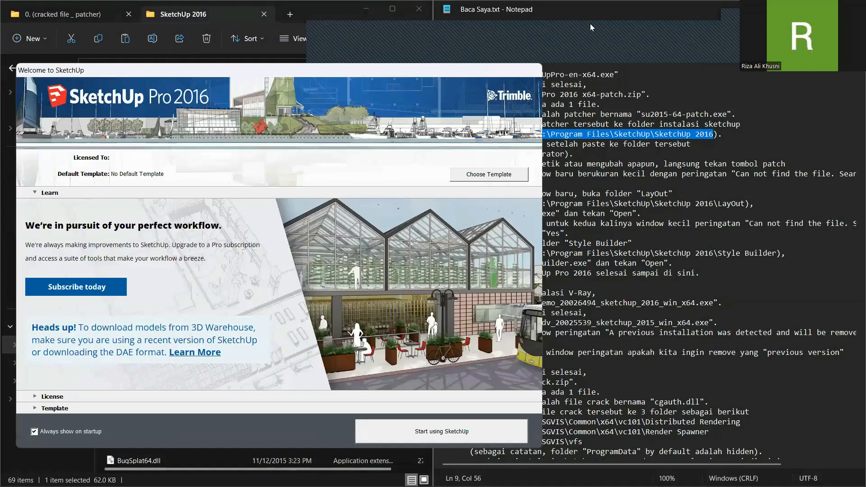
# Step: Pick Architectural Design - Millimeters from the Welcome window's template list
pyautogui.click(673, 21)
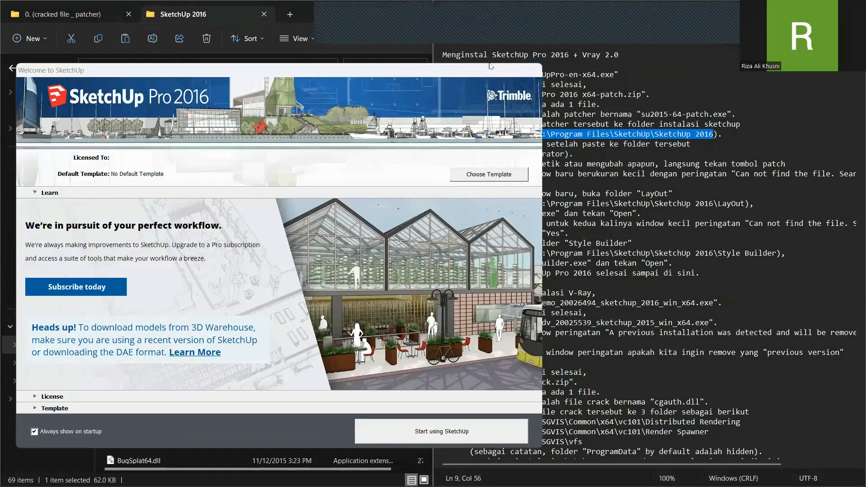
pyautogui.click(453, 72)
pyautogui.moveTo(453, 72); pyautogui.dragTo(343, 55)
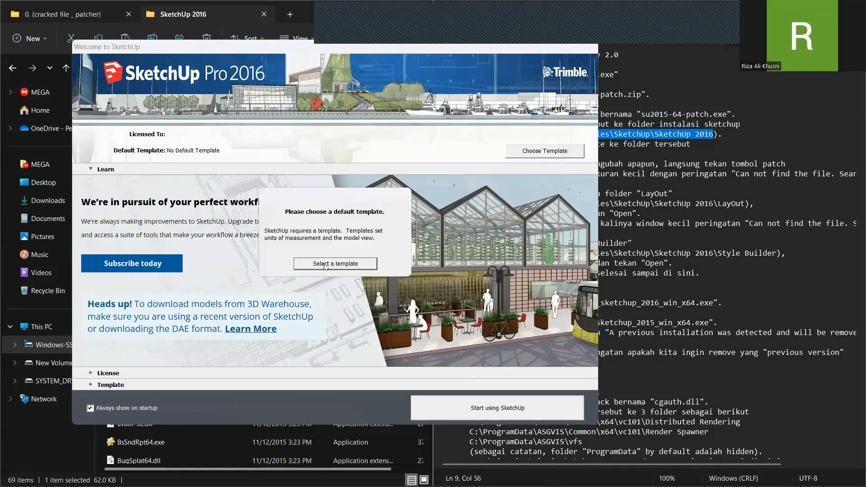
pyautogui.click(325, 265)
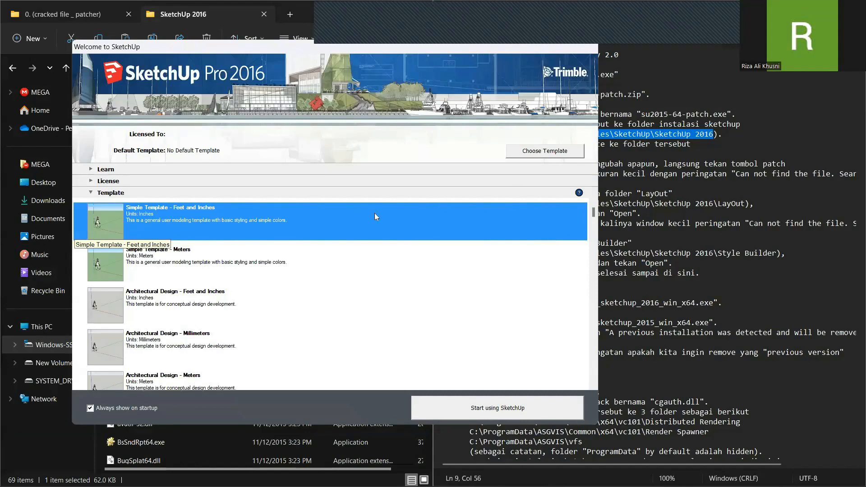
pyautogui.scroll(-1, 263, 342)
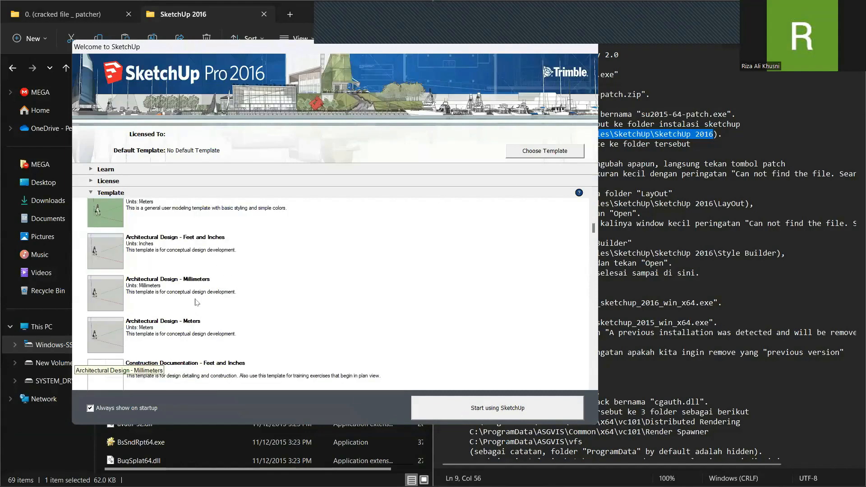
pyautogui.scroll(1, 172, 353)
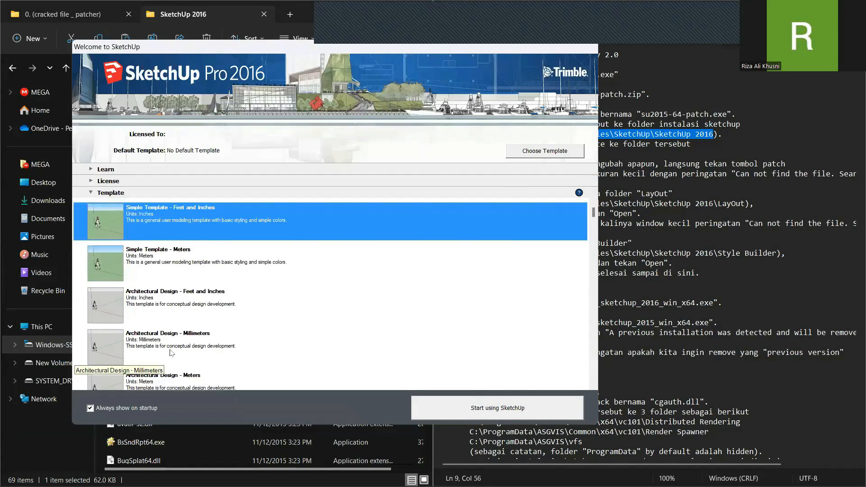
pyautogui.scroll(-1, 171, 353)
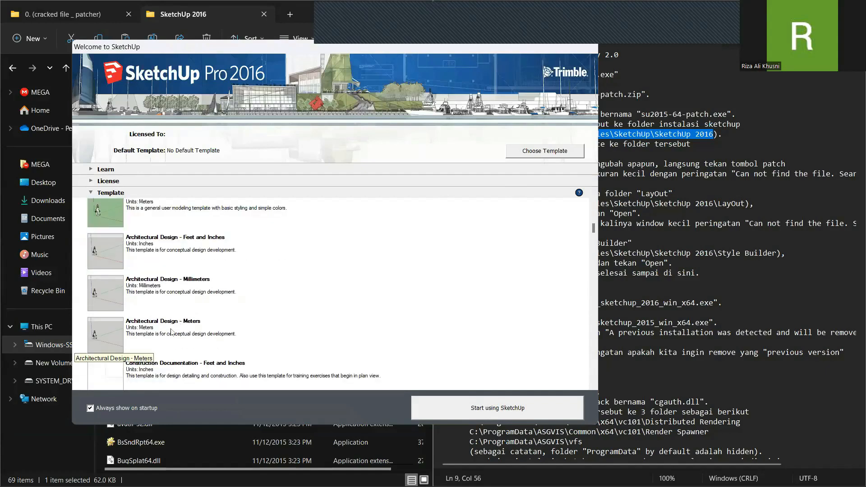
pyautogui.click(178, 293)
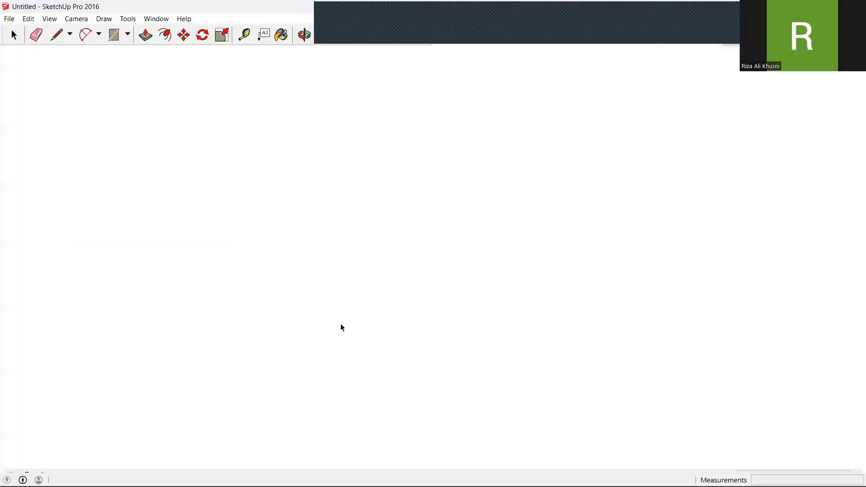
# Step: Orbit and pan around the scale figure in the new model, then switch back to File Explorer
pyautogui.scroll(-1, 314, 283)
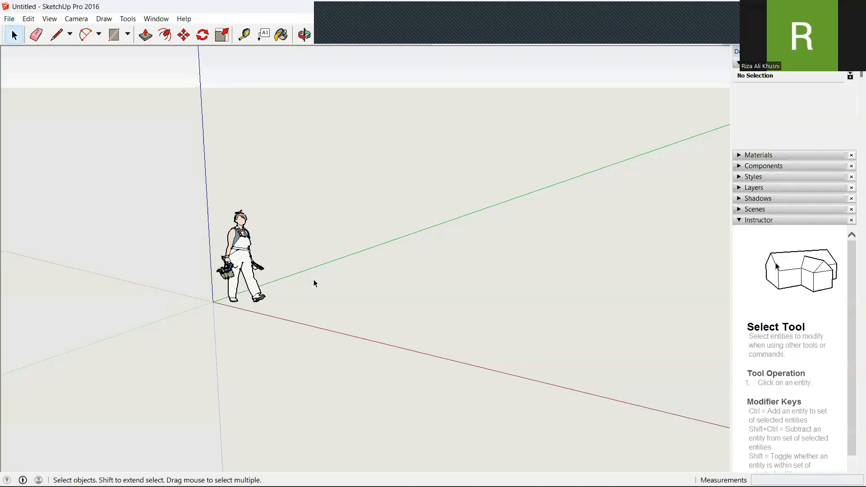
pyautogui.moveTo(343, 276); pyautogui.dragTo(383, 284)
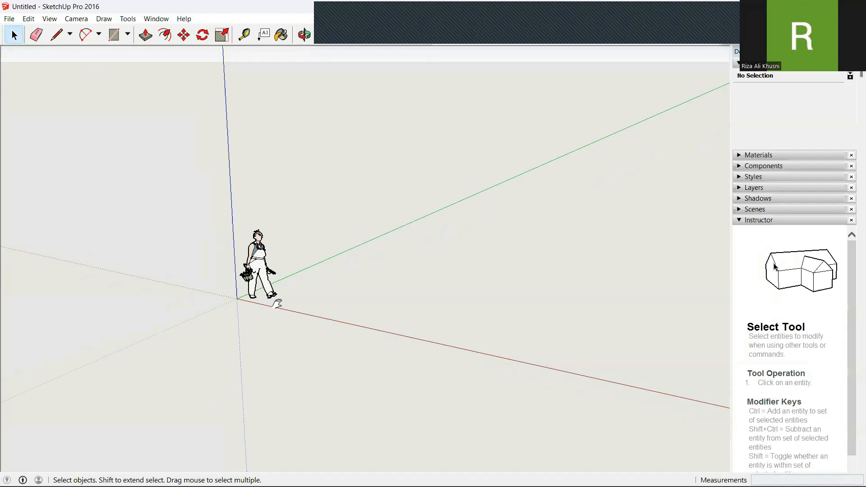
pyautogui.moveTo(278, 304); pyautogui.dragTo(256, 314)
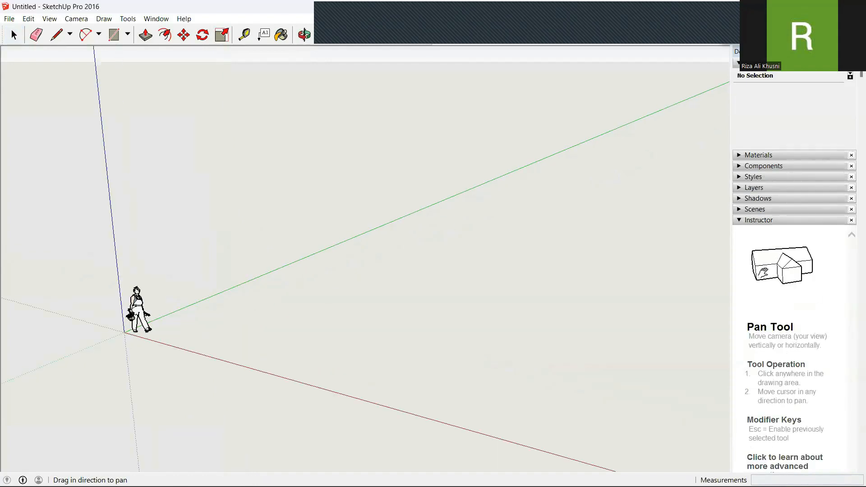
pyautogui.hotkey('alt', 'Tab')
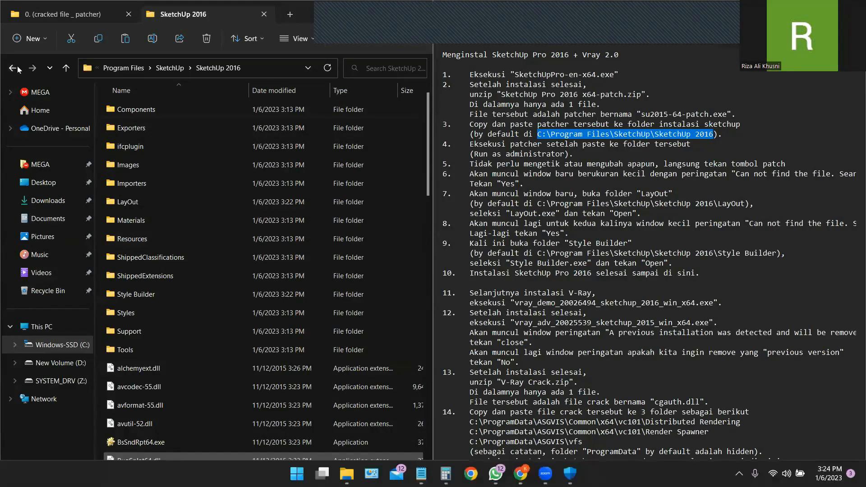
# Step: Browse the Trimble SketchUp 2016 + VRay folders, looking into 3. Setup vray adv
pyautogui.click(76, 18)
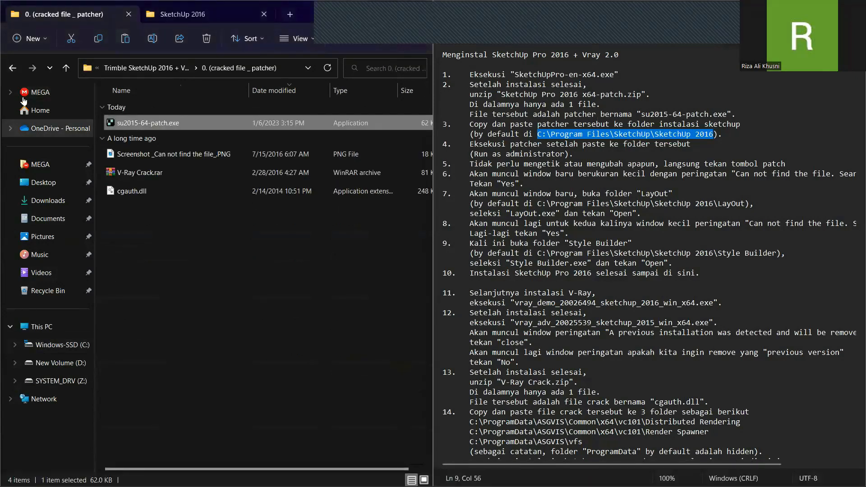
pyautogui.click(13, 69)
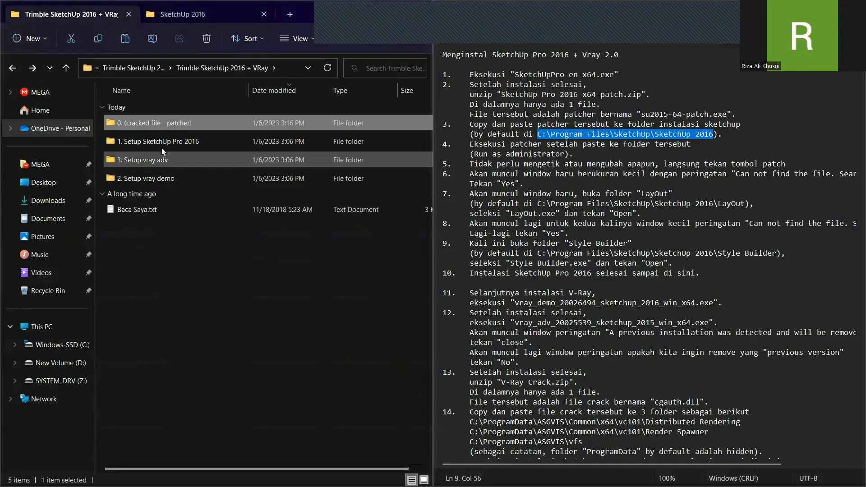
pyautogui.doubleClick(135, 159)
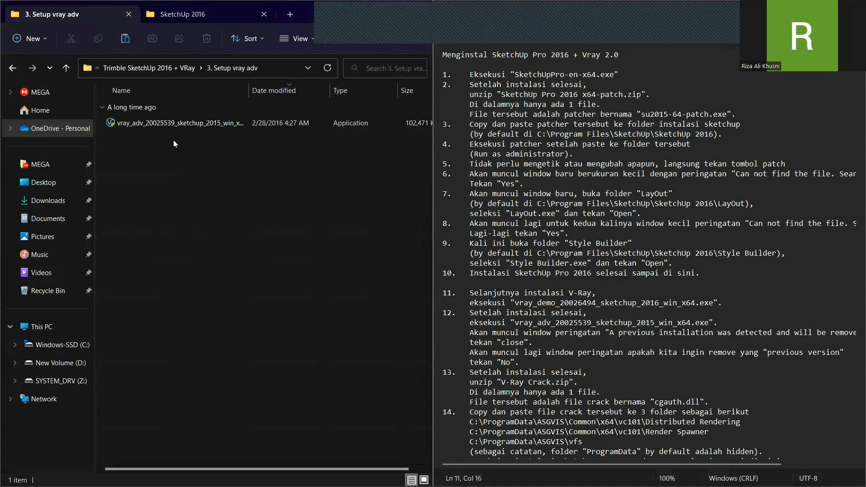
pyautogui.click(147, 127)
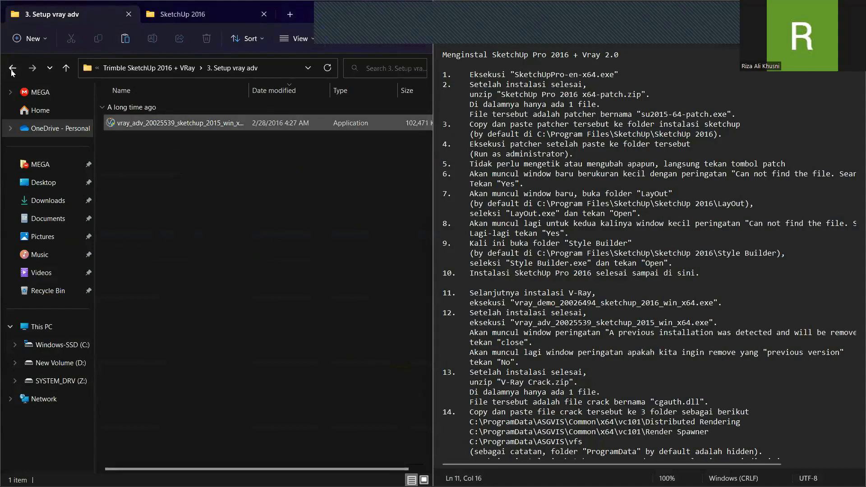
# Step: Open 2. Setup vray demo and run the vray_demo installer as administrator
pyautogui.click(12, 68)
pyautogui.click(163, 180)
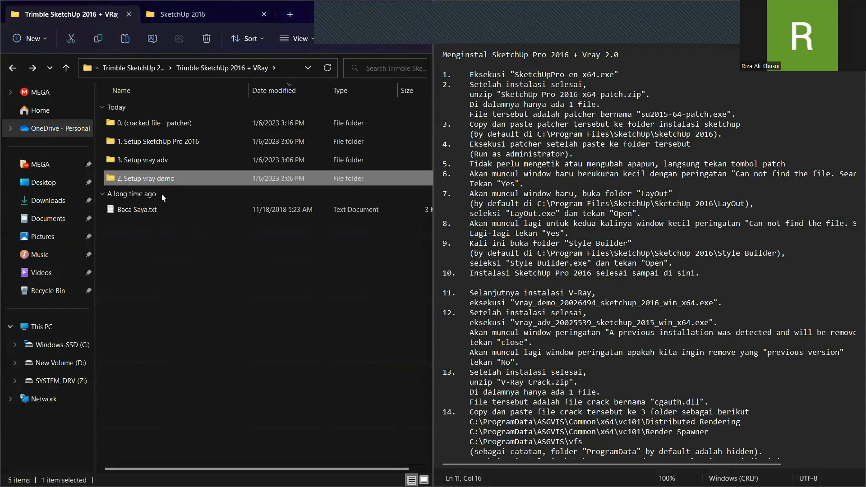
pyautogui.press('Return')
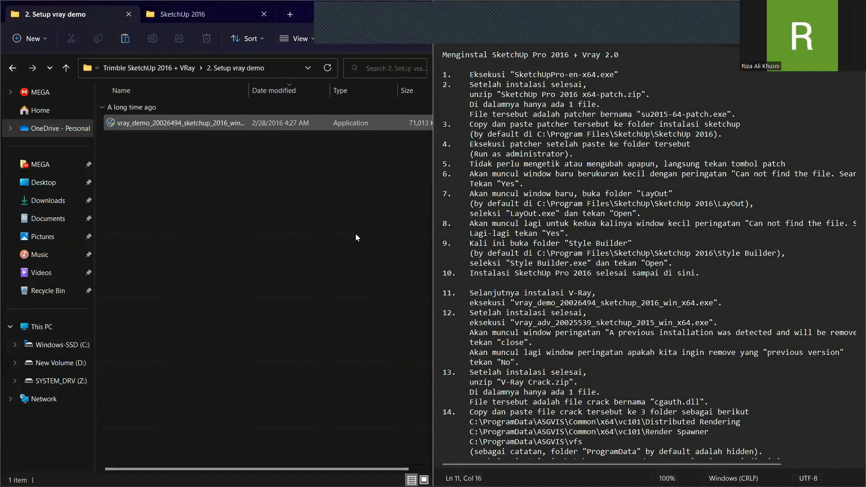
pyautogui.hotkey('shift', 'F10')
pyautogui.click(181, 182)
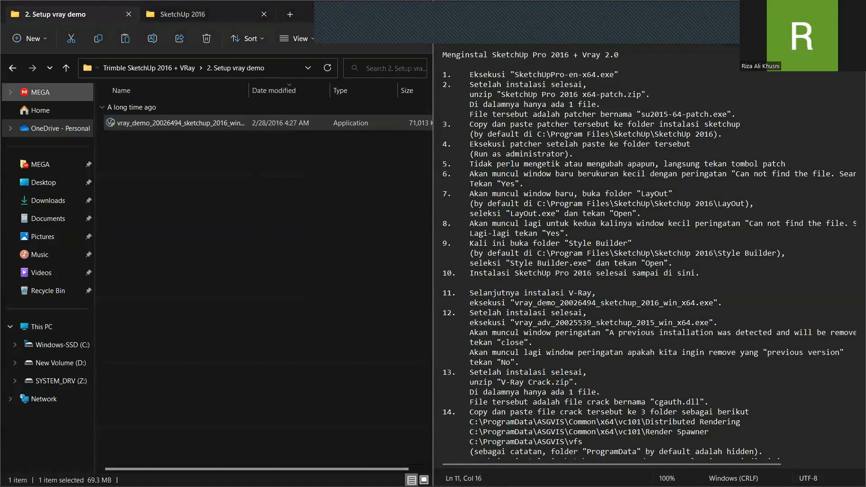
pyautogui.moveTo(478, 486)
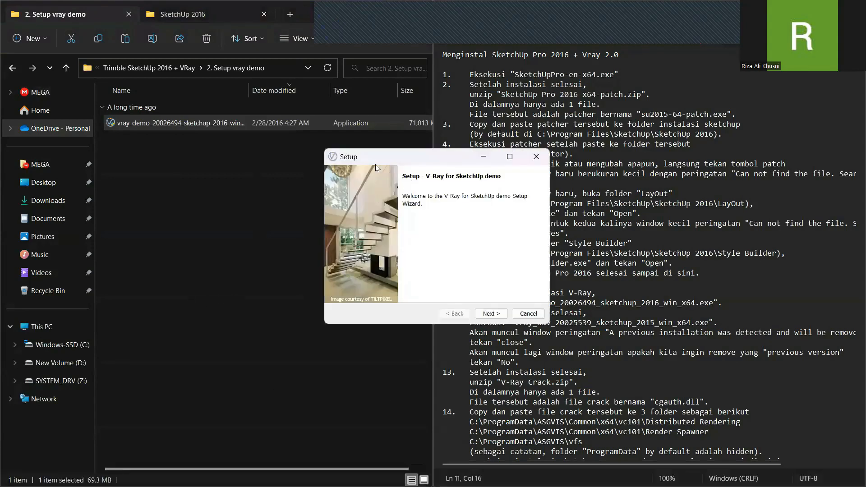
# Step: Accept the V-Ray licence and keep all four components to reach Ready to Install
pyautogui.moveTo(377, 166); pyautogui.dragTo(218, 197)
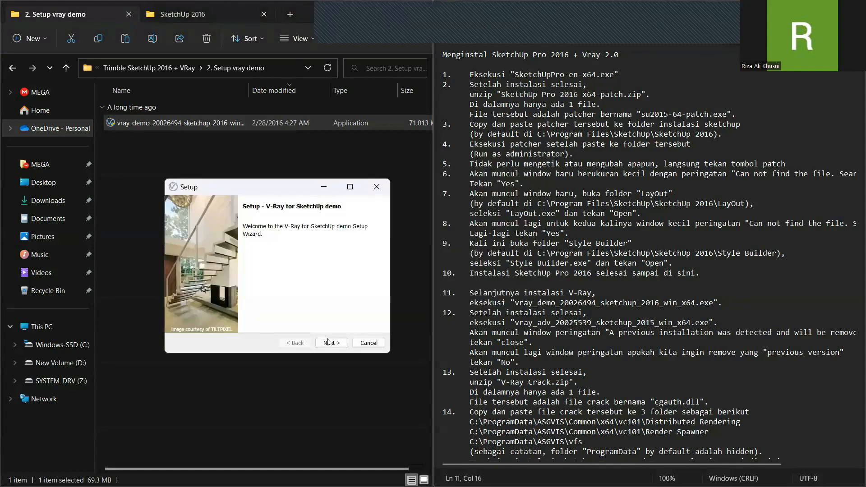
pyautogui.click(329, 342)
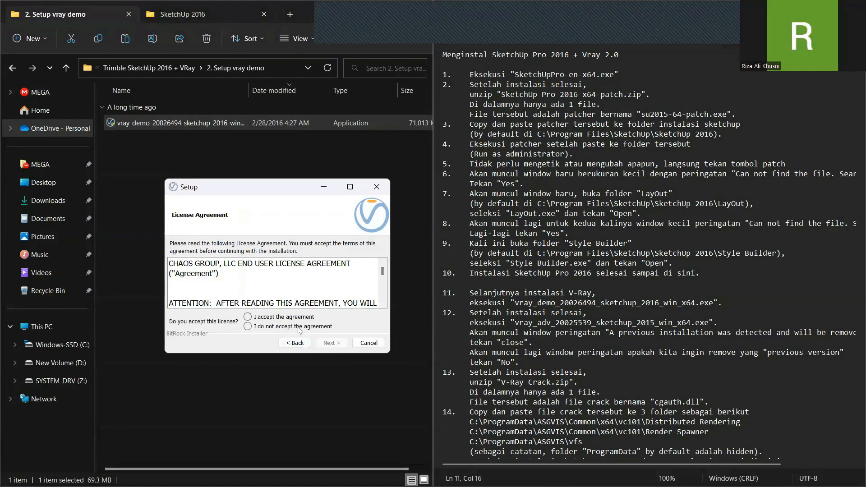
pyautogui.click(309, 317)
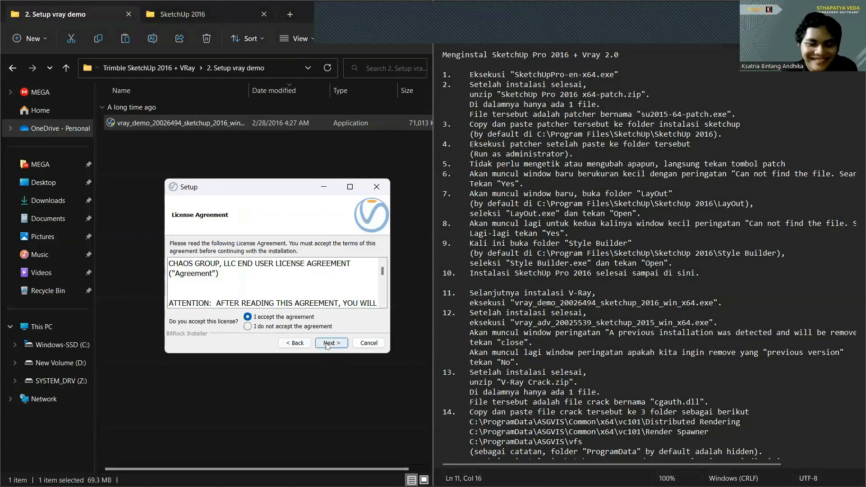
pyautogui.click(328, 344)
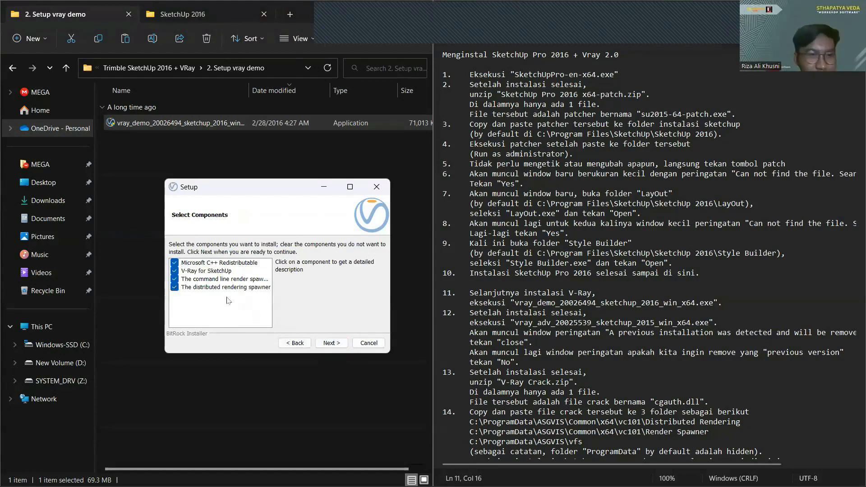
pyautogui.click(323, 344)
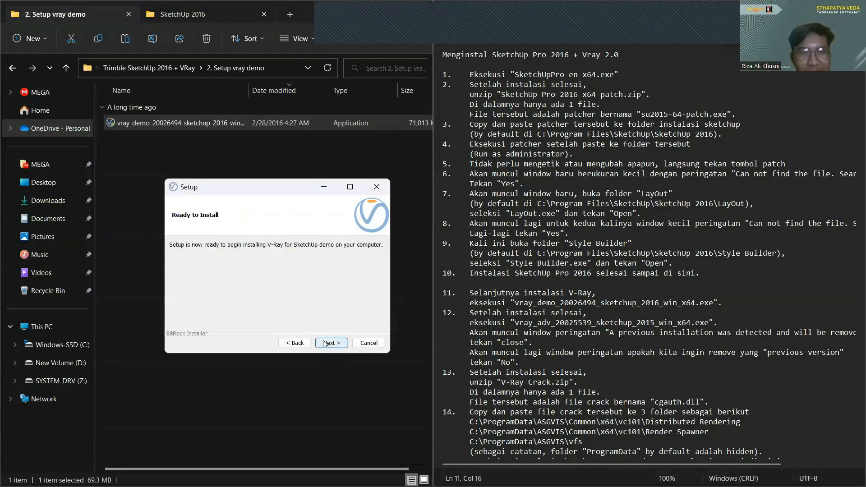
# Step: Install the V-Ray demo, accepting the Visual C++ 2005 licence, and finish the installer
pyautogui.click(323, 344)
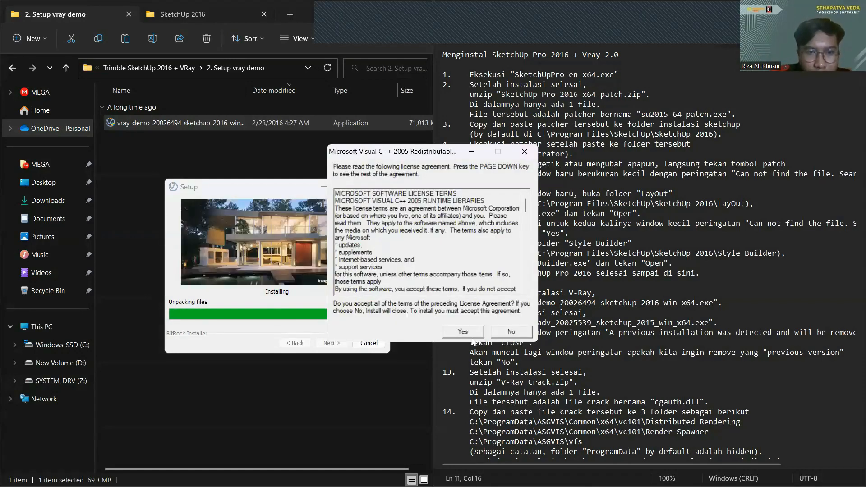
pyautogui.click(458, 334)
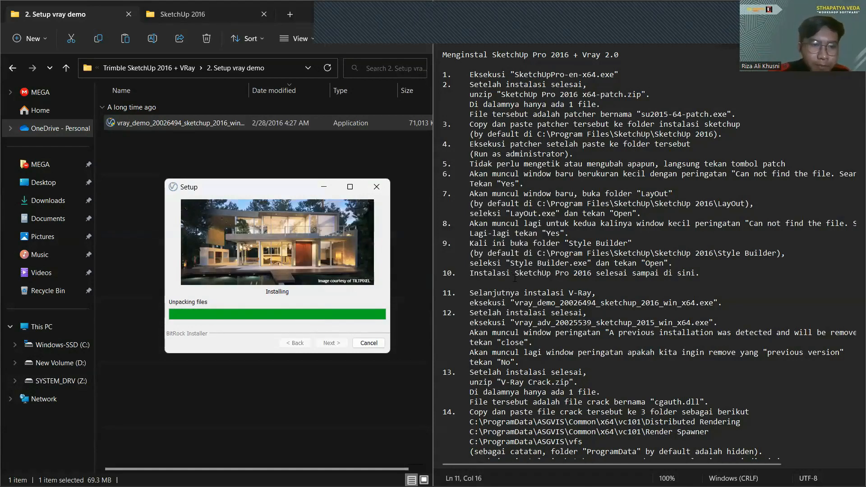
pyautogui.click(777, 307)
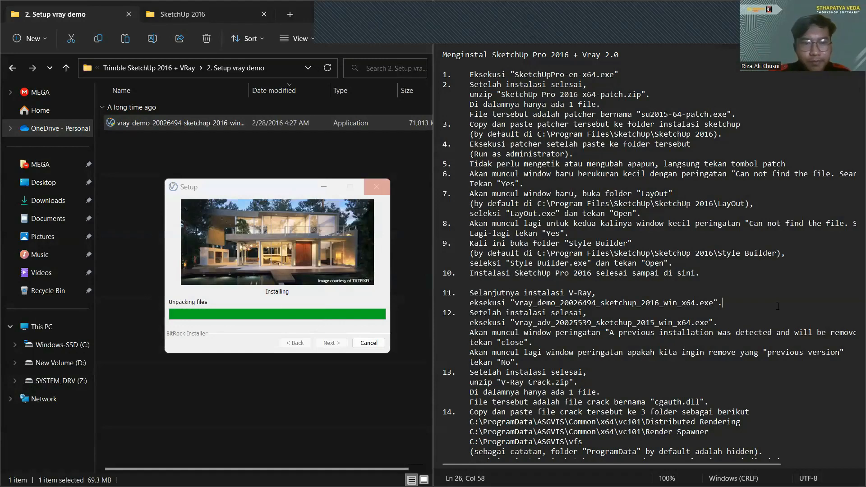
pyautogui.click(247, 189)
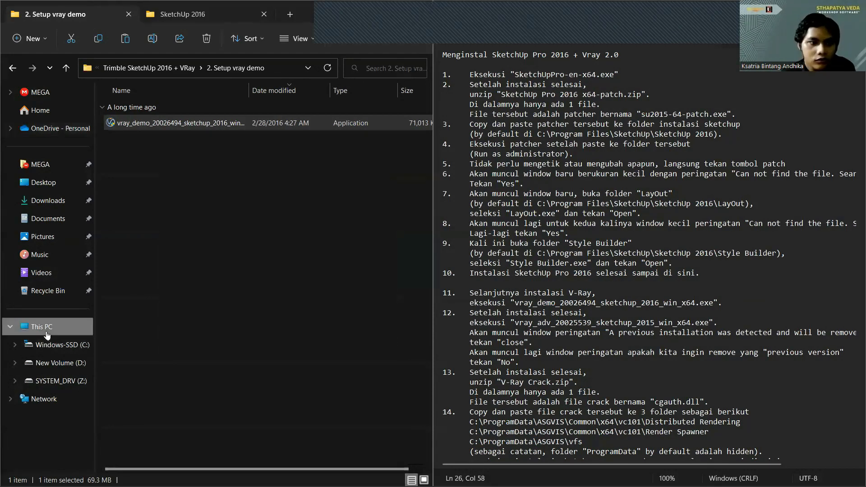
pyautogui.click(47, 335)
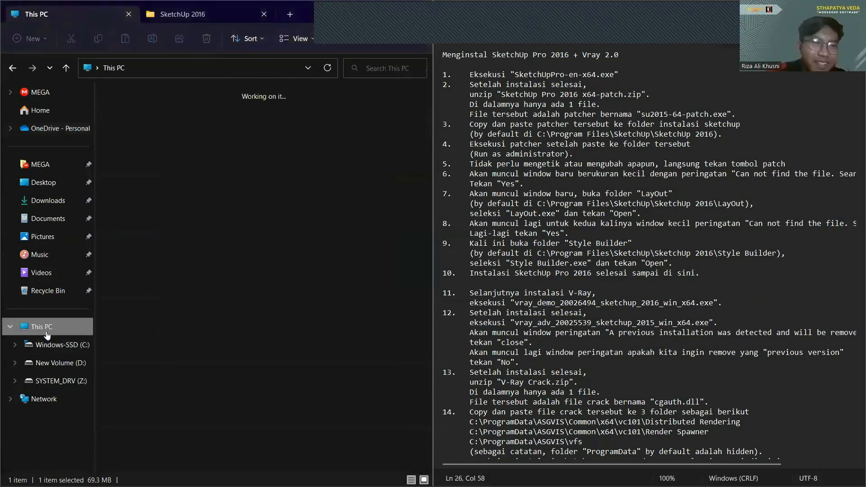
pyautogui.click(13, 72)
pyautogui.click(583, 472)
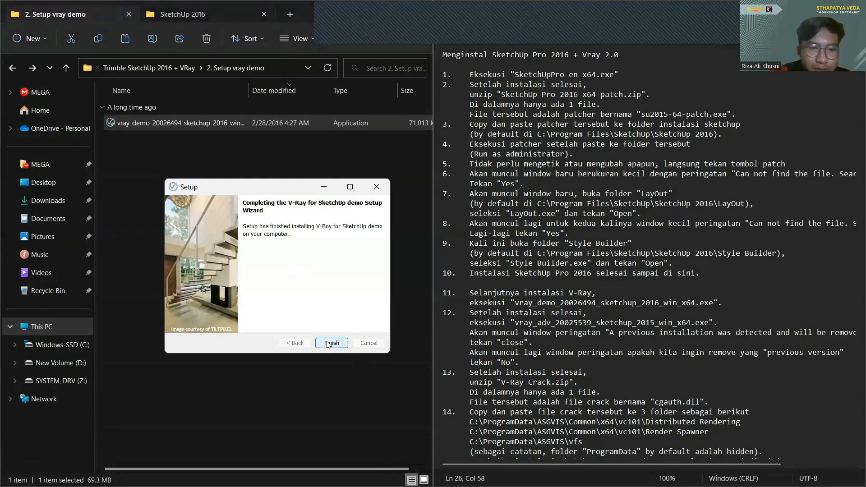
pyautogui.click(331, 344)
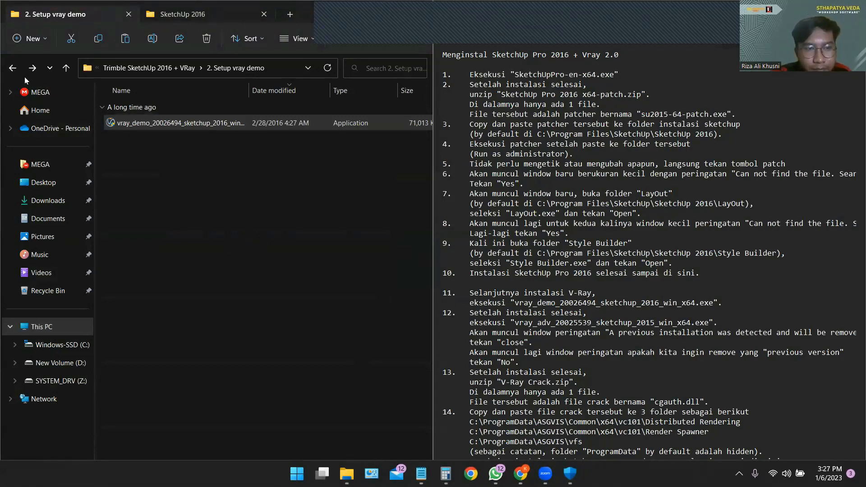
# Step: Open 3. Setup vray adv and run the vray_adv installer as administrator
pyautogui.click(12, 68)
pyautogui.doubleClick(180, 159)
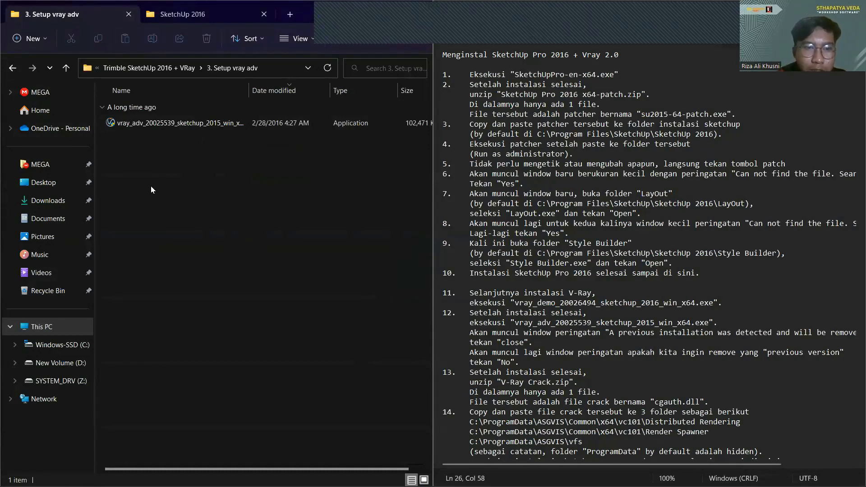
pyautogui.rightClick(129, 123)
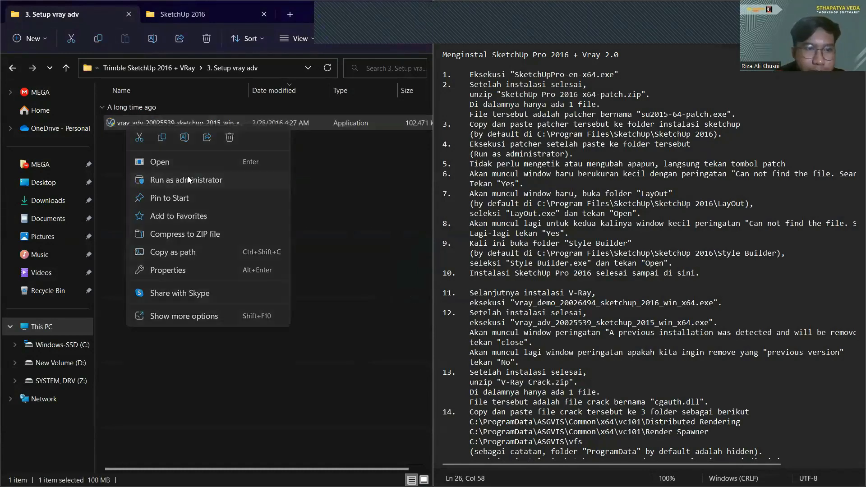
pyautogui.click(189, 179)
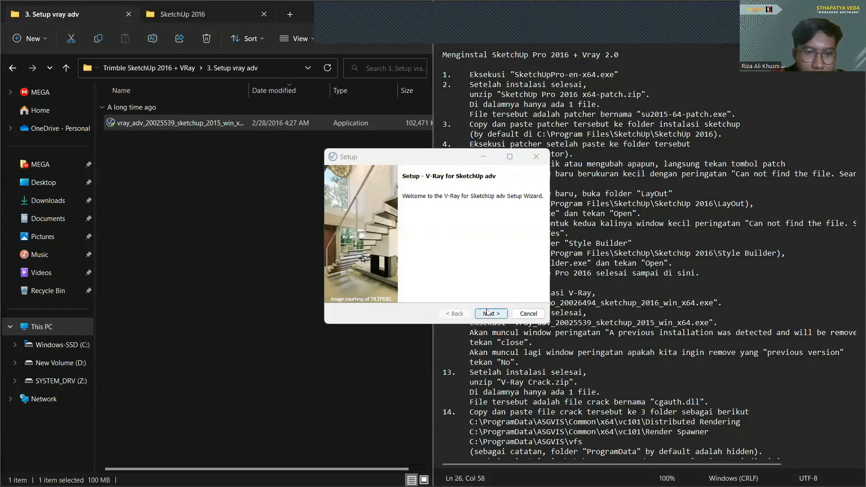
# Step: Accept the V-Ray adv licence, keep all components and start the installation
pyautogui.moveTo(418, 157); pyautogui.dragTo(284, 156)
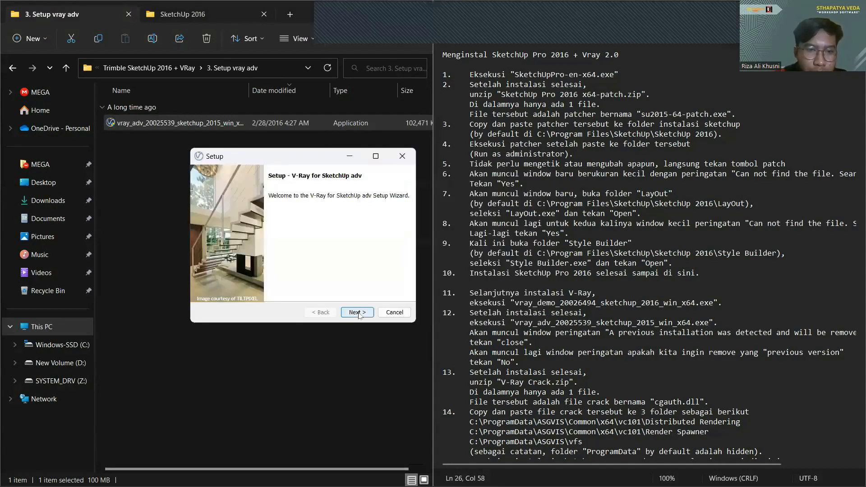
pyautogui.click(358, 312)
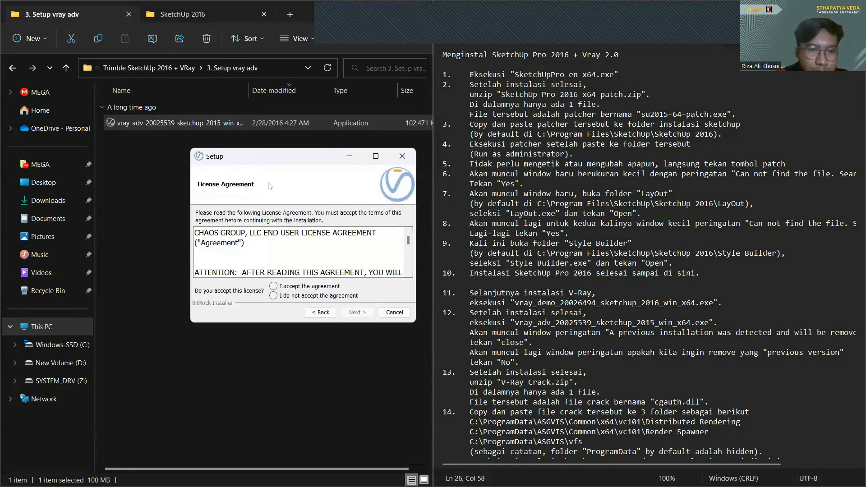
pyautogui.click(275, 286)
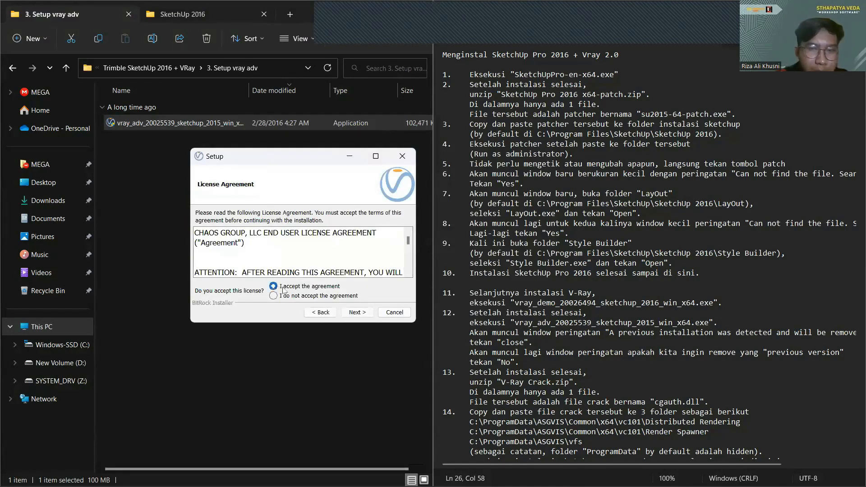
pyautogui.click(355, 313)
pyautogui.click(356, 312)
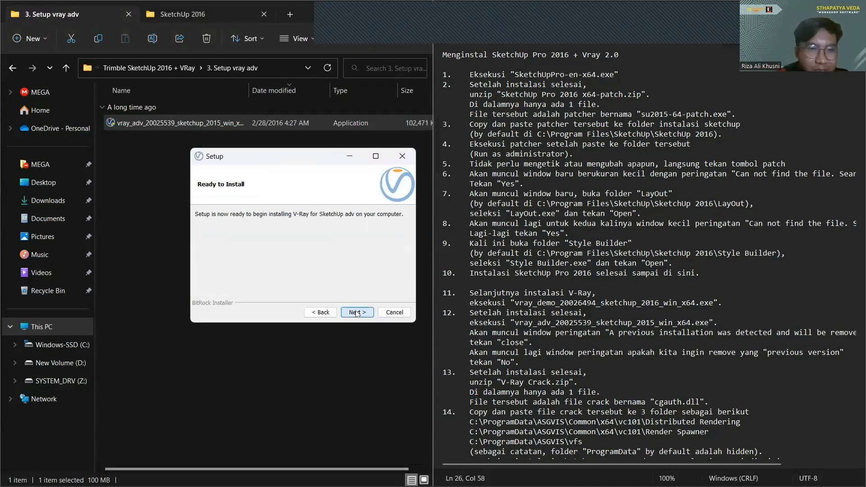
pyautogui.click(357, 312)
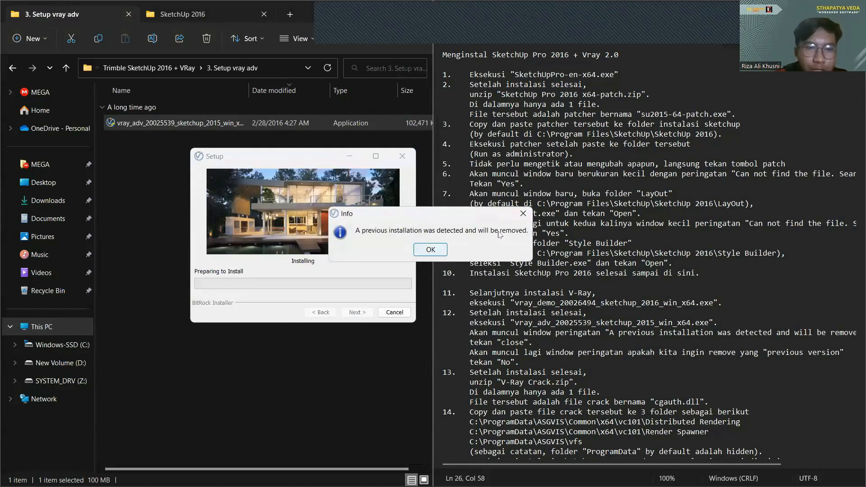
# Step: Acknowledge the previous-installation notice and decline uninstalling the V-Ray demo
pyautogui.click(442, 252)
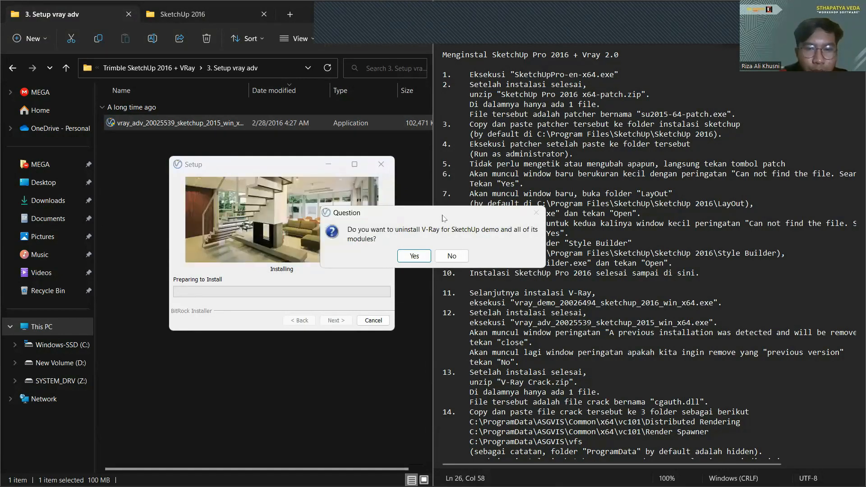
pyautogui.click(451, 256)
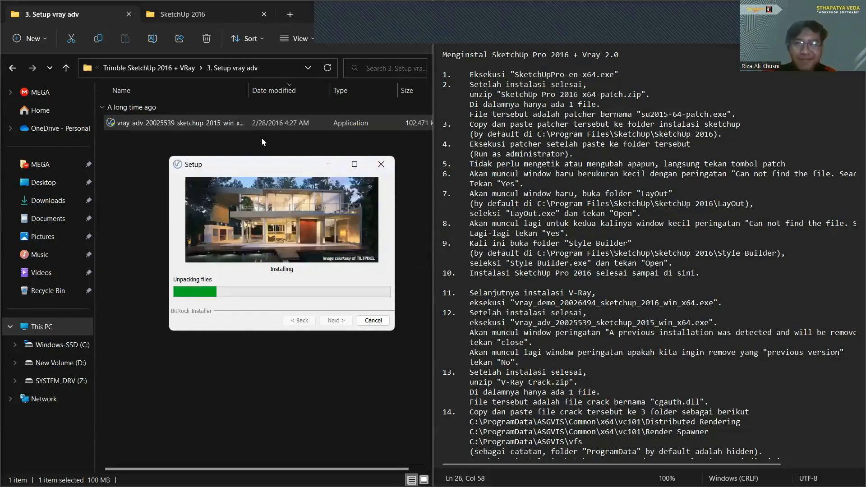
pyautogui.moveTo(227, 165); pyautogui.dragTo(197, 171)
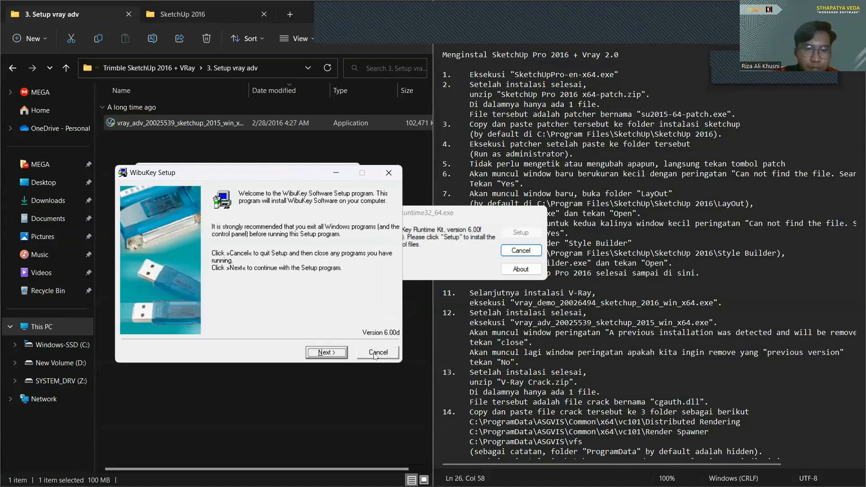
# Step: Cancel the WibuKey software setup and exit it entirely
pyautogui.moveTo(461, 210); pyautogui.dragTo(283, 103)
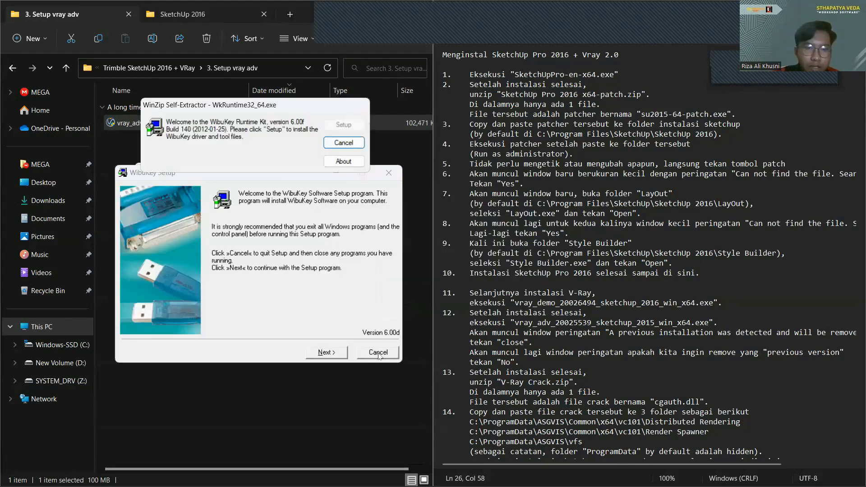
pyautogui.click(373, 355)
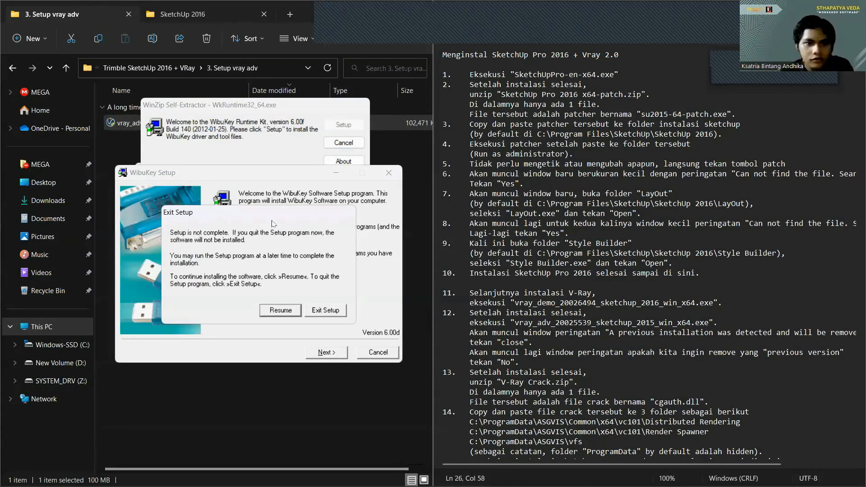
pyautogui.click(308, 310)
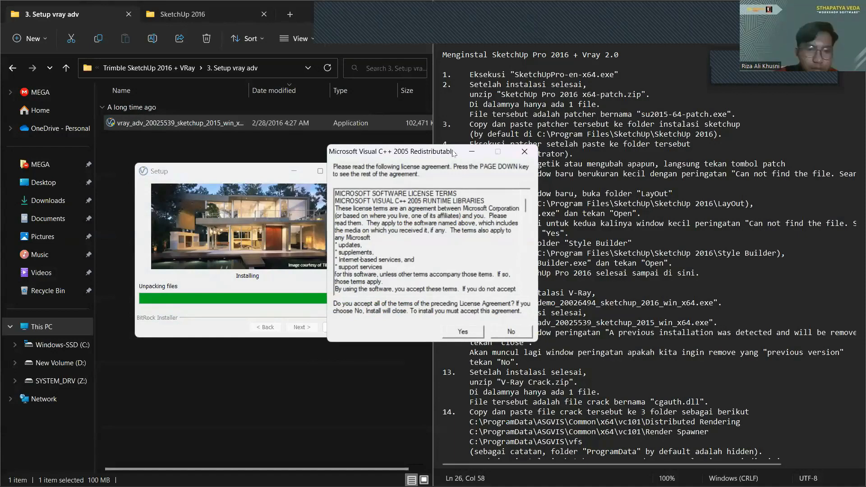
# Step: Accept the Visual C++ 2005 licence and finish the V-Ray adv installation
pyautogui.moveTo(445, 150); pyautogui.dragTo(289, 104)
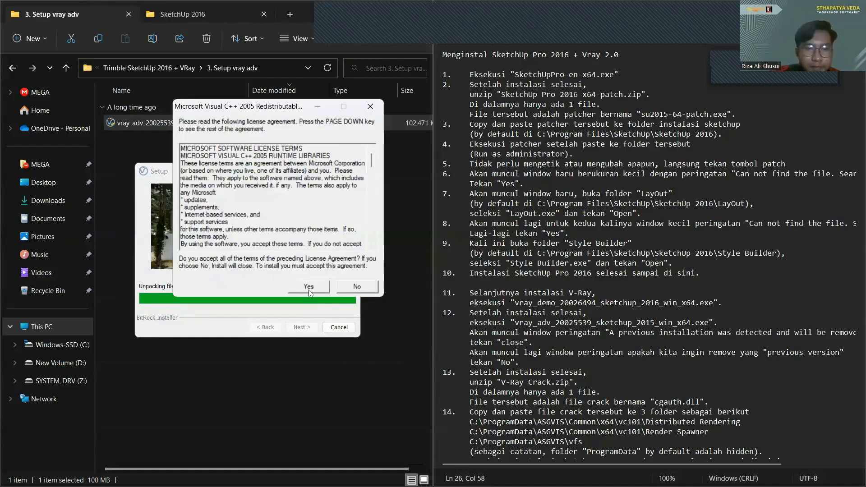
pyautogui.click(309, 286)
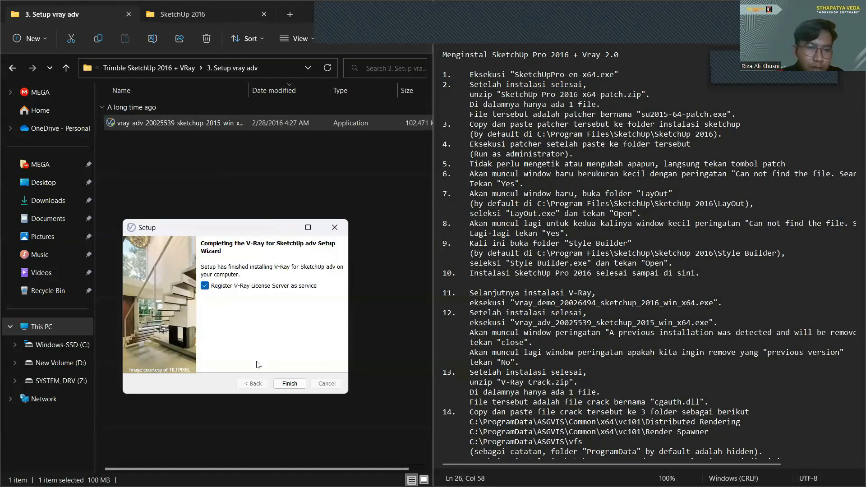
pyautogui.click(283, 385)
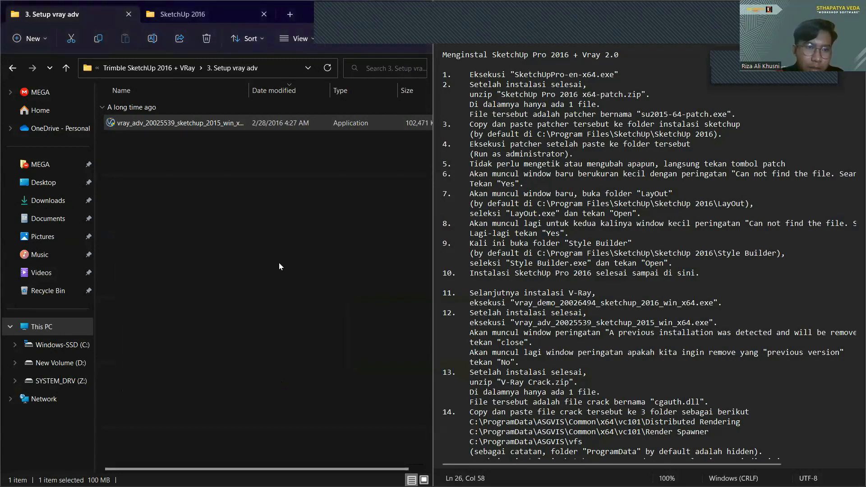
pyautogui.click(12, 68)
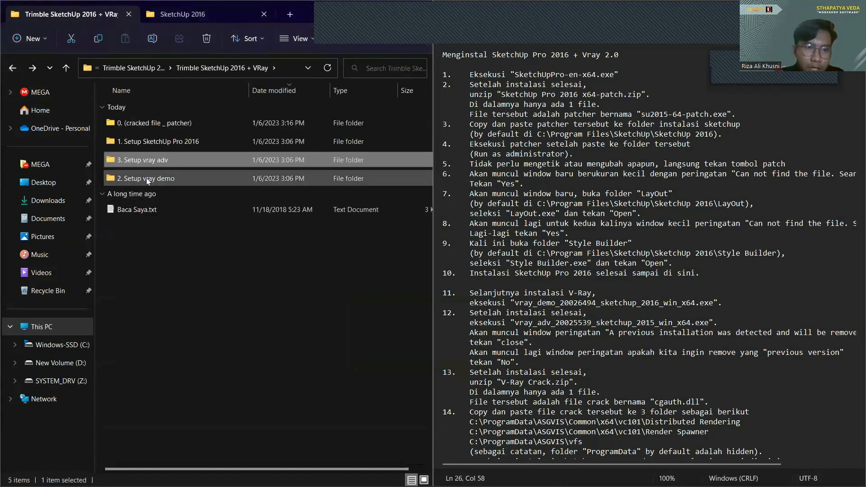
# Step: Copy cgauth.dll from the '0. (cracked file _ patcher)' folder, then go to the SketchUp 2016 tab
pyautogui.doubleClick(145, 127)
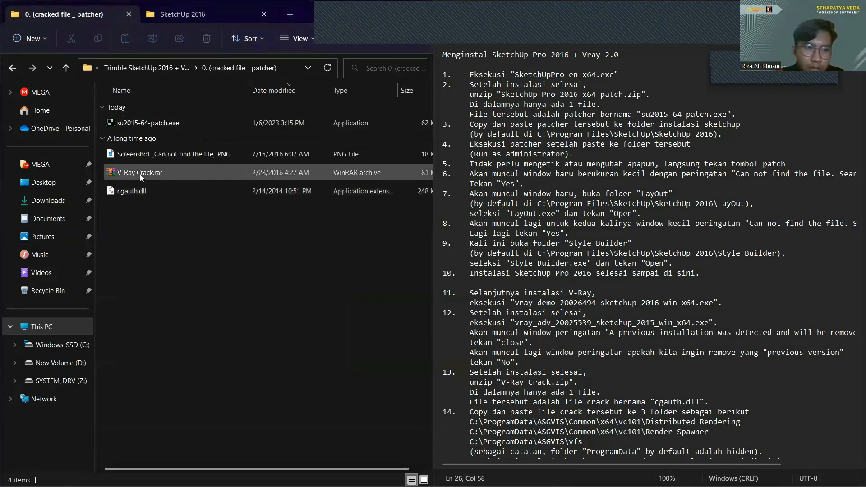
pyautogui.click(132, 192)
pyautogui.rightClick(133, 192)
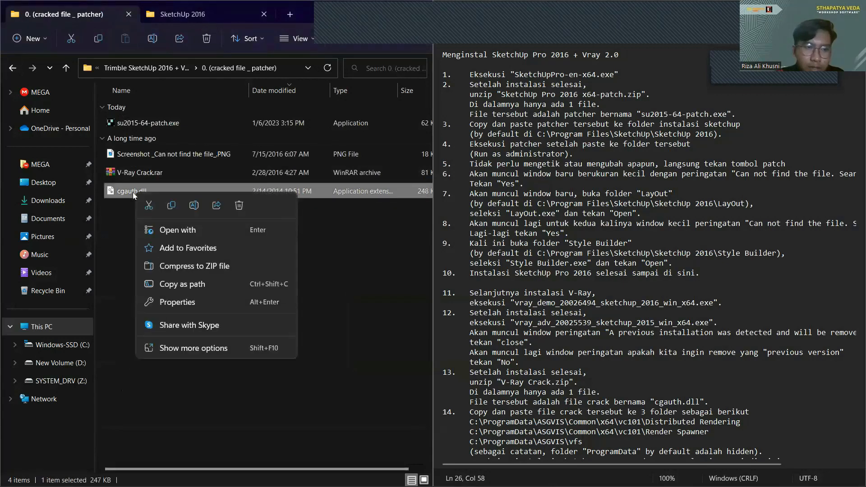
pyautogui.click(170, 206)
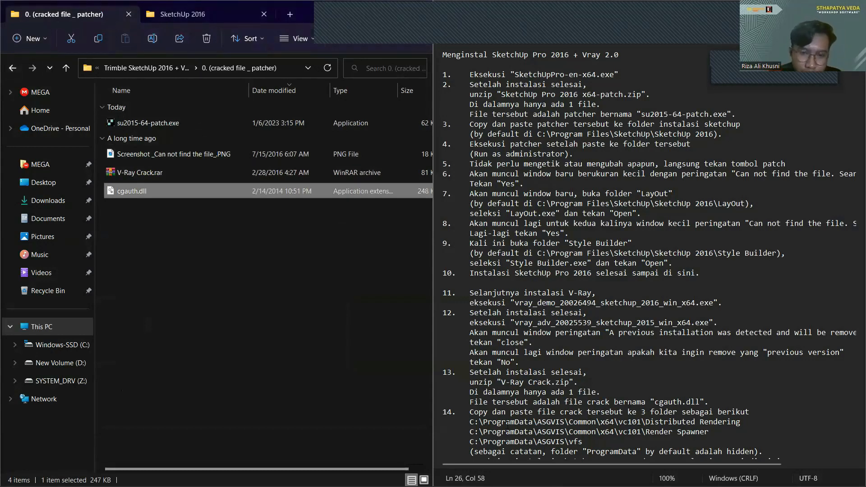
pyautogui.moveTo(470, 421); pyautogui.dragTo(743, 421)
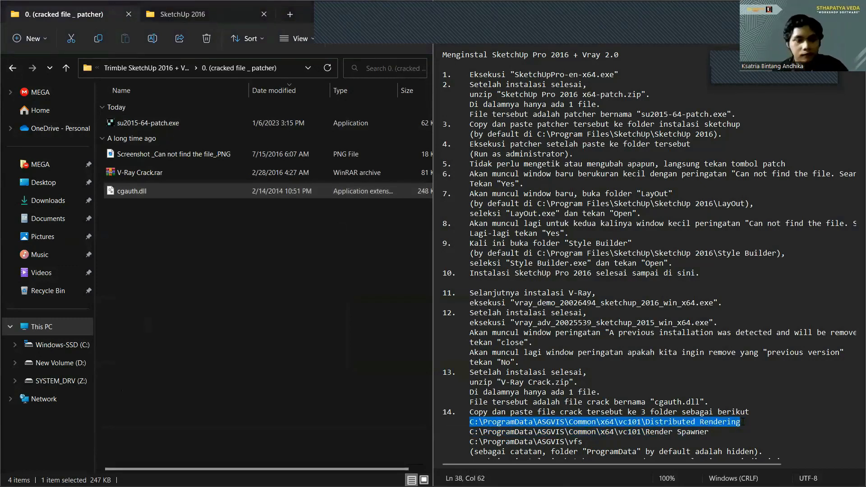
pyautogui.click(174, 18)
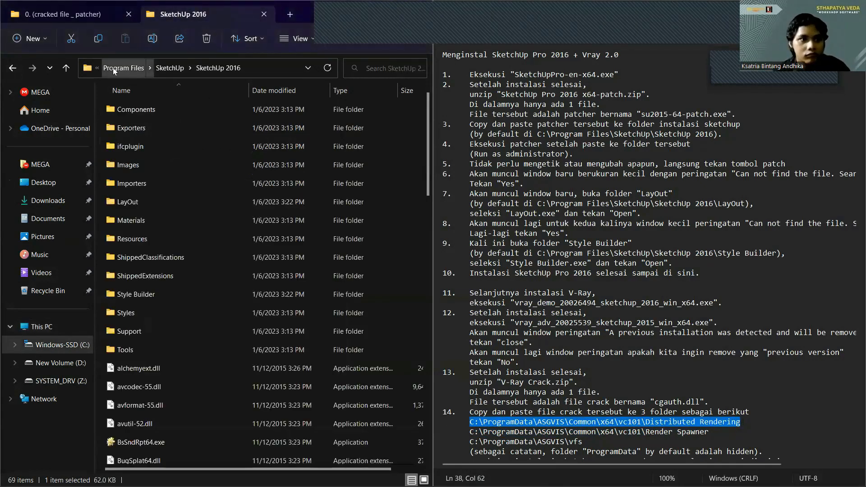
# Step: Go to This PC and open the Windows-SSD (C:) drive
pyautogui.click(270, 69)
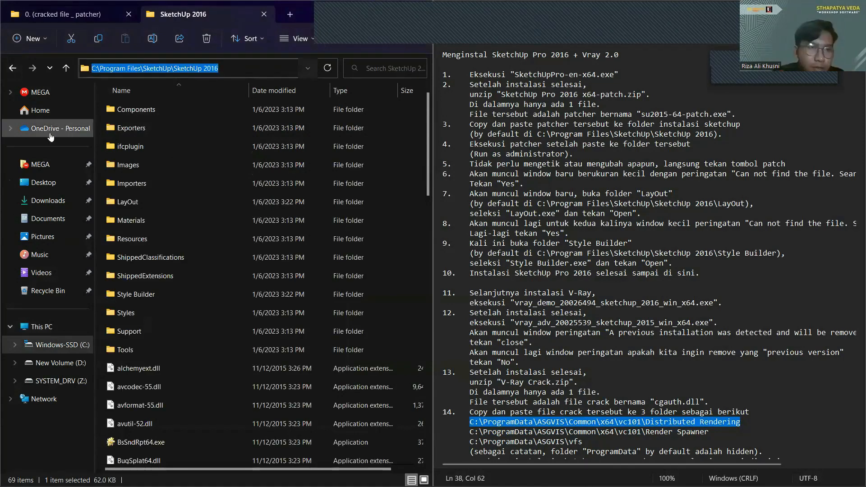
pyautogui.click(7, 71)
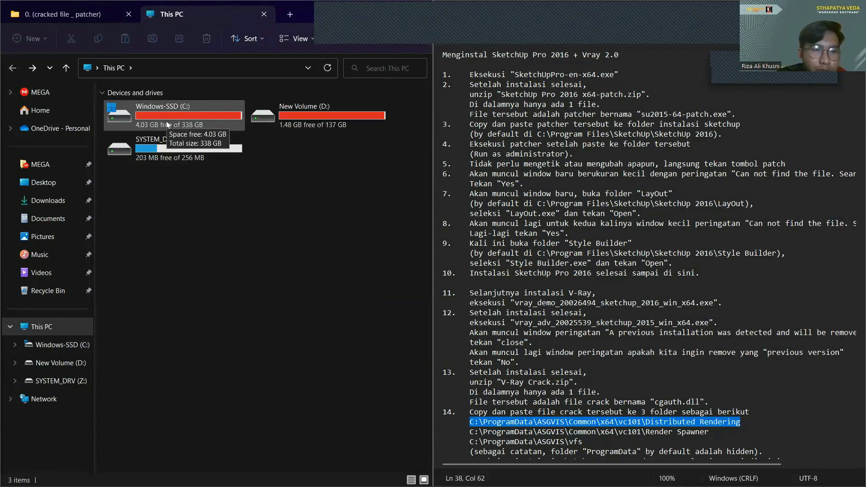
pyautogui.click(310, 47)
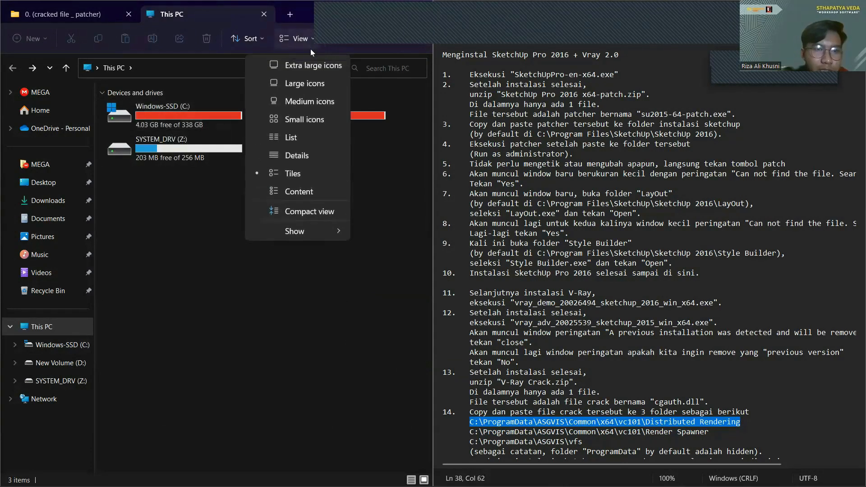
pyautogui.moveTo(297, 230)
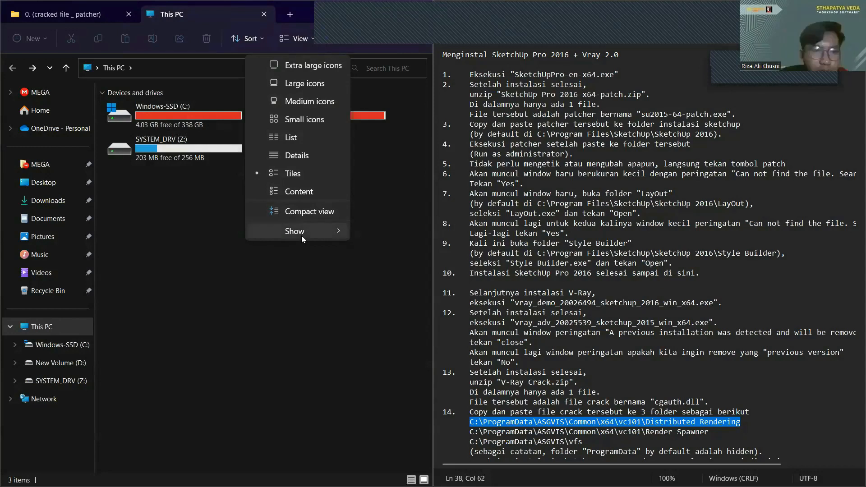
pyautogui.click(263, 264)
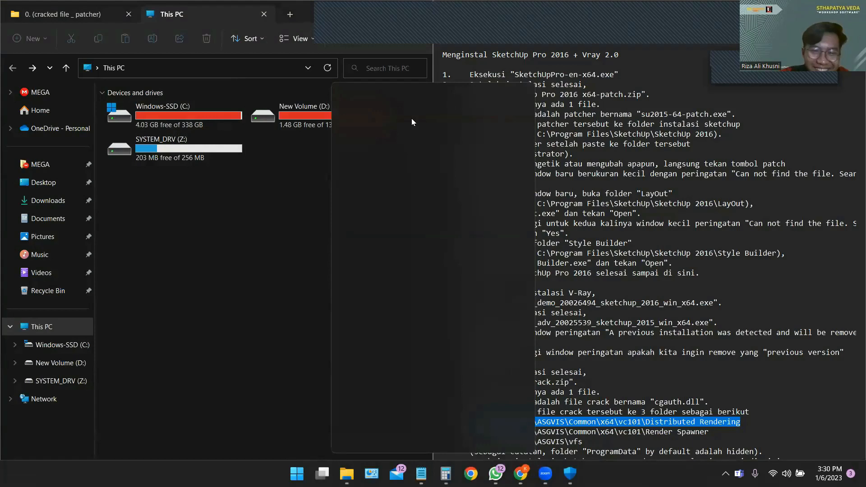
pyautogui.doubleClick(165, 112)
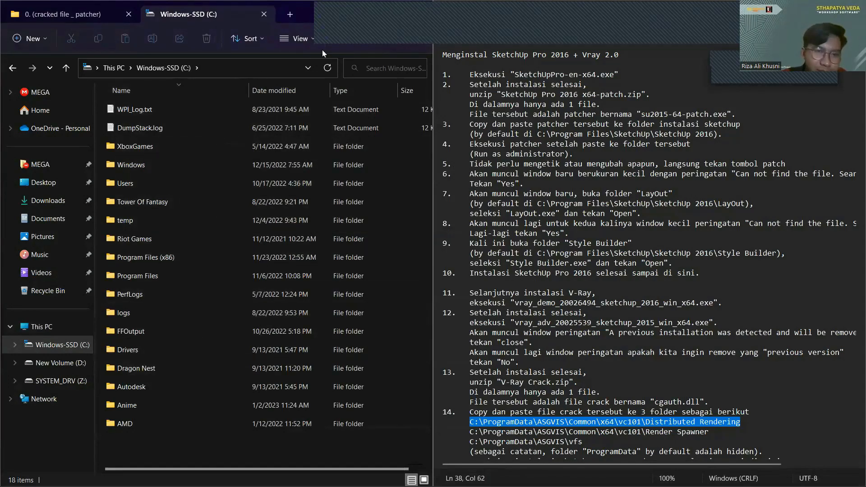
# Step: Turn on hidden items and open the ProgramData folder
pyautogui.click(310, 39)
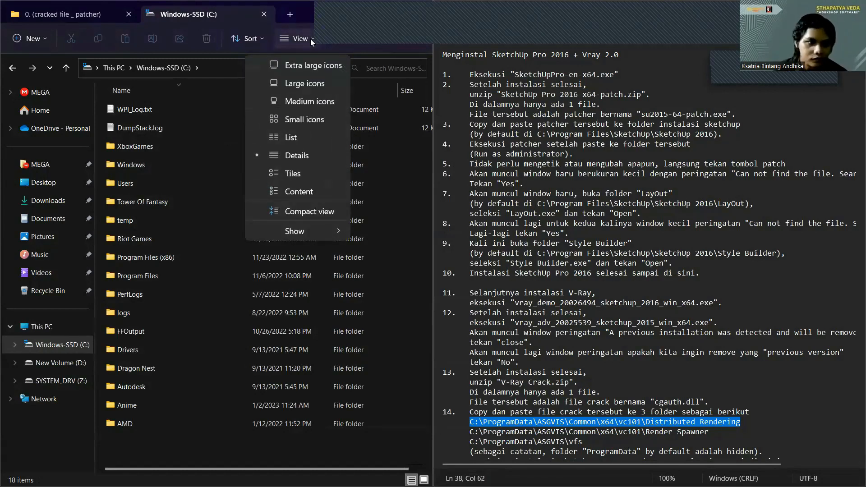
pyautogui.moveTo(310, 230)
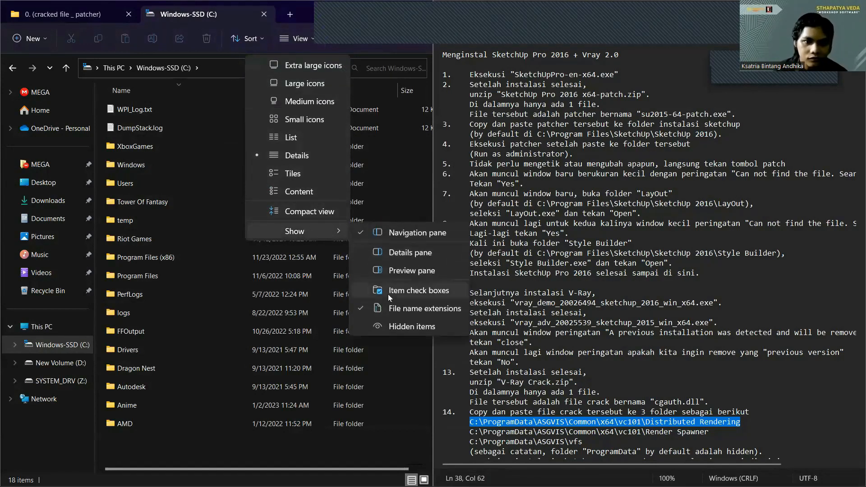
pyautogui.click(389, 325)
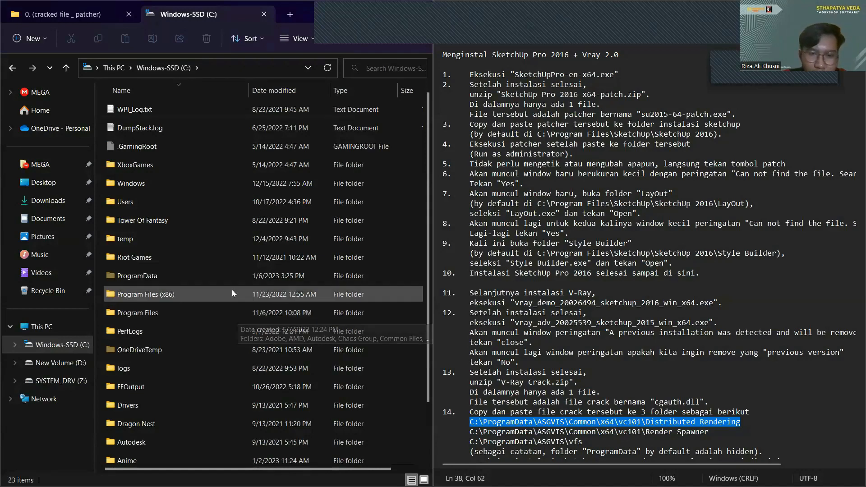
pyautogui.doubleClick(181, 274)
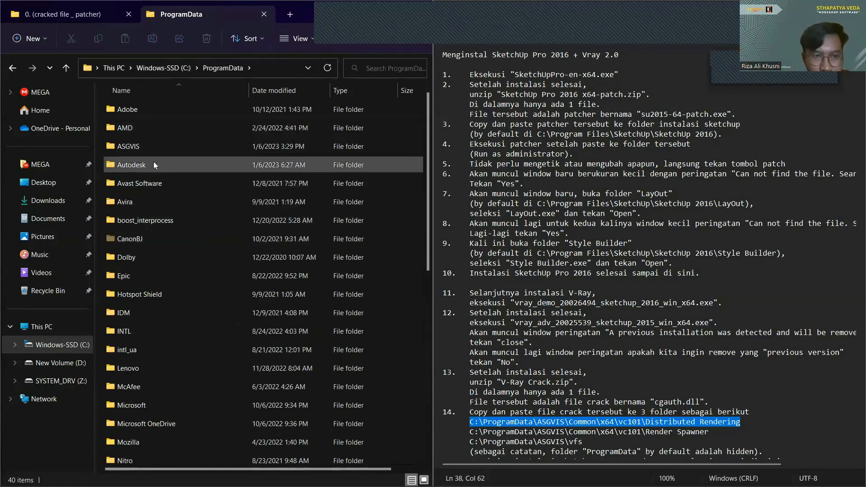
# Step: Navigate to ASGVIS\Common\x64\vc101\Distributed Rendering in ProgramData
pyautogui.doubleClick(145, 147)
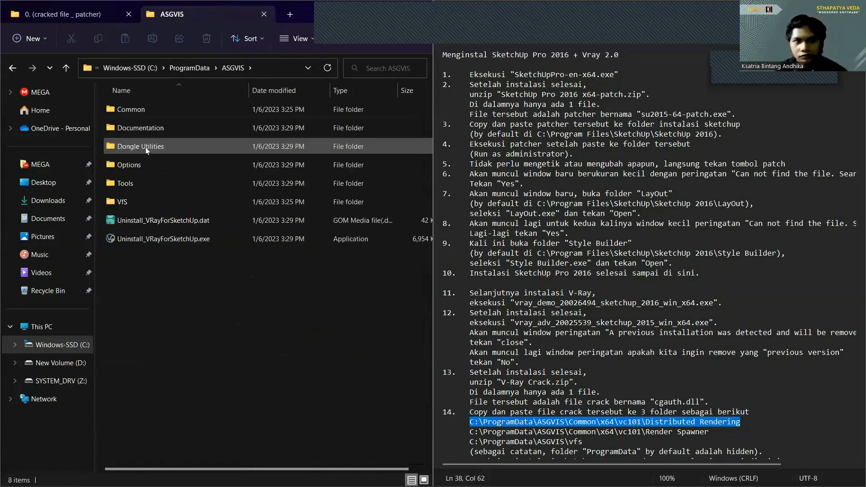
pyautogui.click(171, 136)
pyautogui.doubleClick(145, 108)
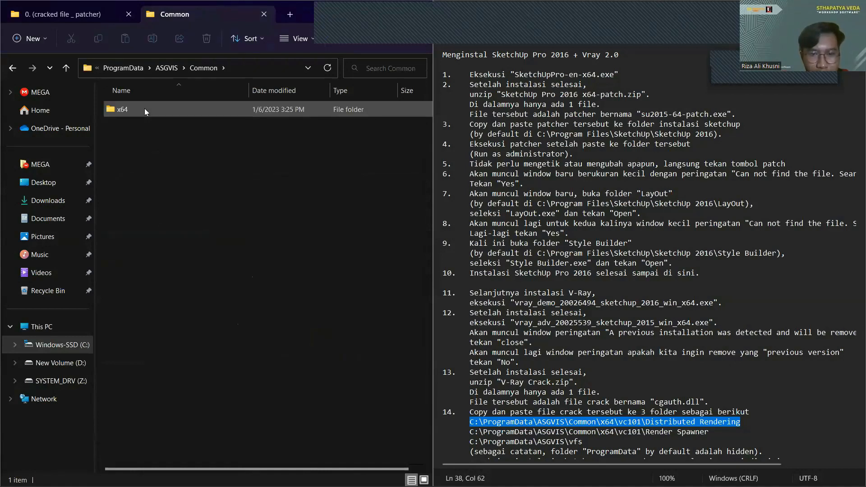
pyautogui.doubleClick(148, 111)
pyautogui.doubleClick(149, 110)
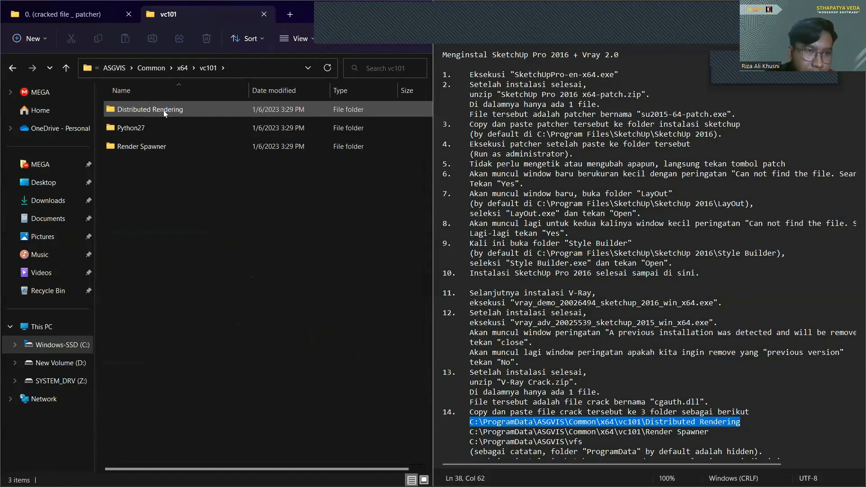
pyautogui.doubleClick(164, 110)
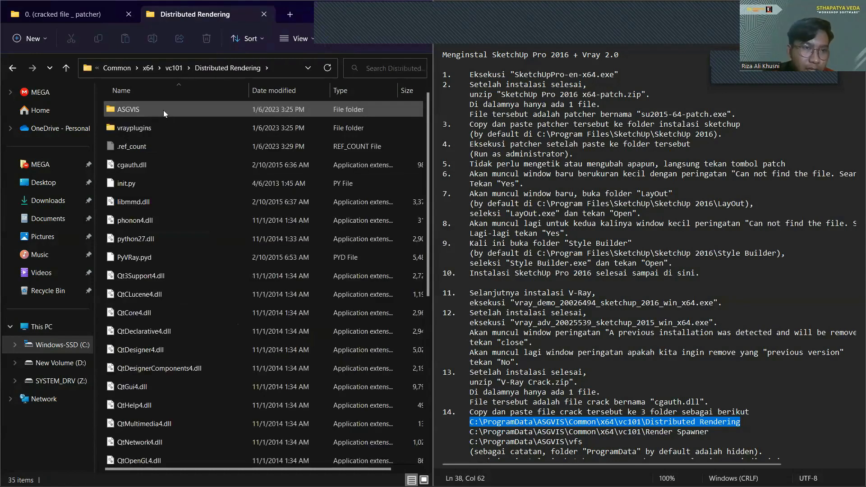
pyautogui.rightClick(99, 151)
pyautogui.click(100, 150)
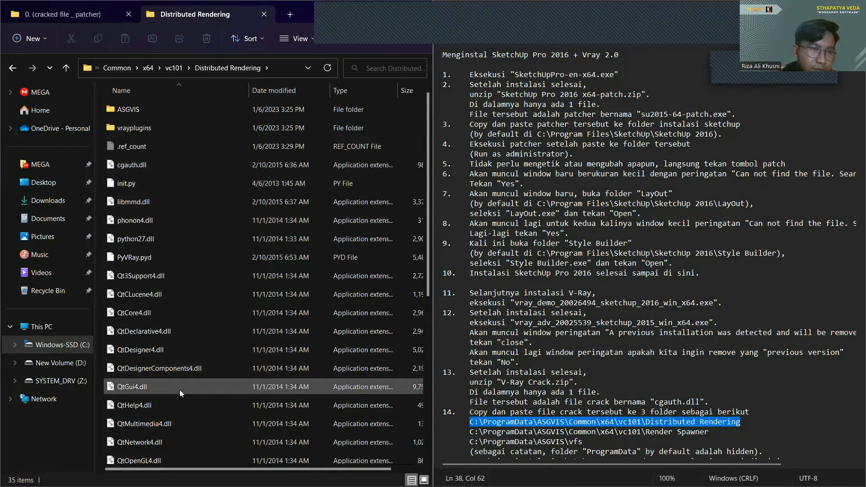
# Step: Paste cgauth.dll into Distributed Rendering, replacing the existing file, then open vc101's Render Spawner folder
pyautogui.click(69, 10)
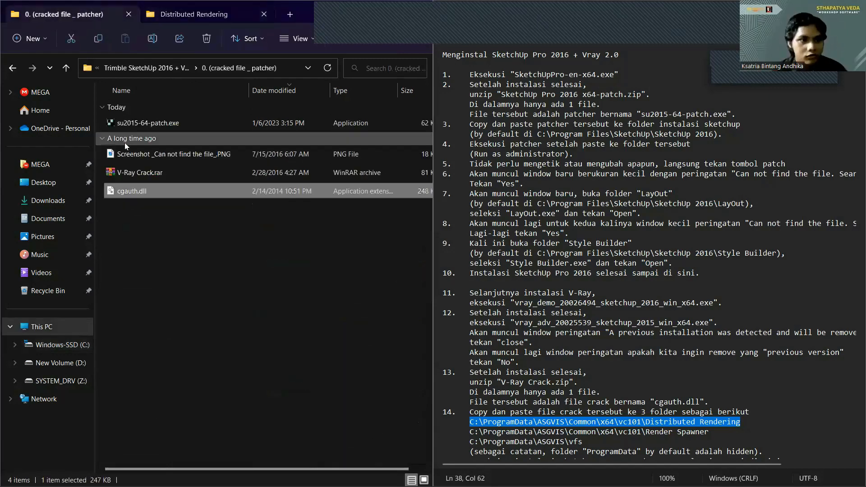
pyautogui.click(194, 14)
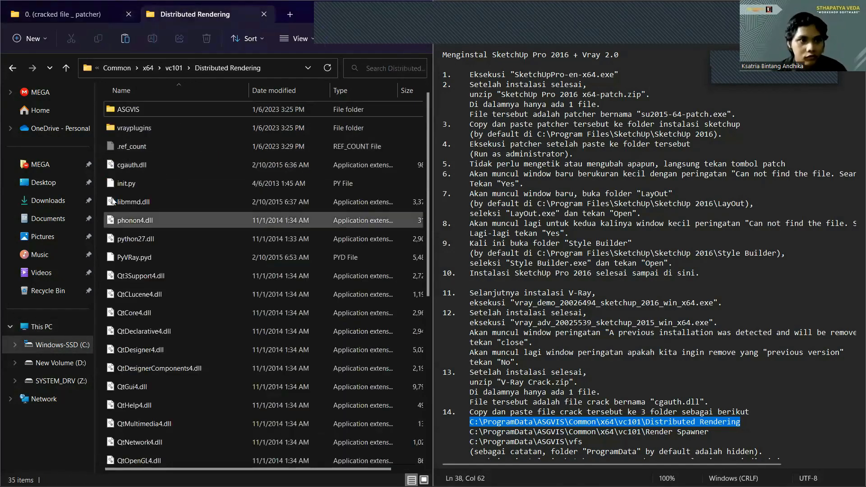
pyautogui.hotkey('ctrl', 'v')
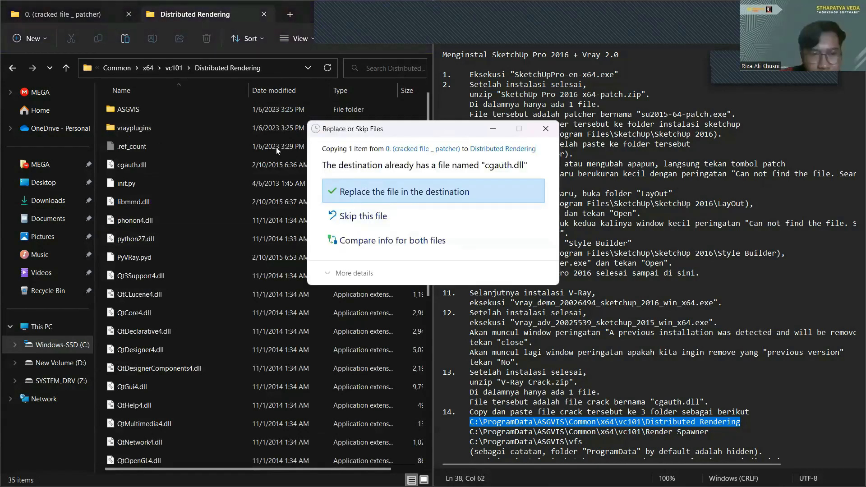
pyautogui.click(363, 191)
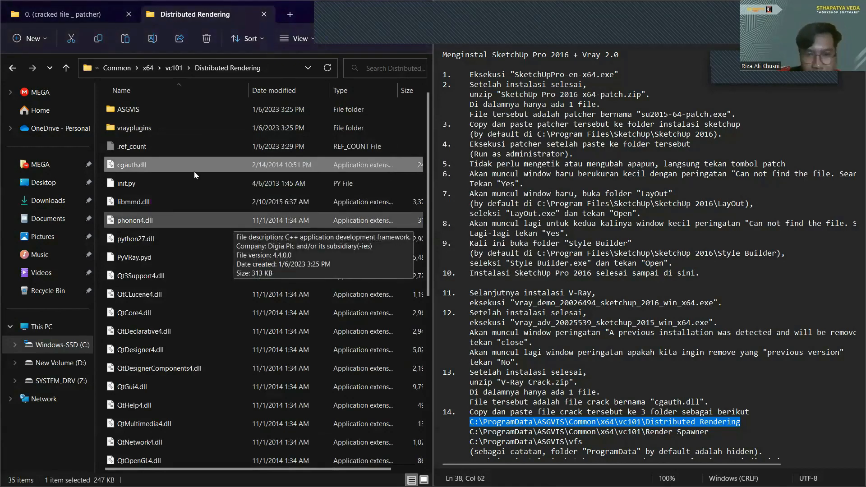
pyautogui.click(11, 74)
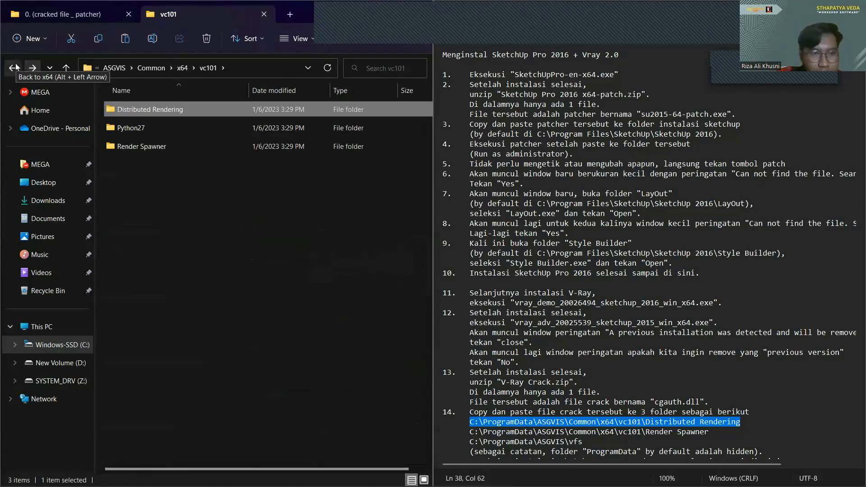
pyautogui.doubleClick(153, 148)
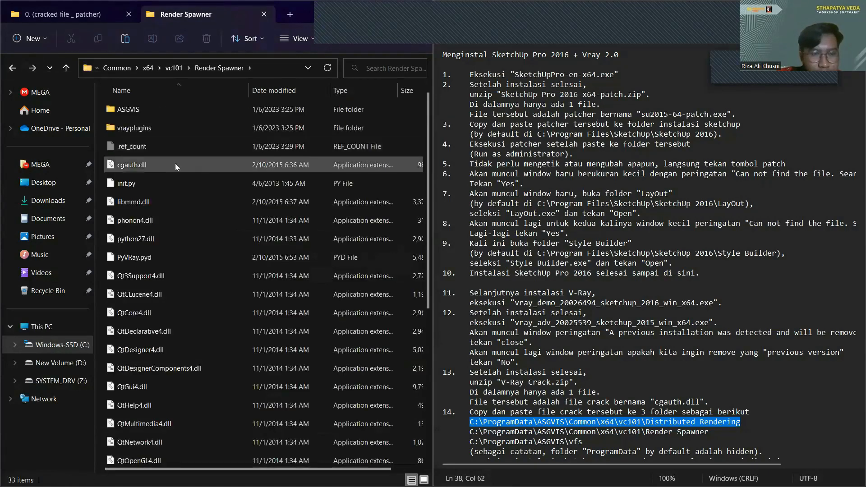
# Step: Paste cgauth.dll into Render Spawner, replacing the existing file, and go back up to ASGVIS
pyautogui.rightClick(100, 144)
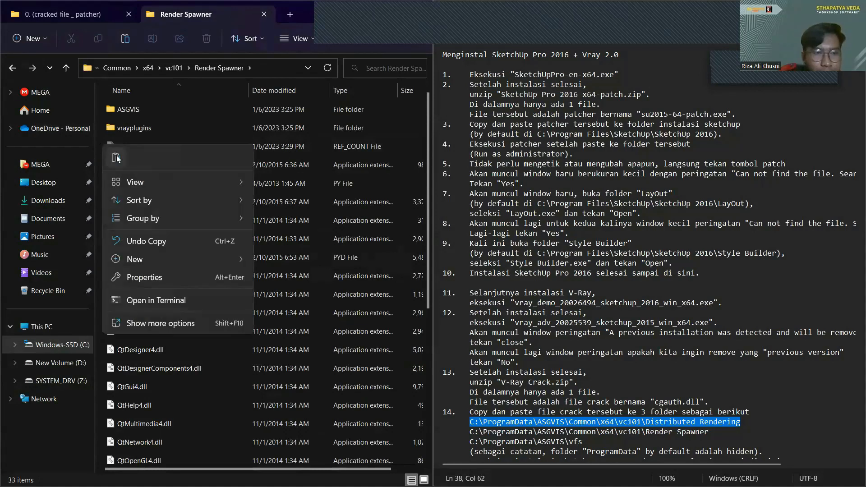
pyautogui.click(116, 157)
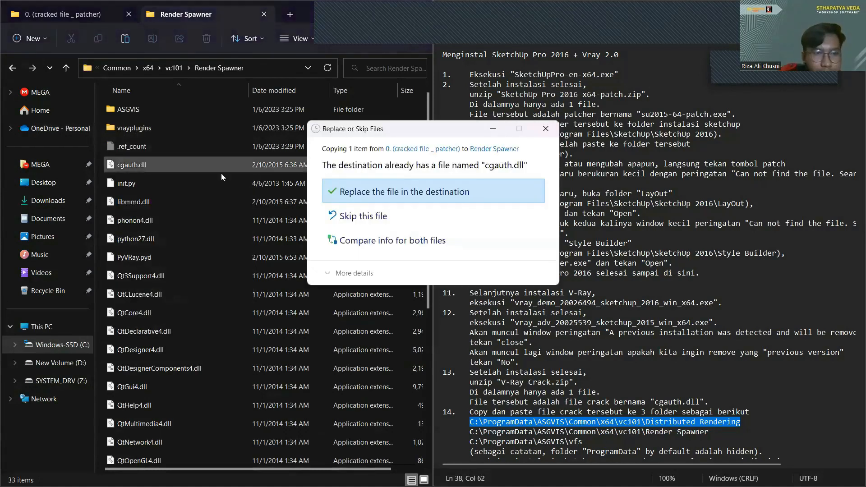
pyautogui.click(373, 195)
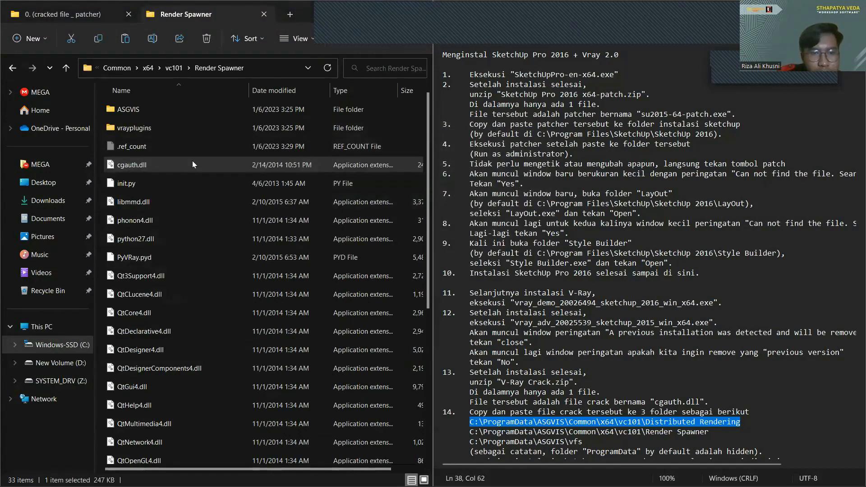
pyautogui.click(12, 68)
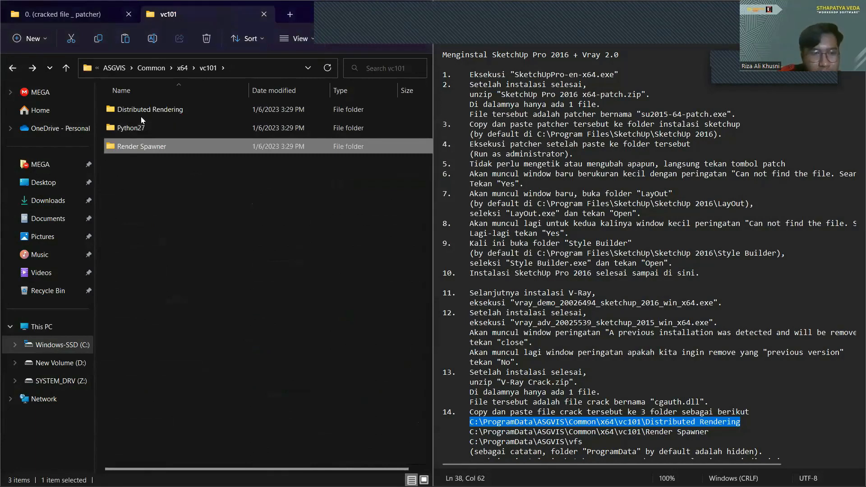
pyautogui.click(12, 67)
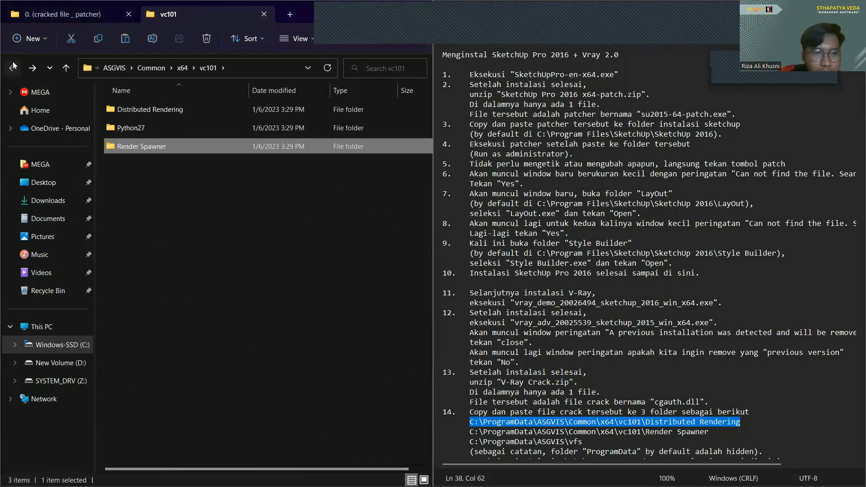
pyautogui.click(13, 67)
pyautogui.click(13, 67)
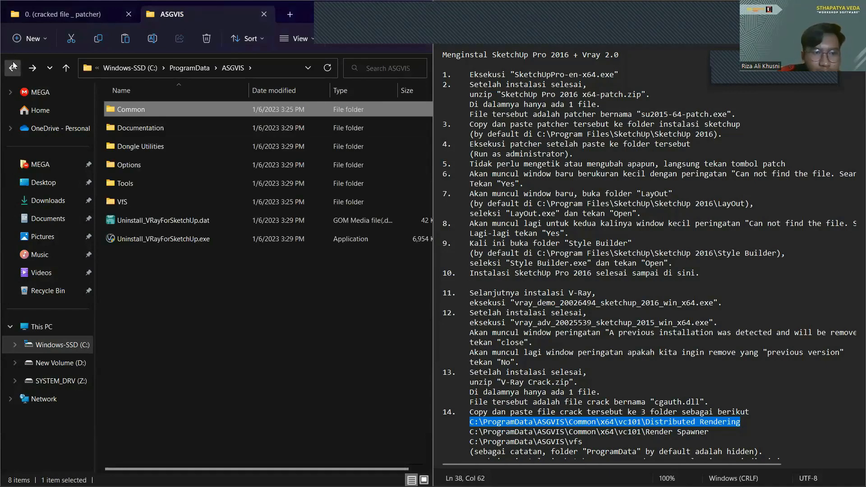
# Step: Paste cgauth.dll into the VfS folder, replacing the existing file, and minimize File Explorer
pyautogui.click(126, 200)
pyautogui.doubleClick(125, 201)
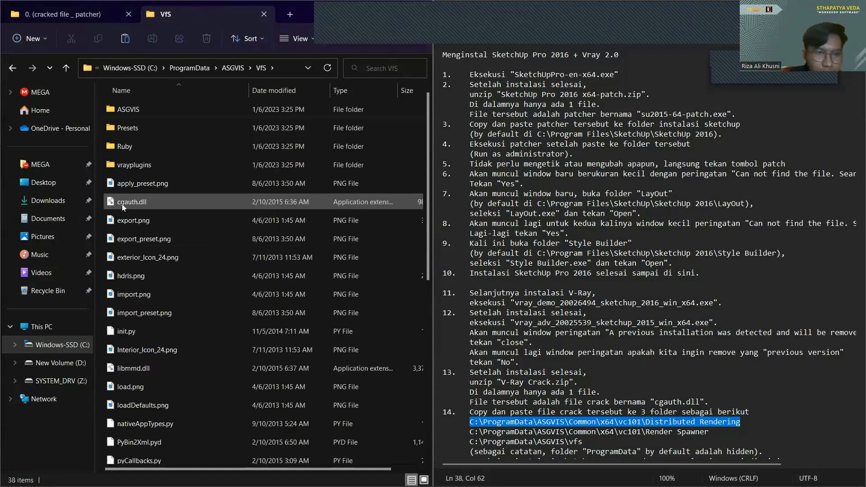
pyautogui.rightClick(100, 207)
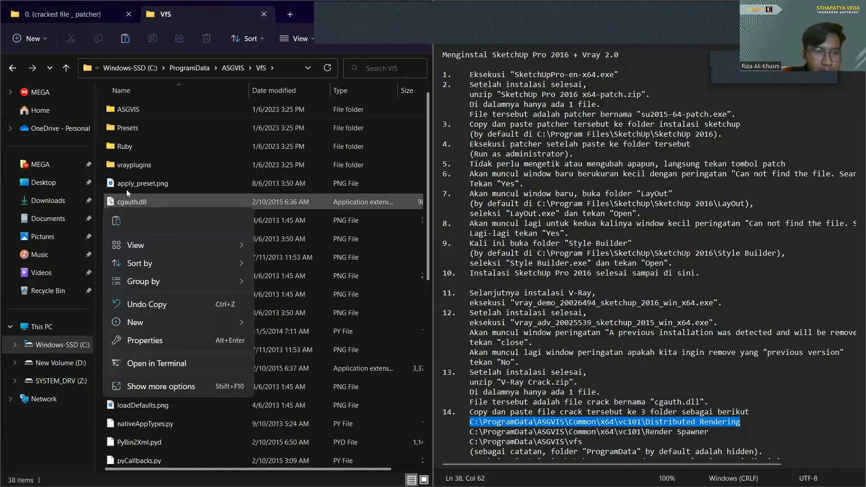
pyautogui.click(117, 222)
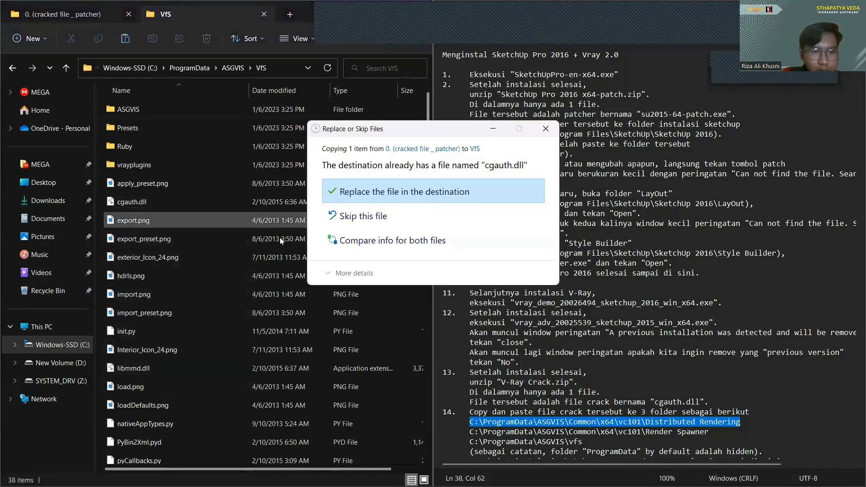
pyautogui.click(383, 193)
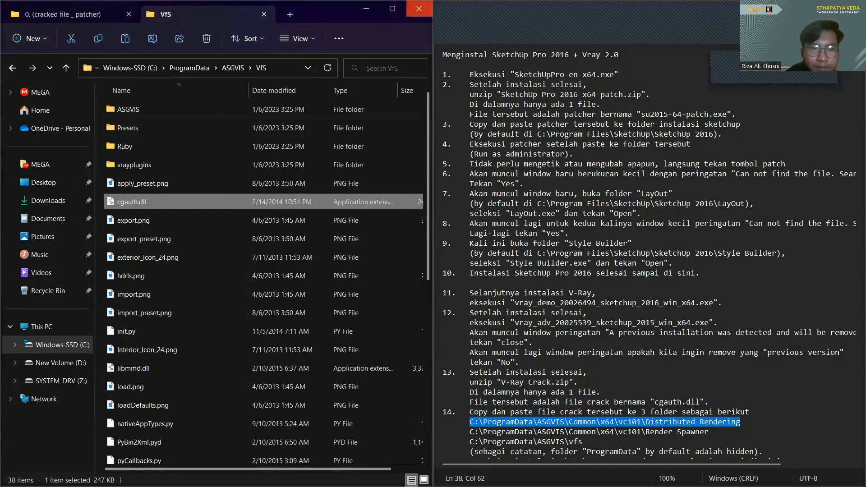
pyautogui.click(358, 7)
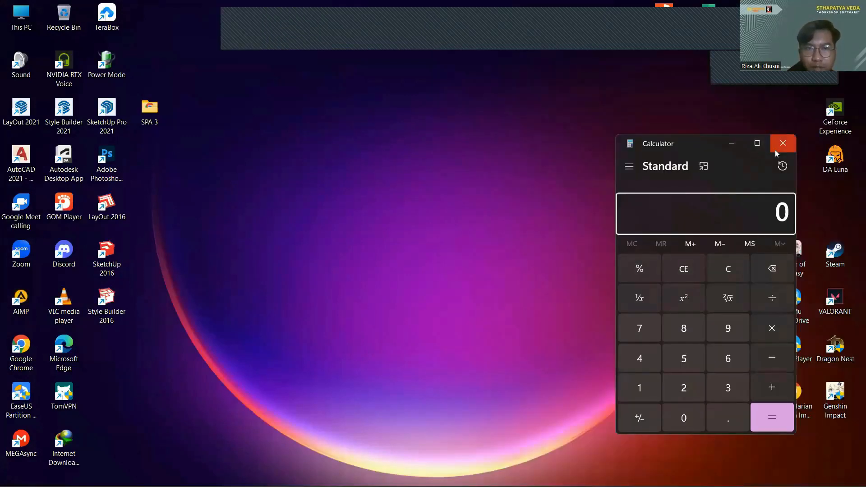
# Step: Close the installation notes and start a new model from the Welcome to SketchUp screen
pyautogui.click(776, 152)
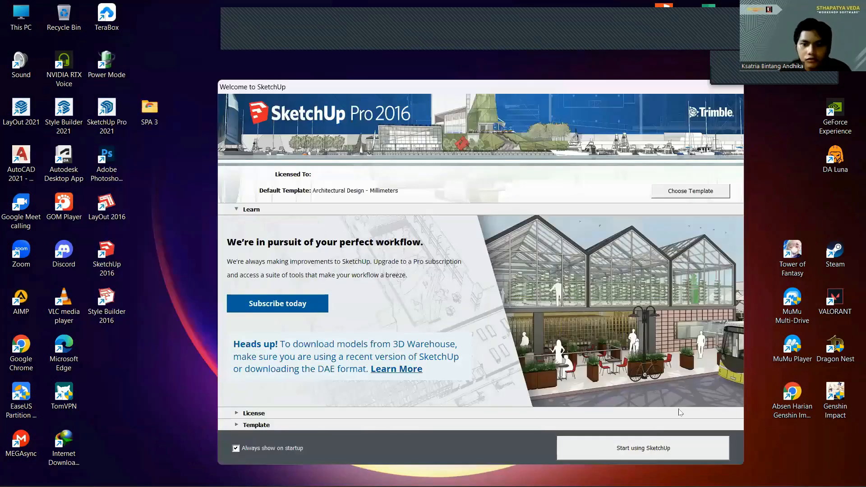
pyautogui.click(637, 442)
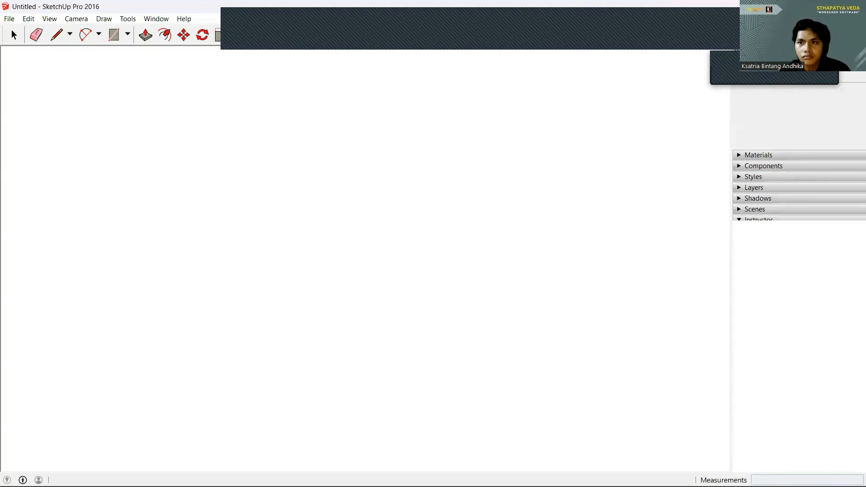
# Step: Allow both the V-Ray render spawner and SketchUp through Windows Defender Firewall
pyautogui.click(700, 13)
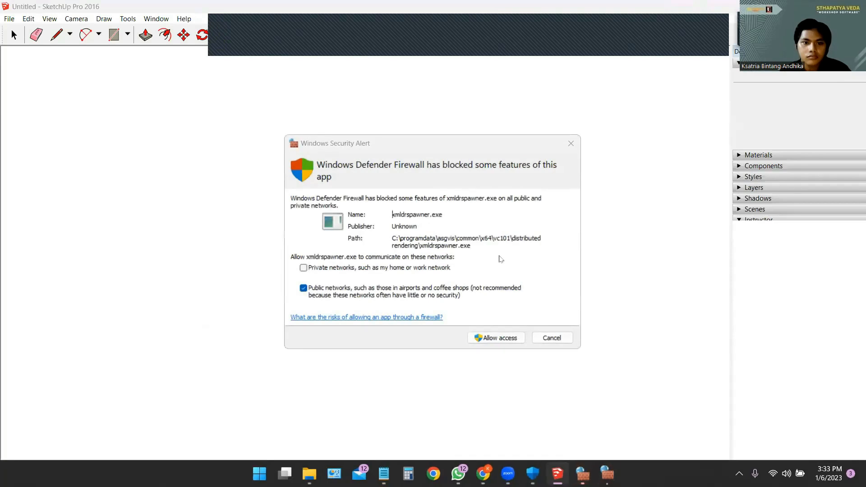
pyautogui.click(488, 336)
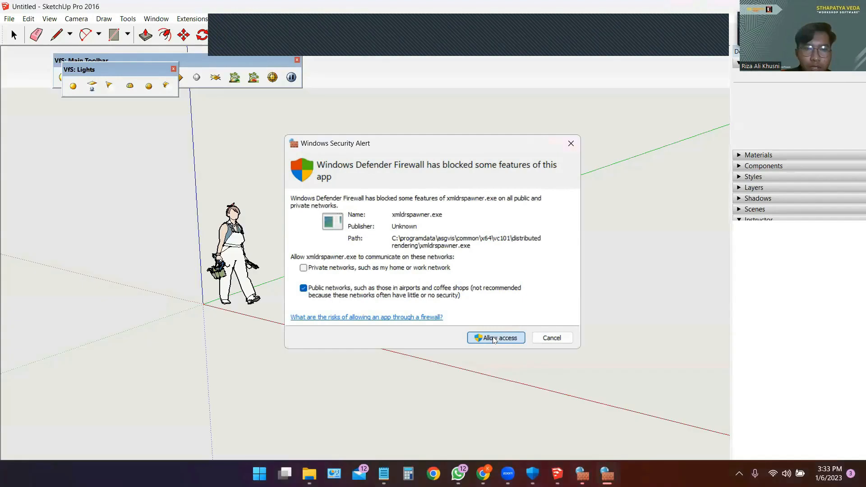
pyautogui.click(493, 338)
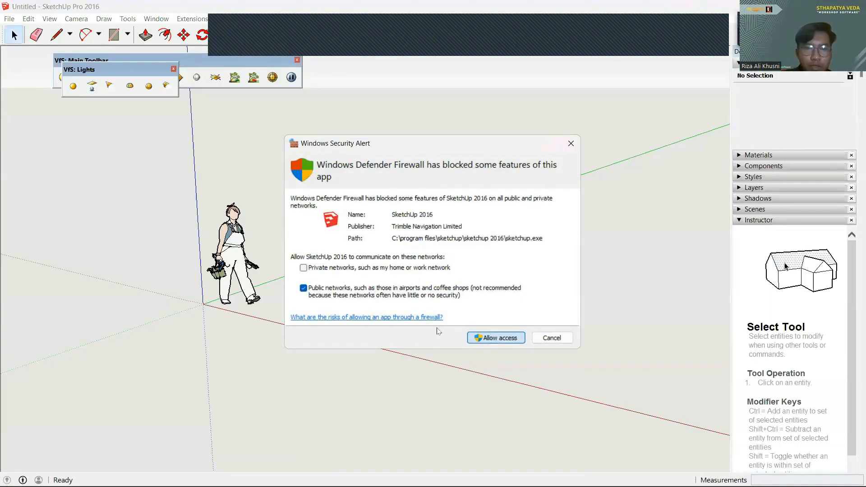
pyautogui.click(479, 339)
# Step: Separate the overlapping VfS: Lights and VfS: Main Toolbar so neither covers the other
pyautogui.moveTo(118, 67); pyautogui.dragTo(134, 94)
pyautogui.moveTo(147, 59); pyautogui.dragTo(108, 55)
pyautogui.moveTo(123, 110); pyautogui.dragTo(68, 108)
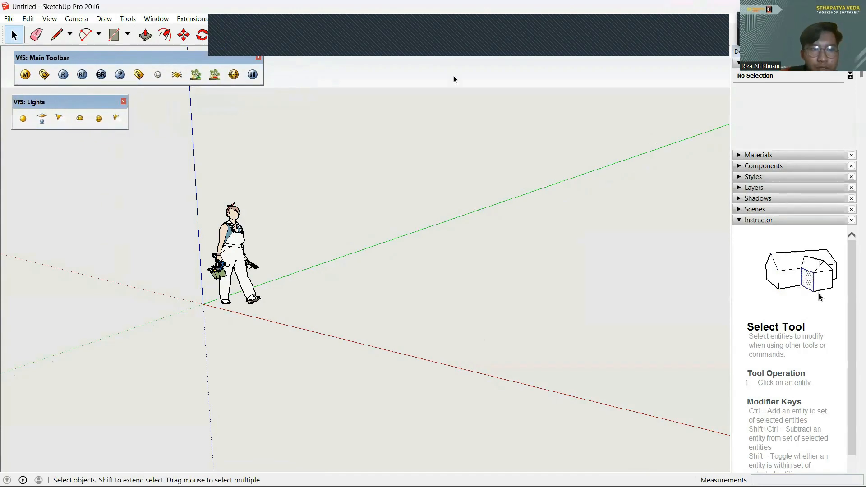
pyautogui.click(688, 16)
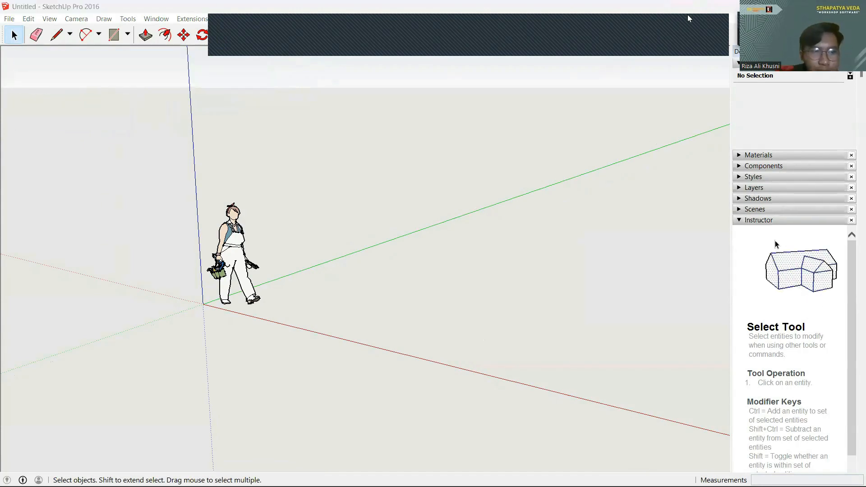
pyautogui.click(100, 122)
pyautogui.click(64, 76)
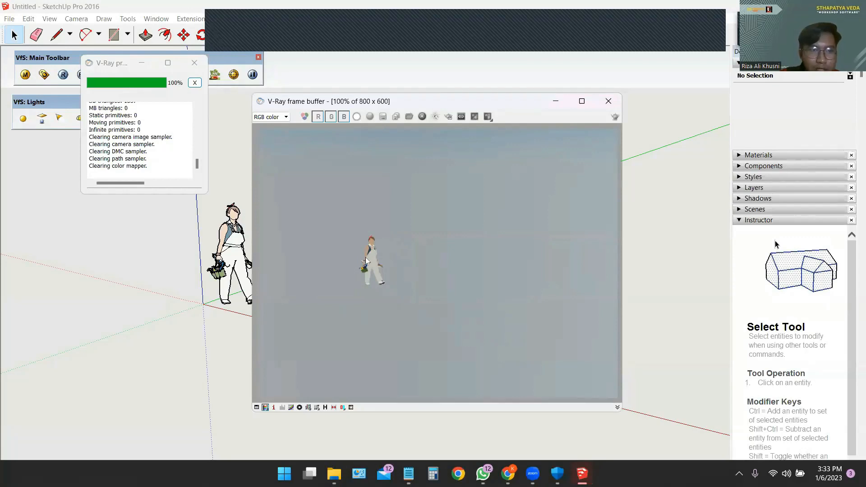
pyautogui.scroll(4, 372, 257)
pyautogui.moveTo(213, 273); pyautogui.dragTo(273, 266)
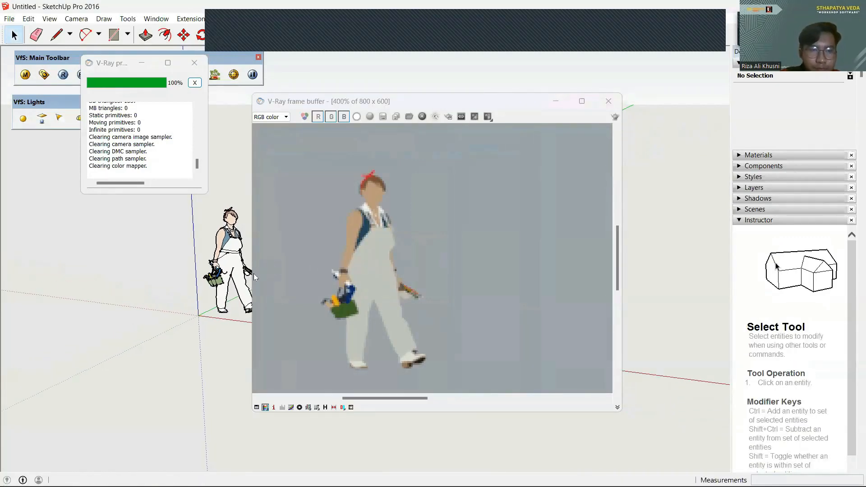
pyautogui.scroll(-2, 356, 289)
pyautogui.scroll(-1, 357, 286)
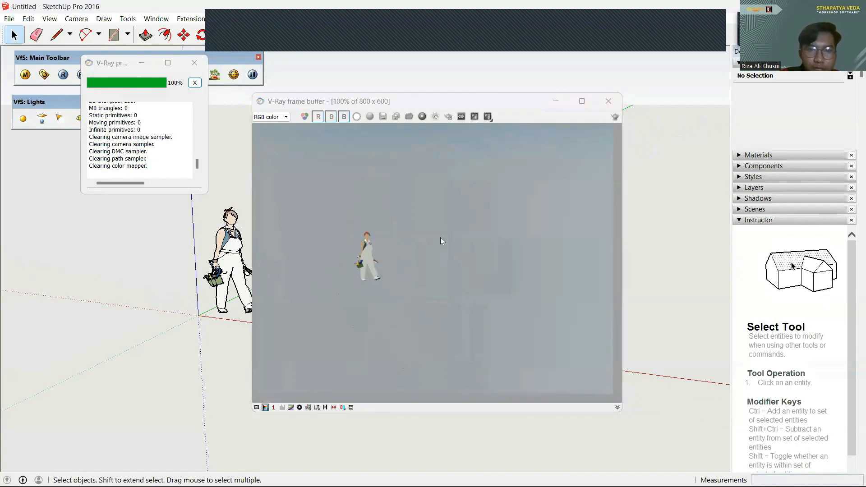
pyautogui.click(610, 100)
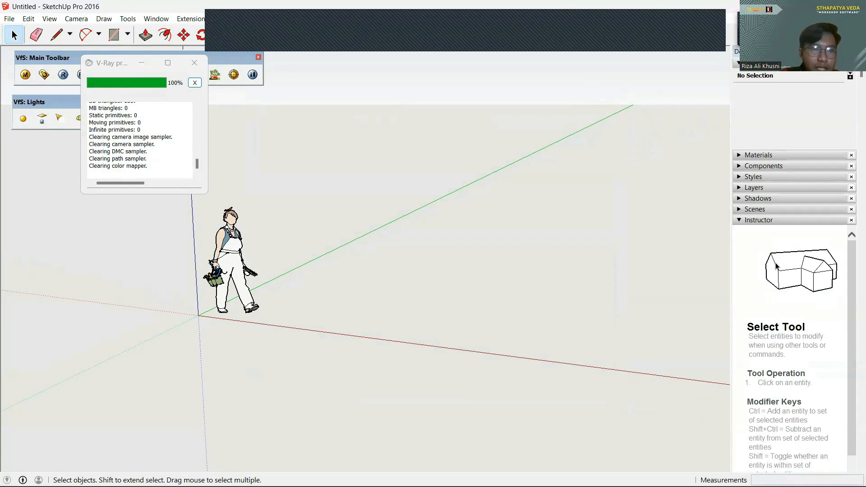
pyautogui.click(193, 63)
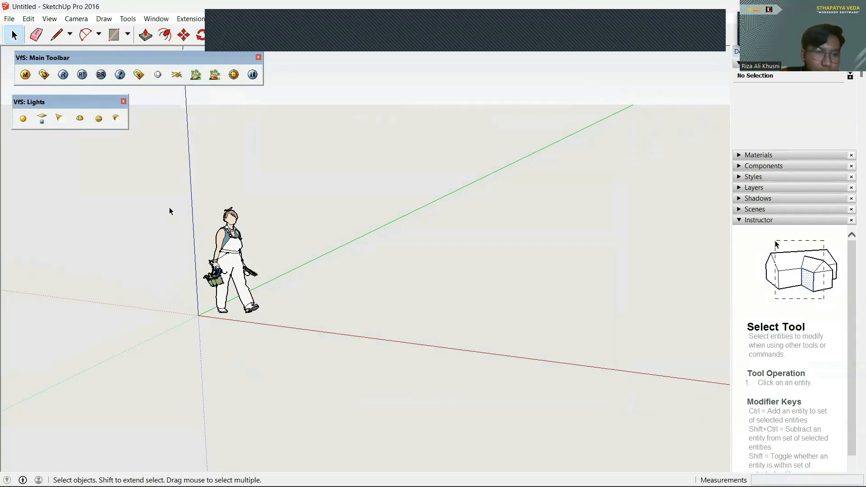
# Step: Zoom in close on the scale figure and start a V-Ray render
pyautogui.scroll(3, 205, 223)
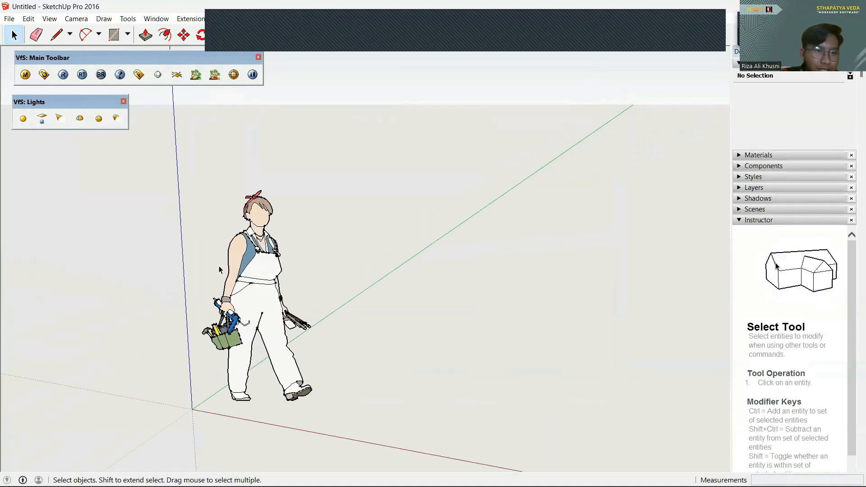
pyautogui.scroll(2, 220, 267)
pyautogui.moveTo(228, 285); pyautogui.dragTo(231, 256)
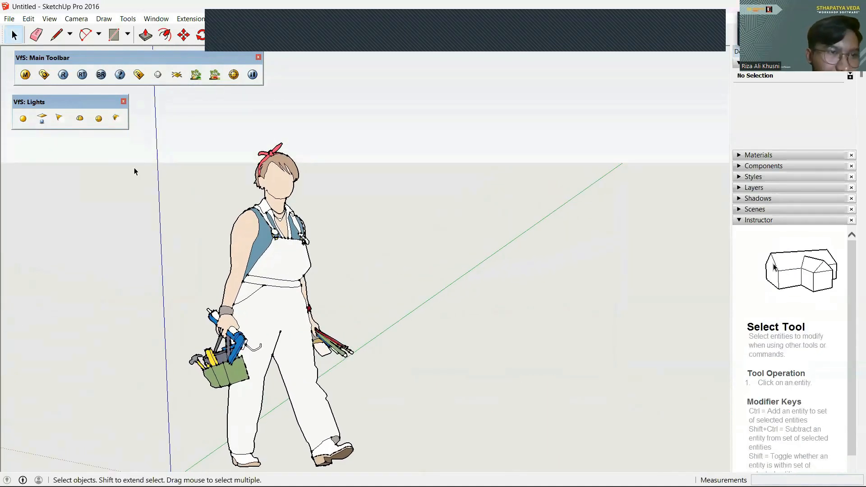
pyautogui.click(63, 74)
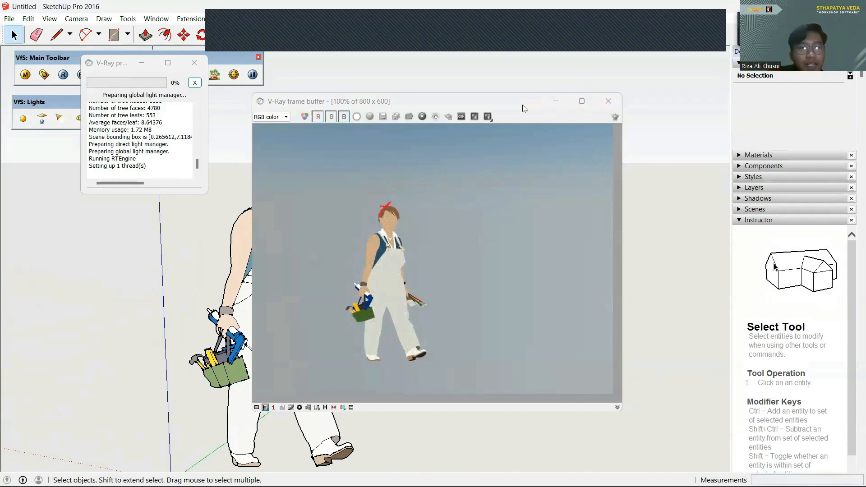
# Step: Move the frame buffer aside and pan and orbit around the figure while the render updates
pyautogui.moveTo(527, 108); pyautogui.dragTo(666, 133)
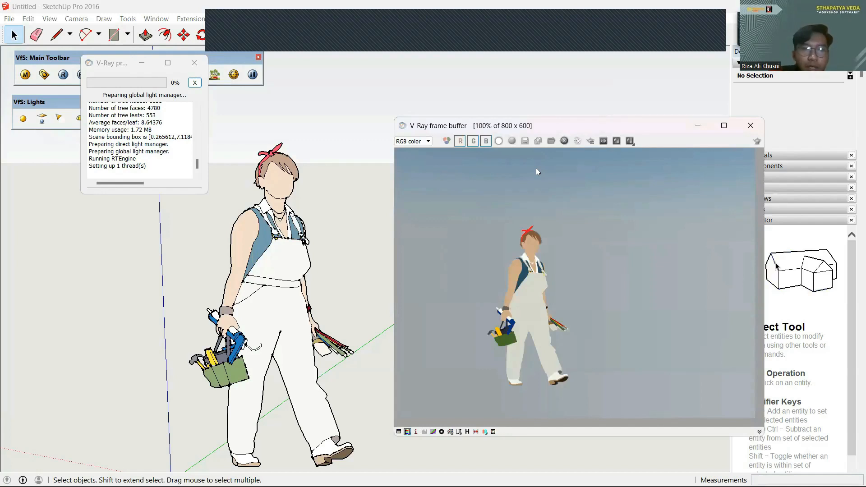
pyautogui.scroll(1, 231, 316)
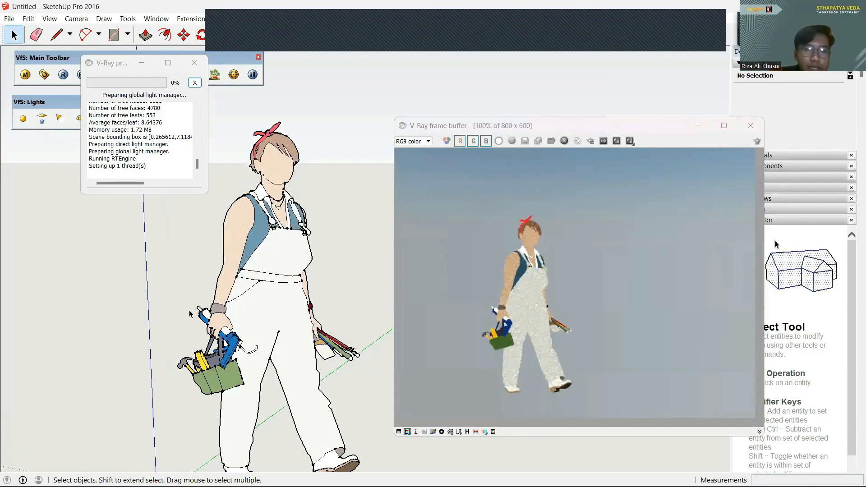
pyautogui.press('h')
pyautogui.moveTo(189, 312); pyautogui.dragTo(710, 329)
pyautogui.press('o')
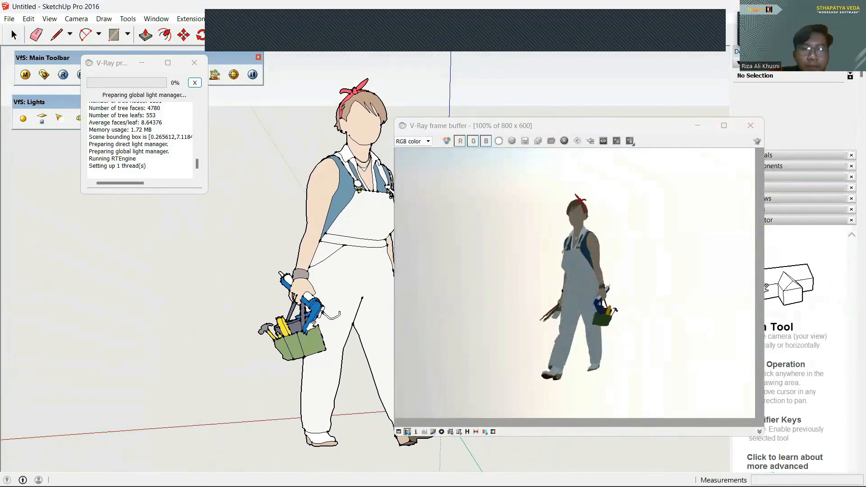
pyautogui.moveTo(314, 324); pyautogui.dragTo(440, 294)
pyautogui.moveTo(214, 333); pyautogui.dragTo(8, 308)
pyautogui.moveTo(359, 299); pyautogui.dragTo(240, 320)
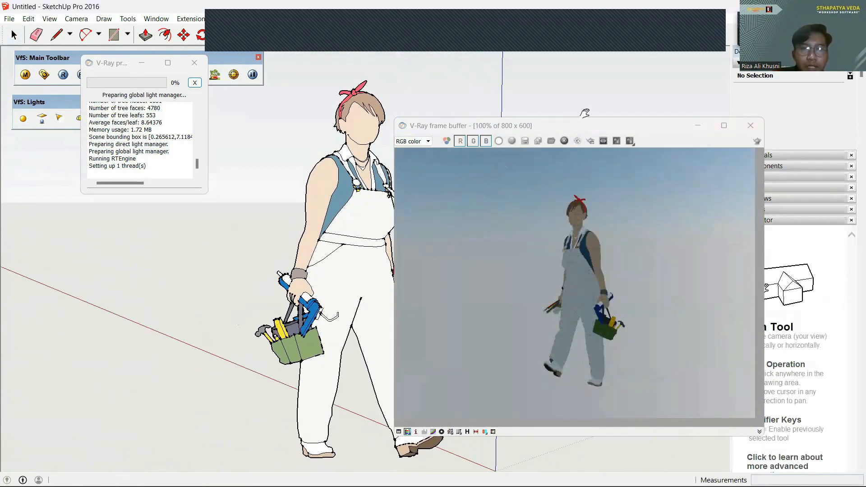
pyautogui.moveTo(581, 130); pyautogui.dragTo(645, 111)
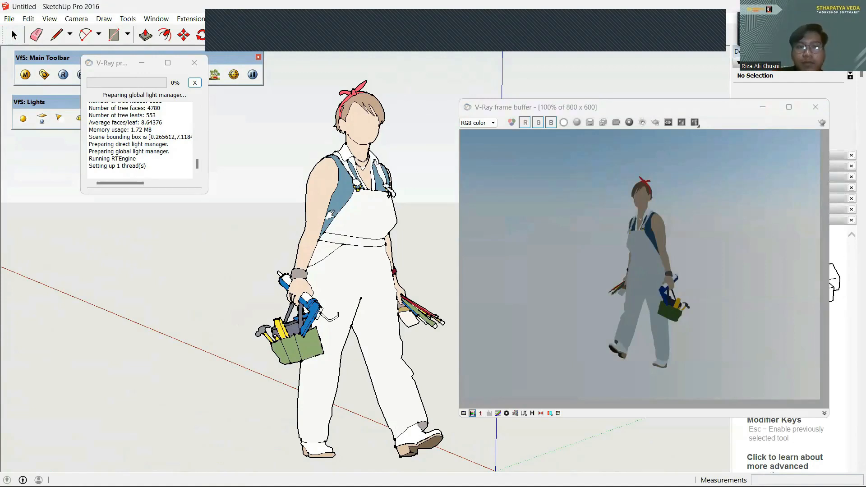
# Step: Close the V-Ray render windows and quit SketchUp without saving the untitled model
pyautogui.click(816, 107)
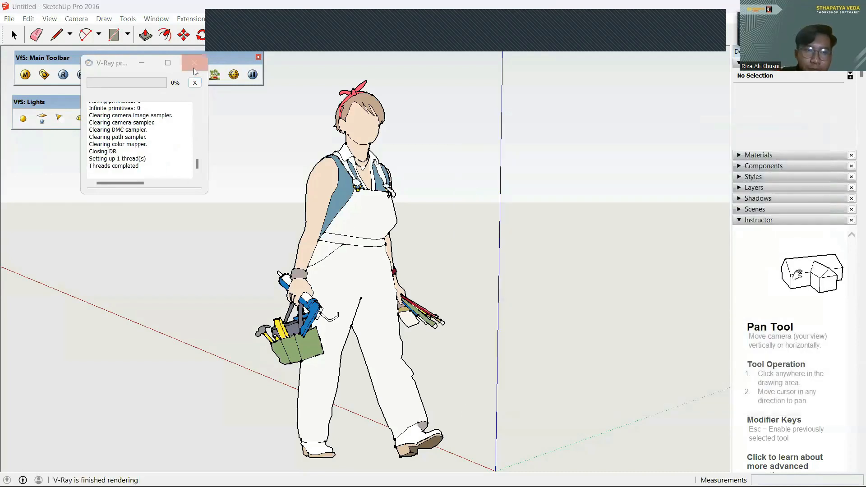
pyautogui.click(193, 68)
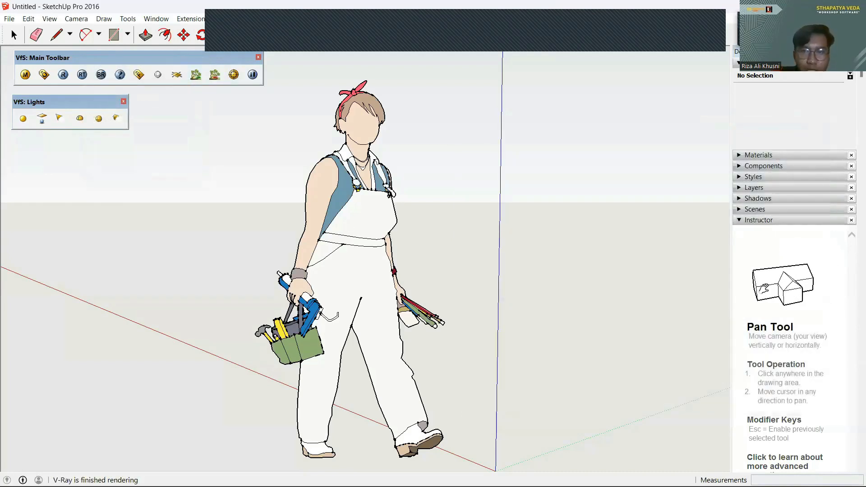
pyautogui.hotkey('alt', 'F4')
pyautogui.click(436, 274)
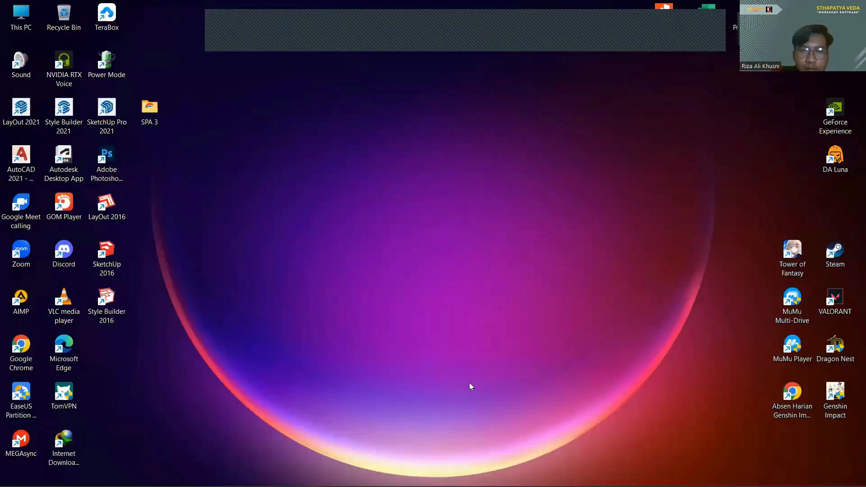
pyautogui.moveTo(448, 466)
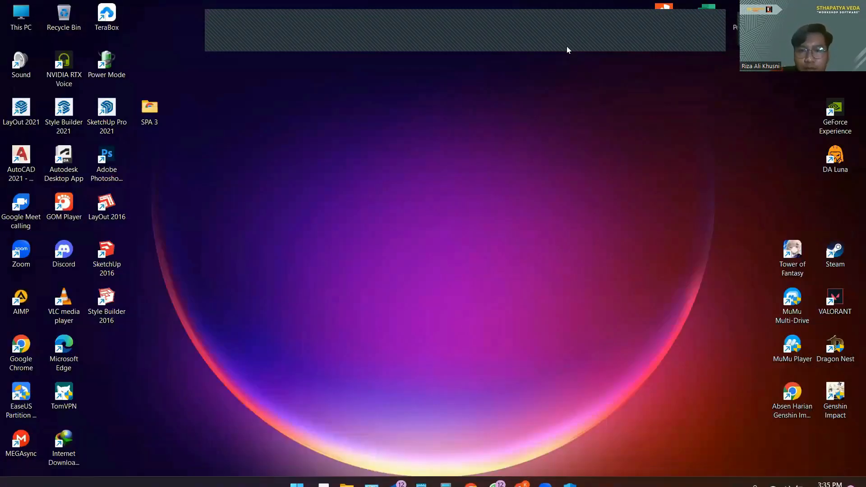